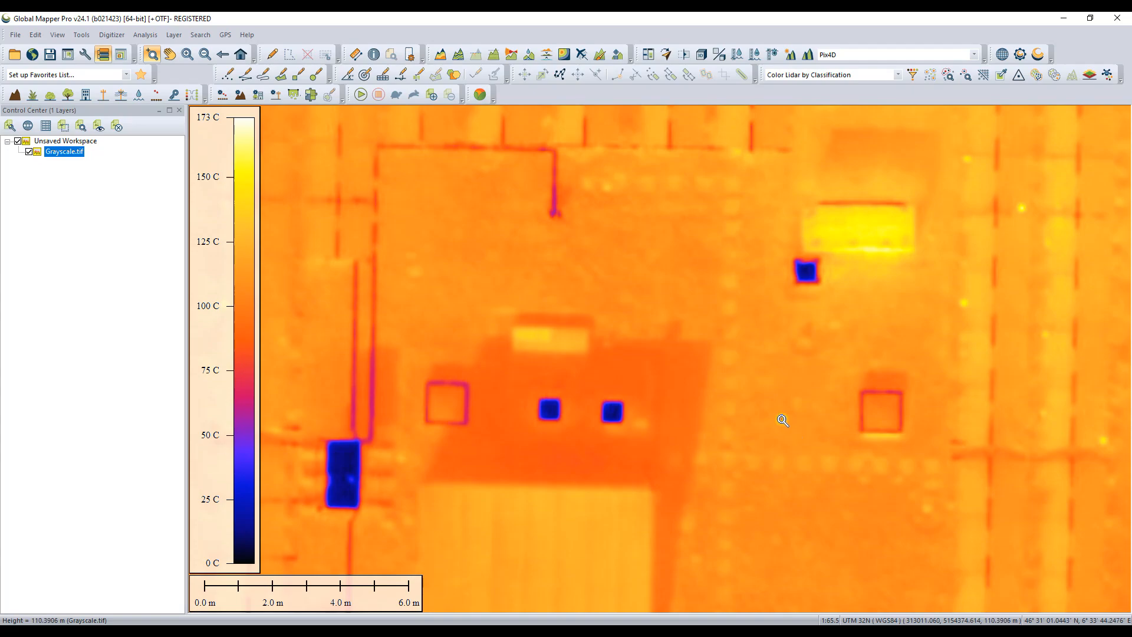
# Step: Examine the temperature colours of Grayscale.tif across the two building roofs and the ground between them
pyautogui.scroll(-1, 758, 397)
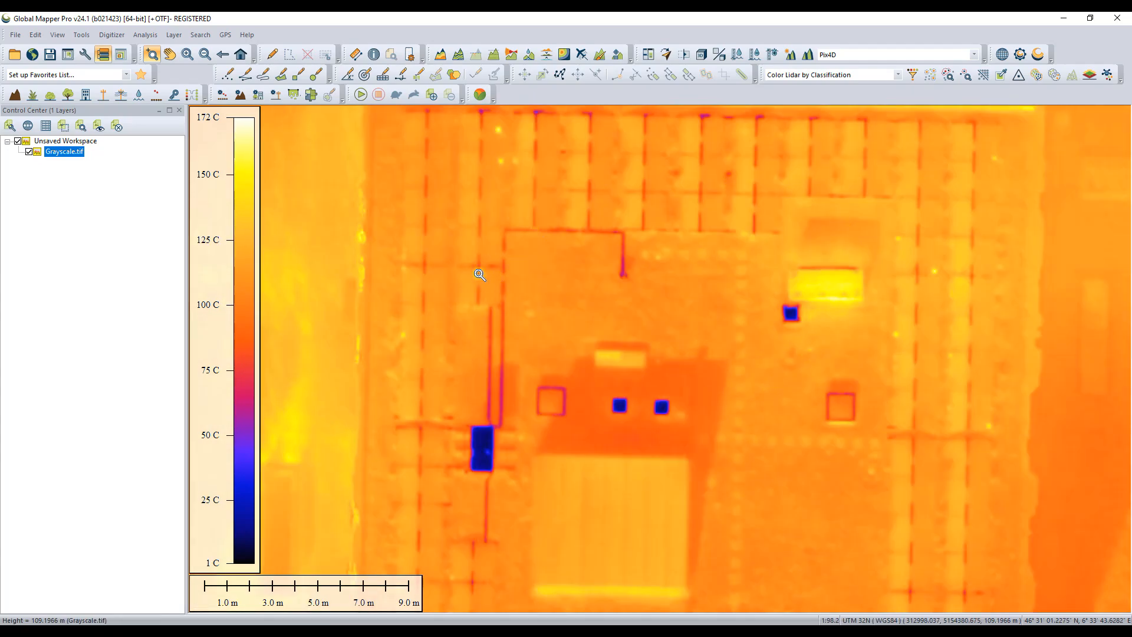
pyautogui.moveTo(347, 192); pyautogui.dragTo(469, 286)
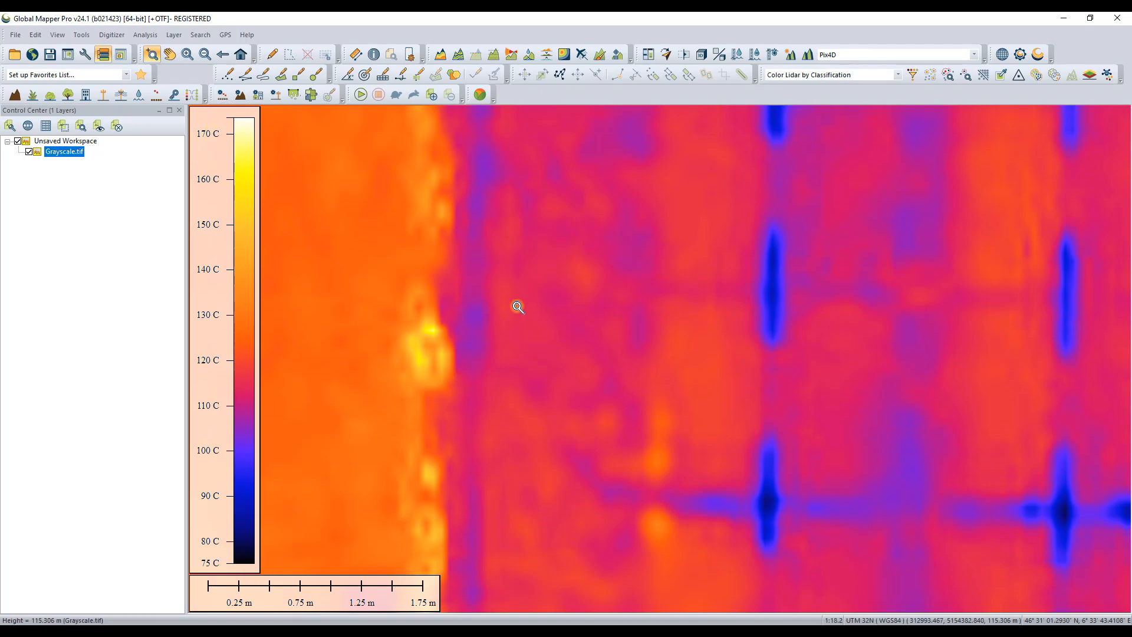
pyautogui.scroll(-2, 635, 286)
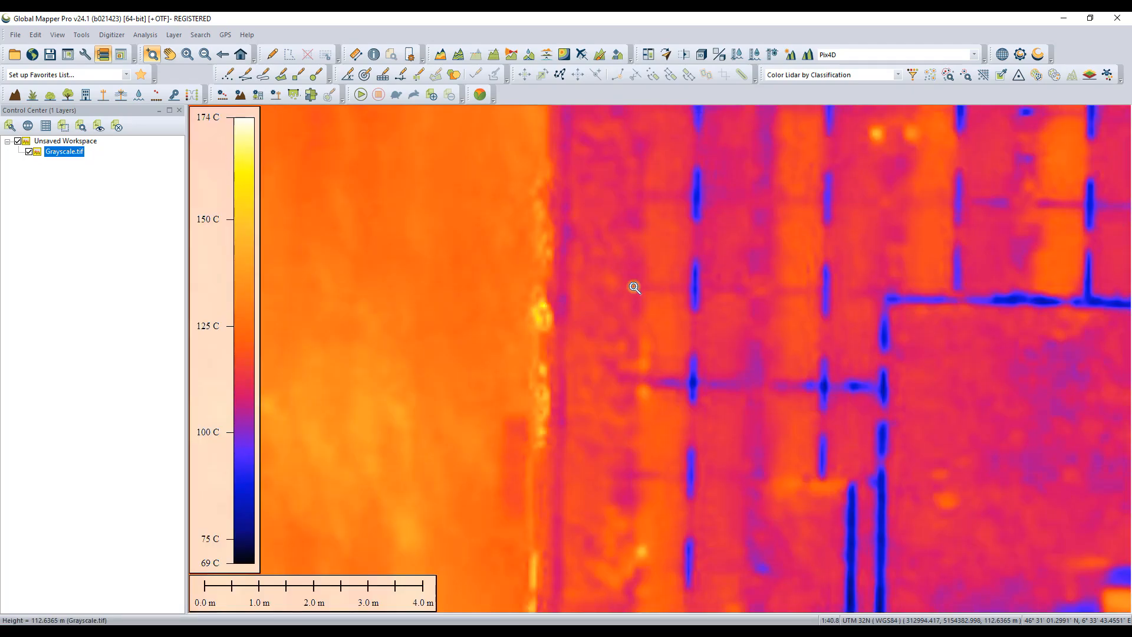
pyautogui.scroll(-1, 634, 287)
pyautogui.scroll(-2, 634, 287)
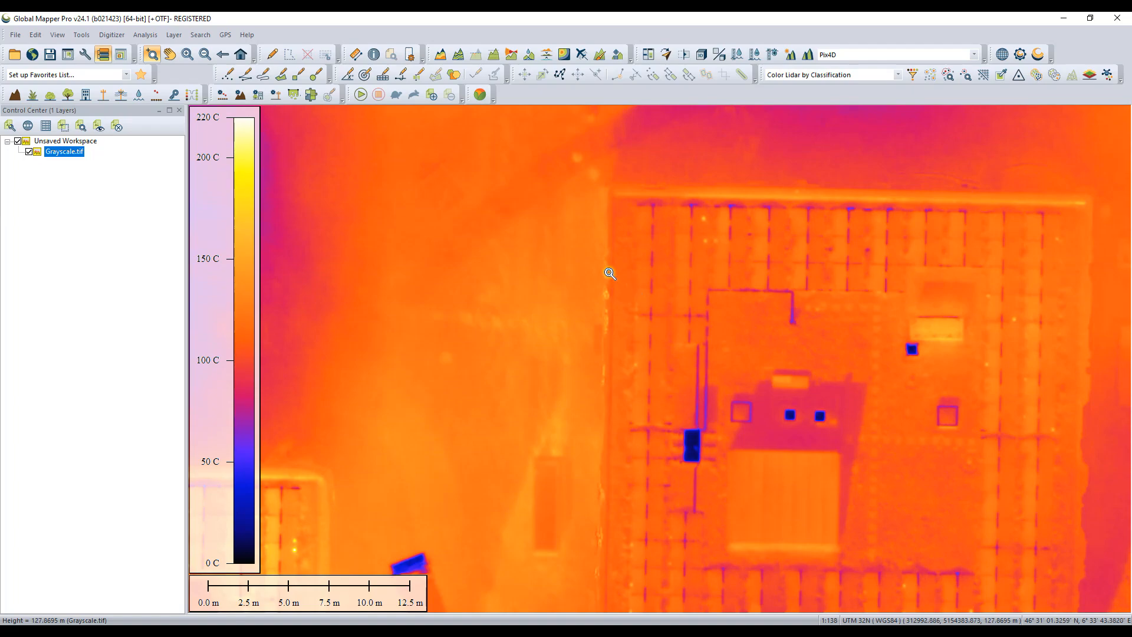
pyautogui.scroll(-1, 572, 286)
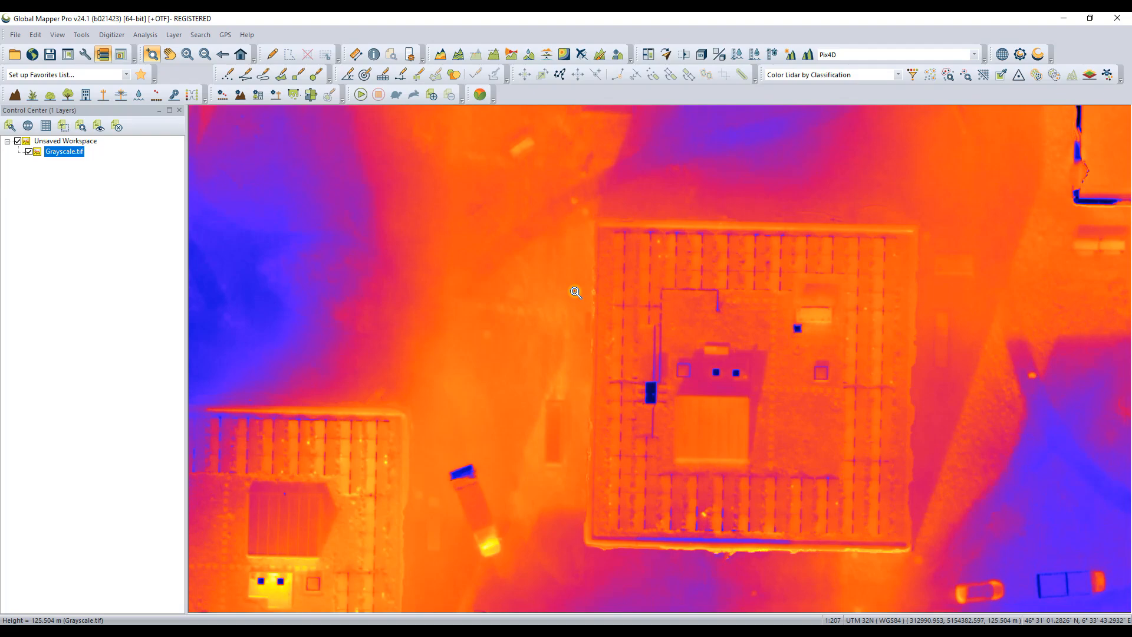
pyautogui.press('p')
pyautogui.moveTo(491, 367); pyautogui.dragTo(723, 293)
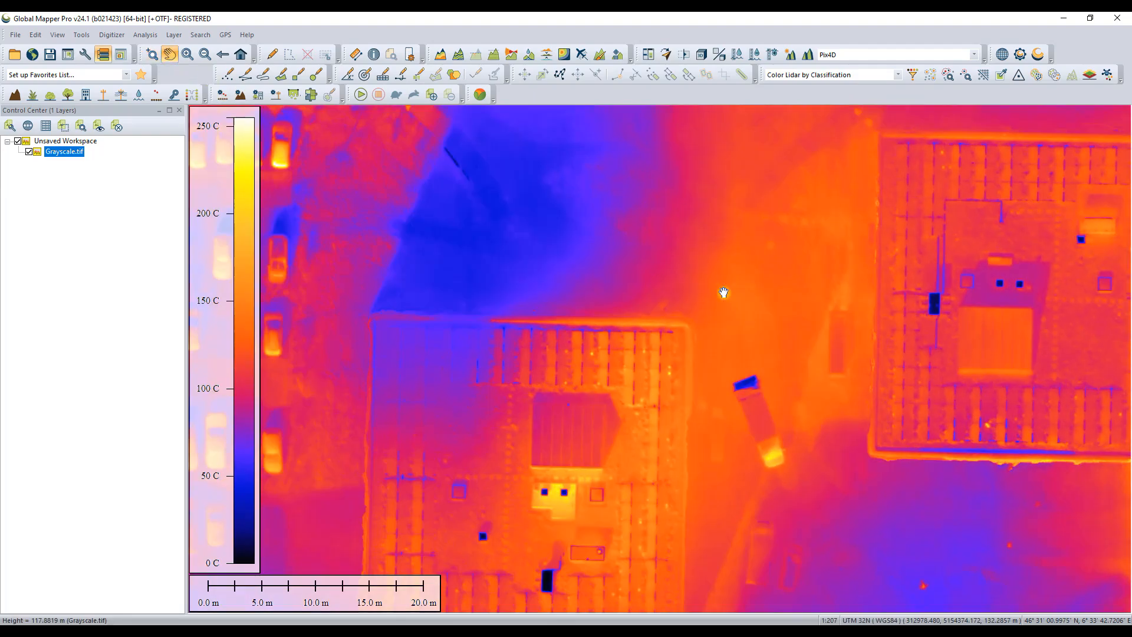
pyautogui.moveTo(643, 465); pyautogui.dragTo(635, 307)
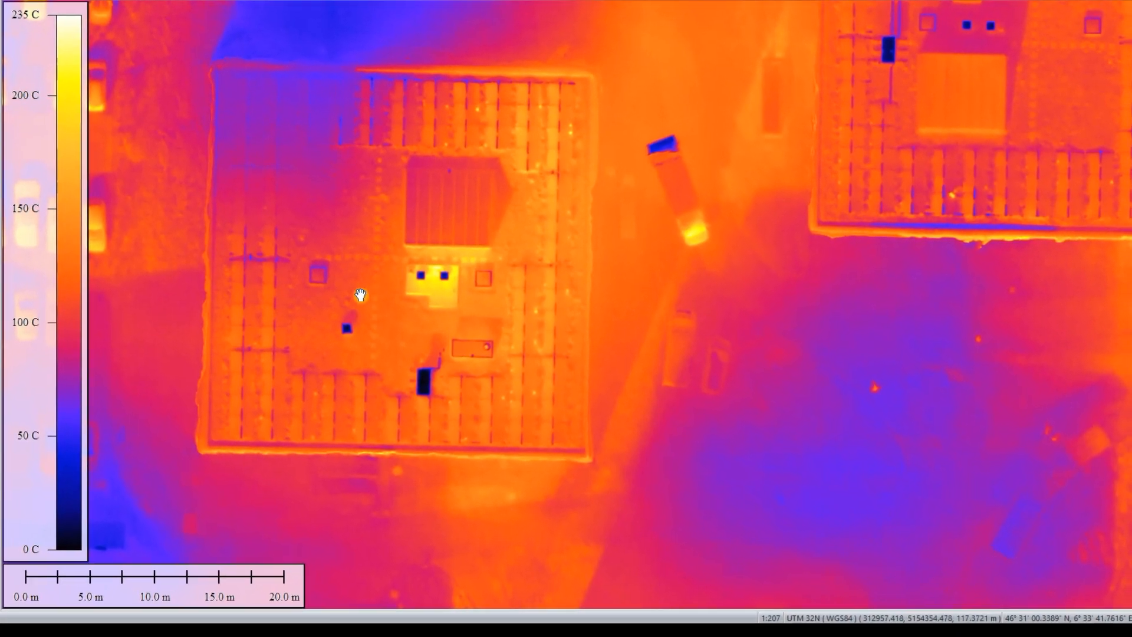
pyautogui.scroll(2, 426, 326)
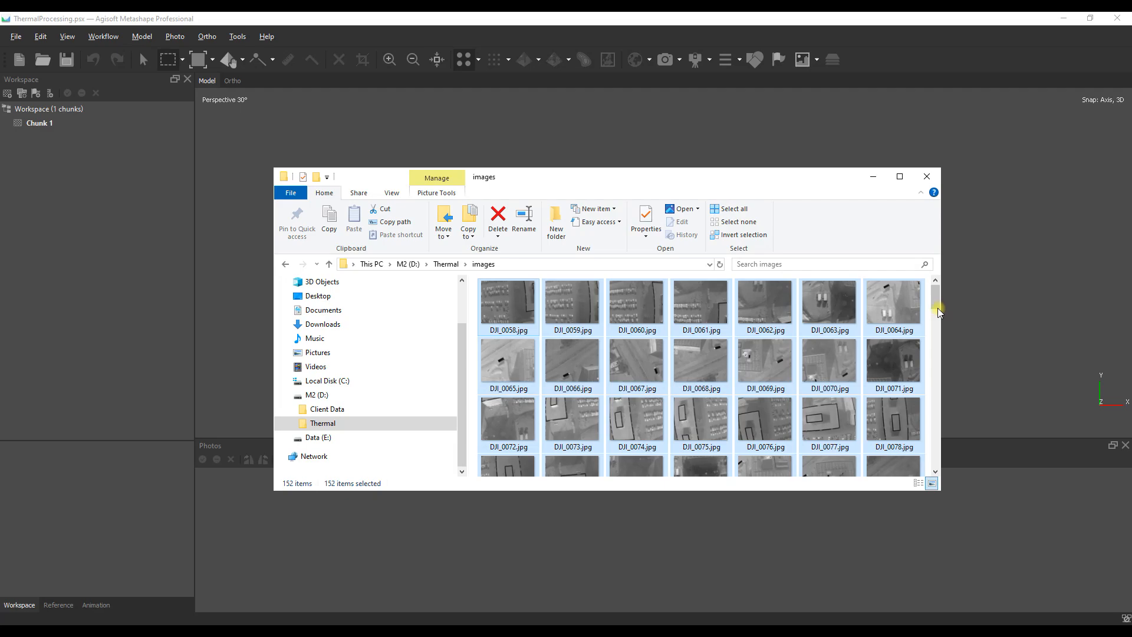
# Step: Add all 152 thermal images from the images folder to one Metashape chunk, using the Single cameras layout
pyautogui.moveTo(937, 303); pyautogui.dragTo(943, 461)
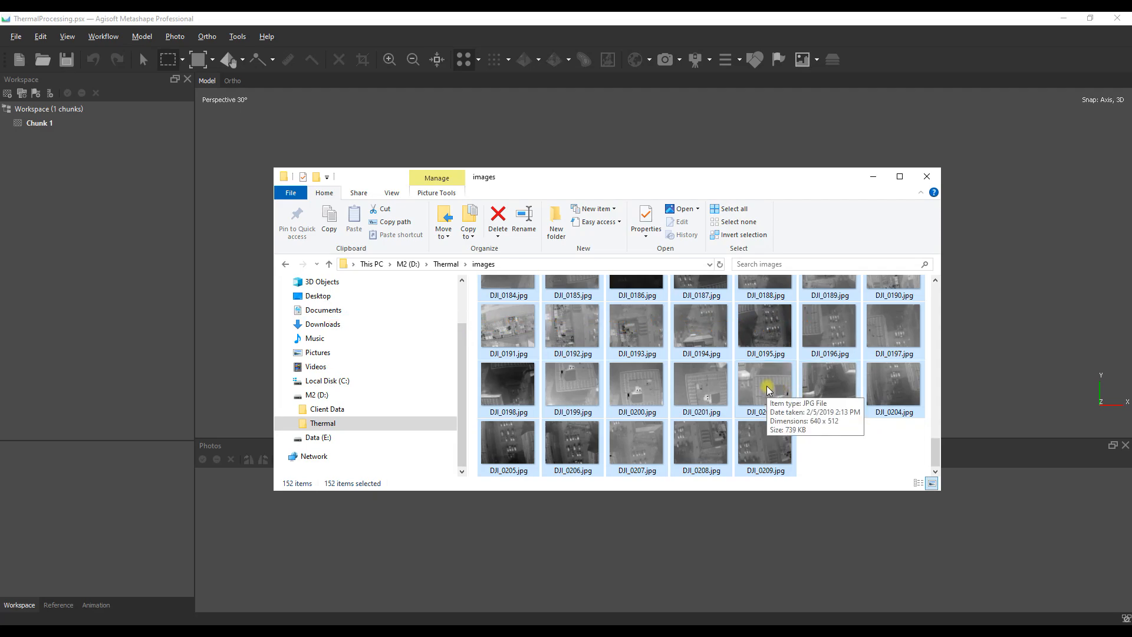
pyautogui.moveTo(762, 384); pyautogui.dragTo(995, 281)
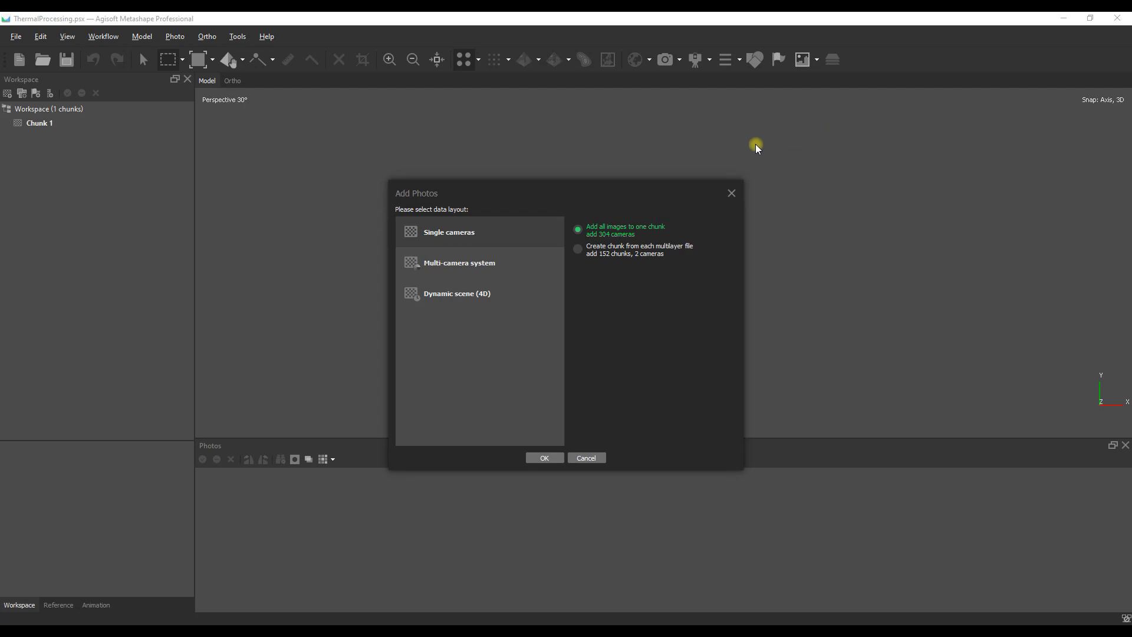
pyautogui.moveTo(603, 186); pyautogui.dragTo(612, 157)
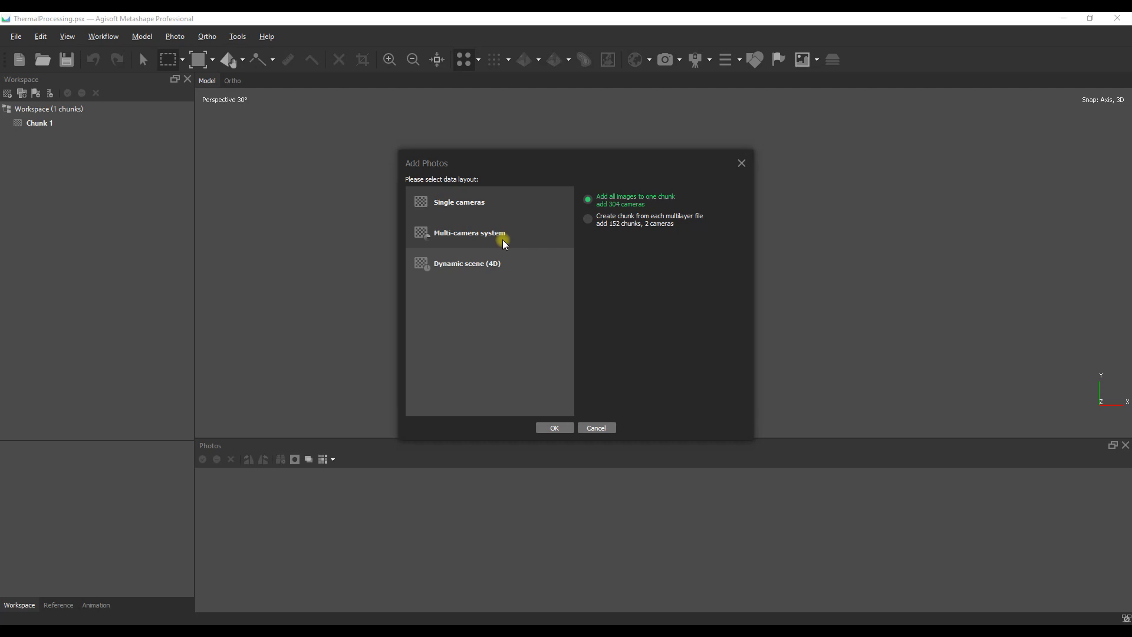
pyautogui.click(467, 233)
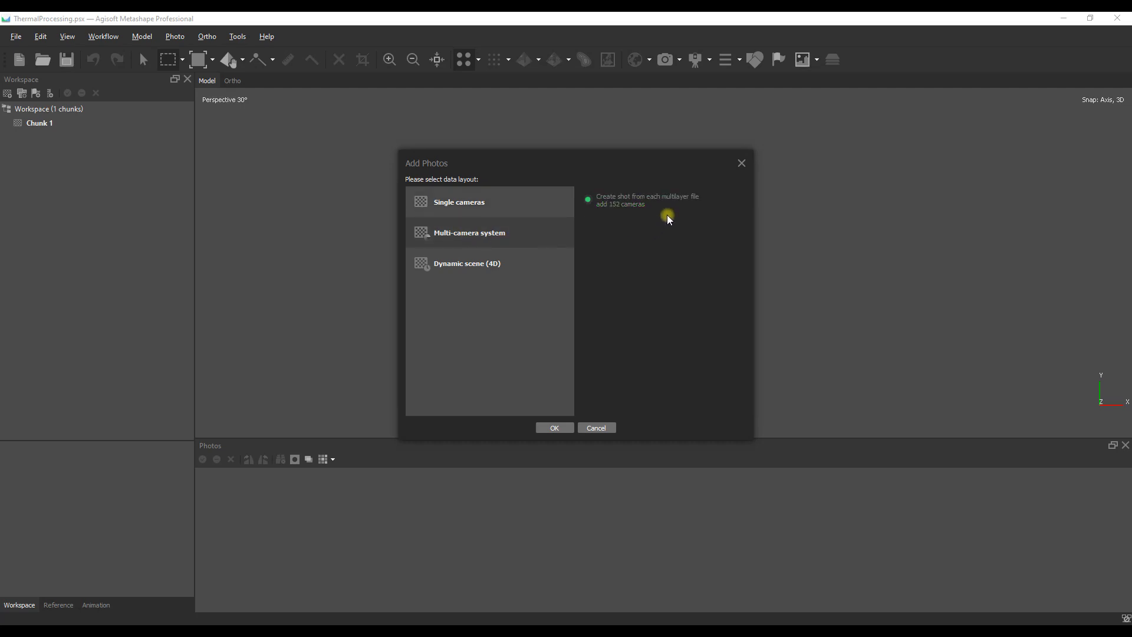
pyautogui.click(463, 270)
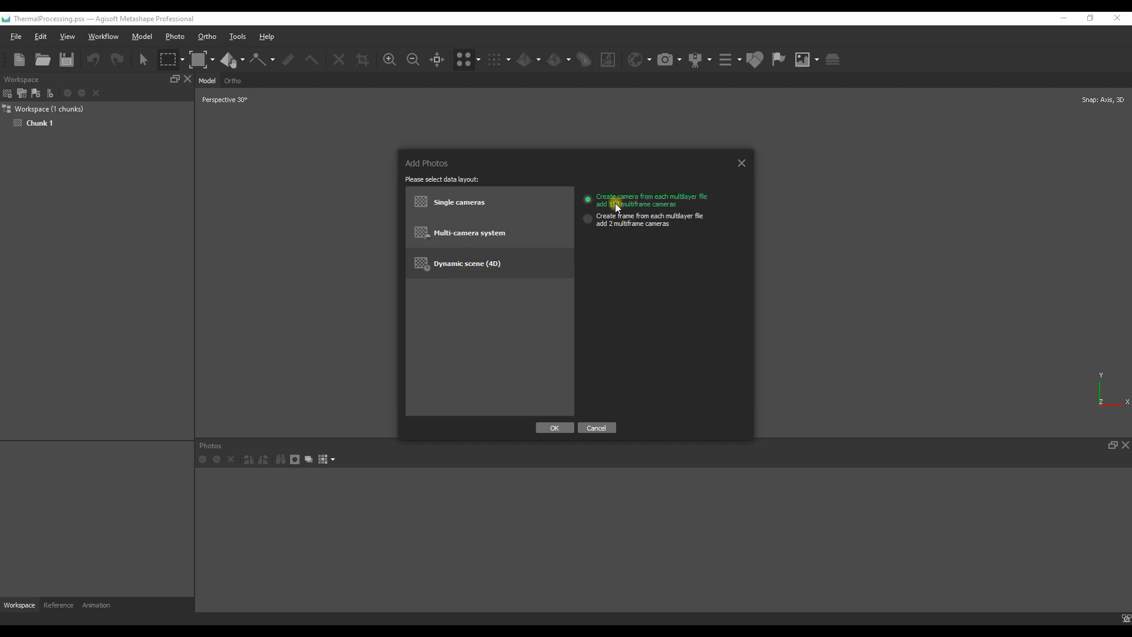
pyautogui.click(489, 204)
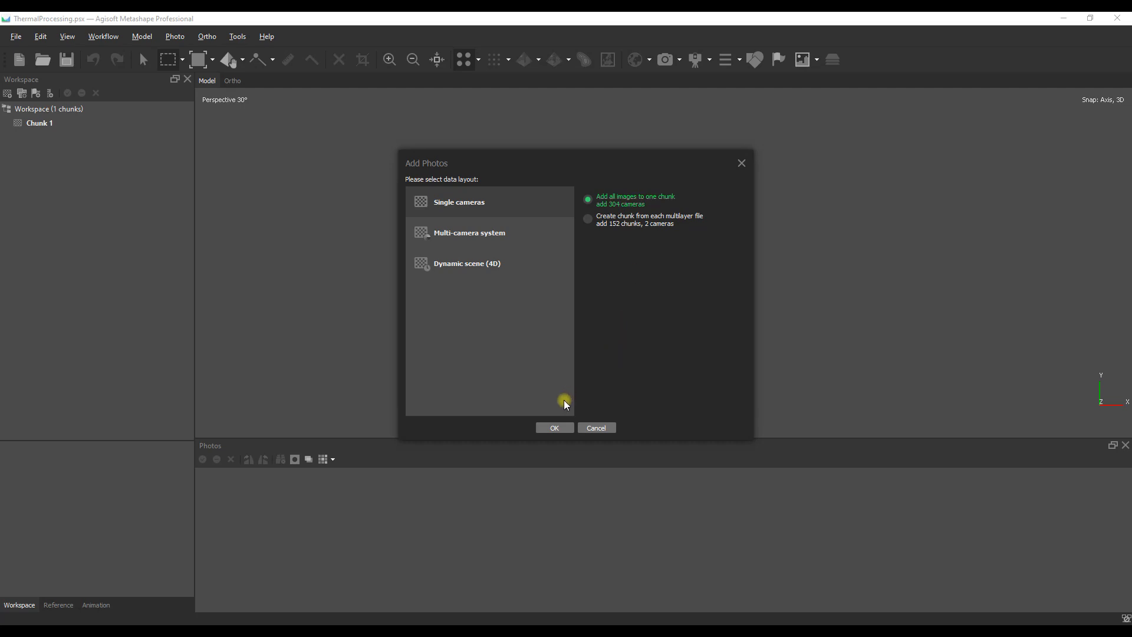
pyautogui.click(554, 427)
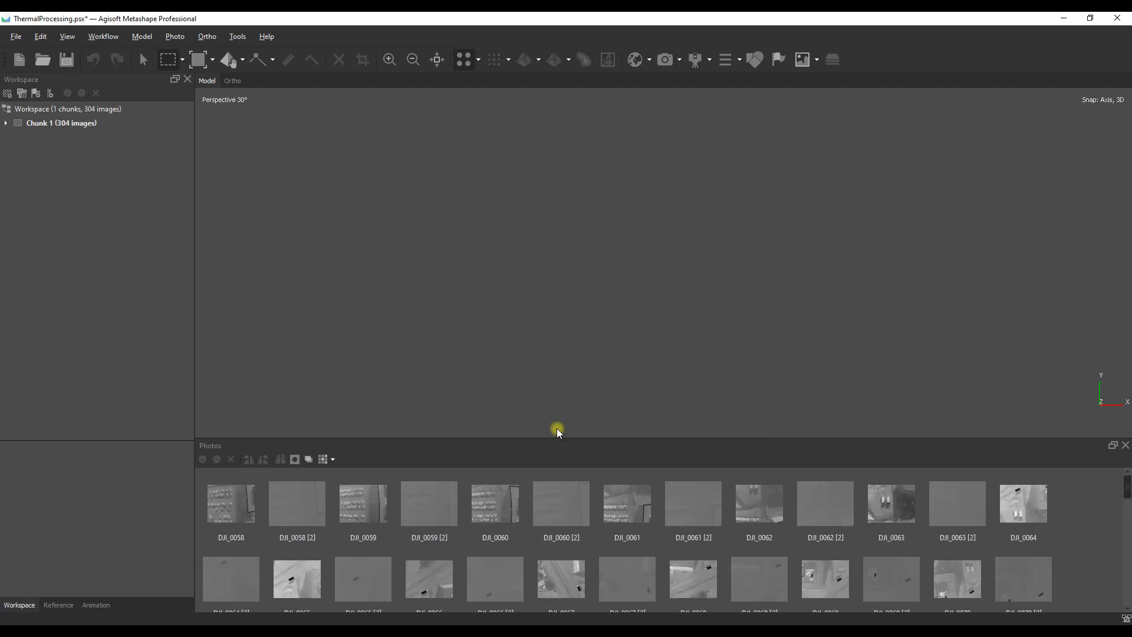
# Step: Show the camera positions in the model view
pyautogui.click(665, 60)
pyautogui.scroll(-2, 570, 312)
pyautogui.scroll(-3, 569, 312)
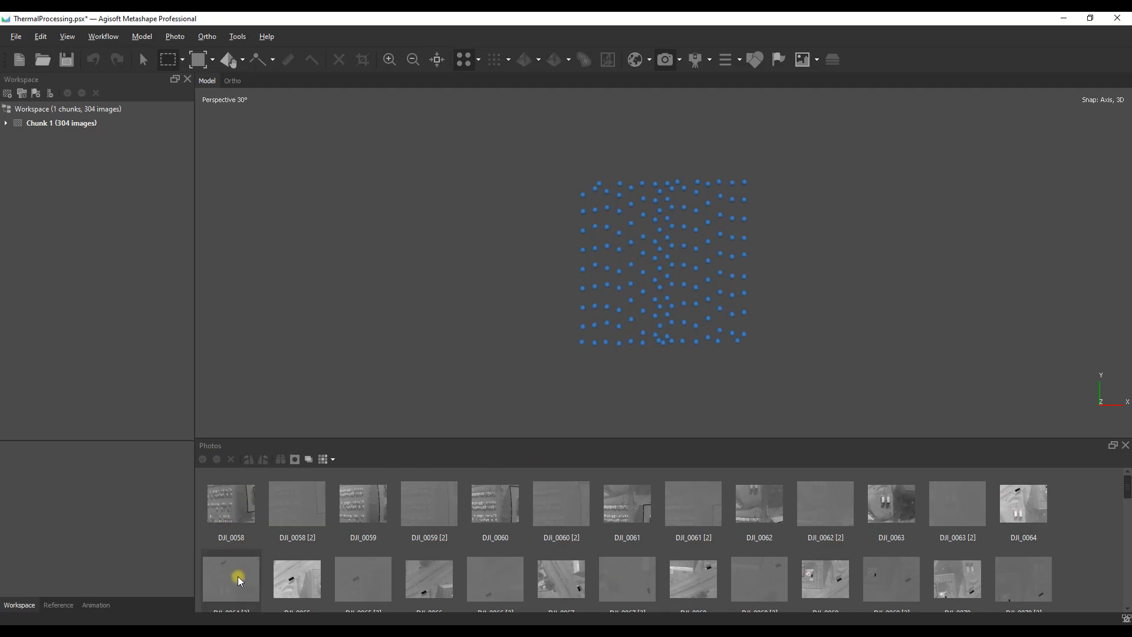
# Step: Compare photo DJI_0058 with DJI_0058 [2], then review the chunk's image list and the cameras' reference coordinates
pyautogui.click(248, 528)
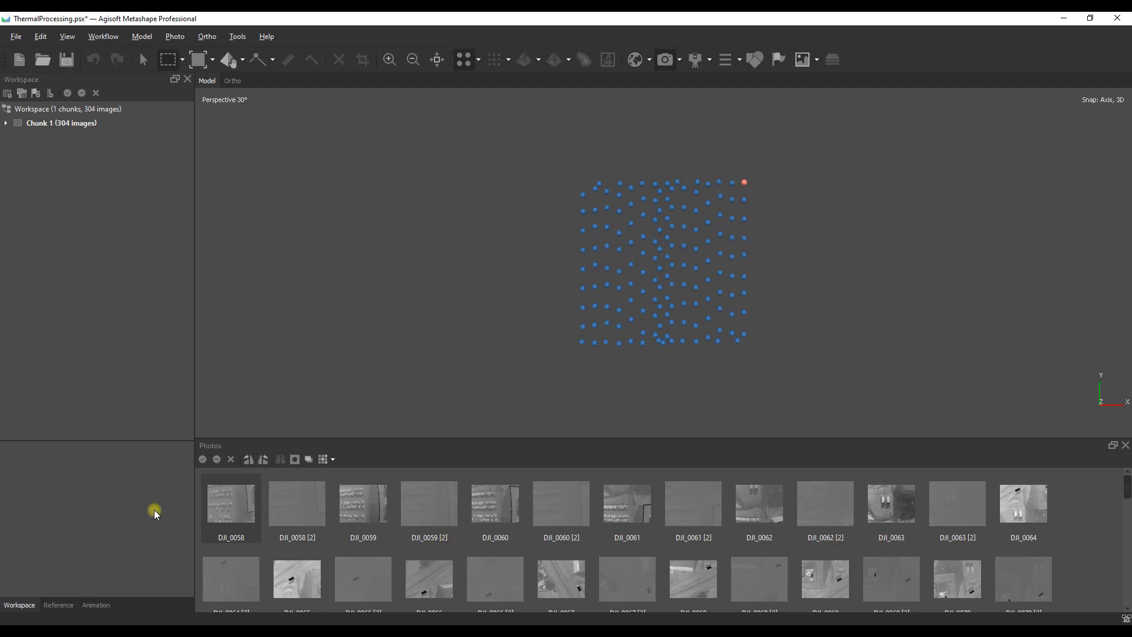
pyautogui.doubleClick(226, 507)
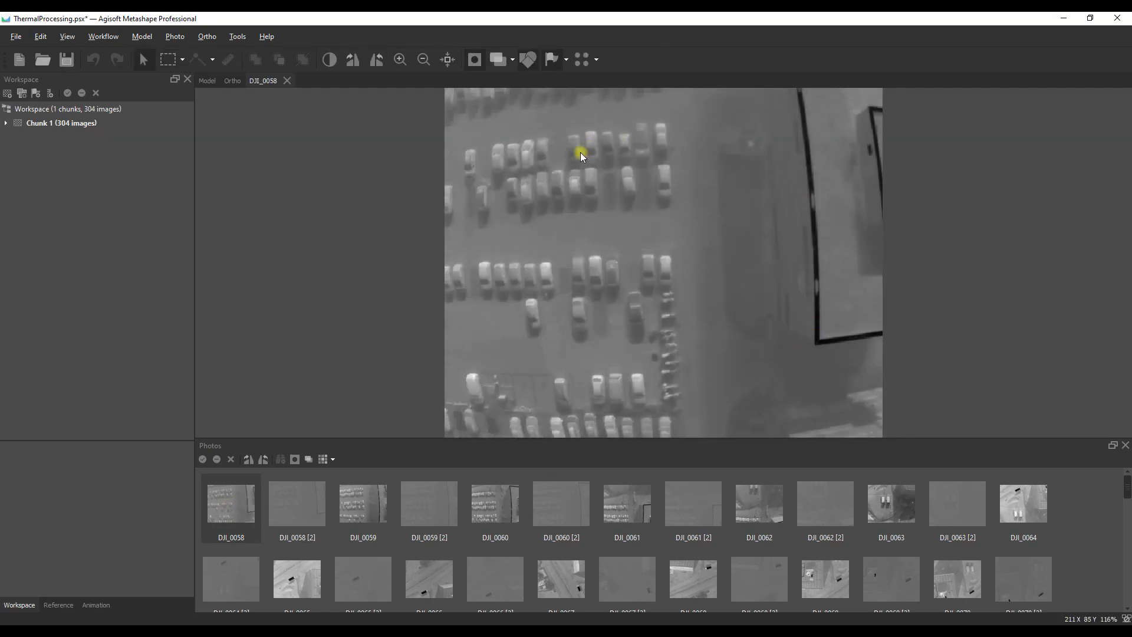
pyautogui.doubleClick(299, 505)
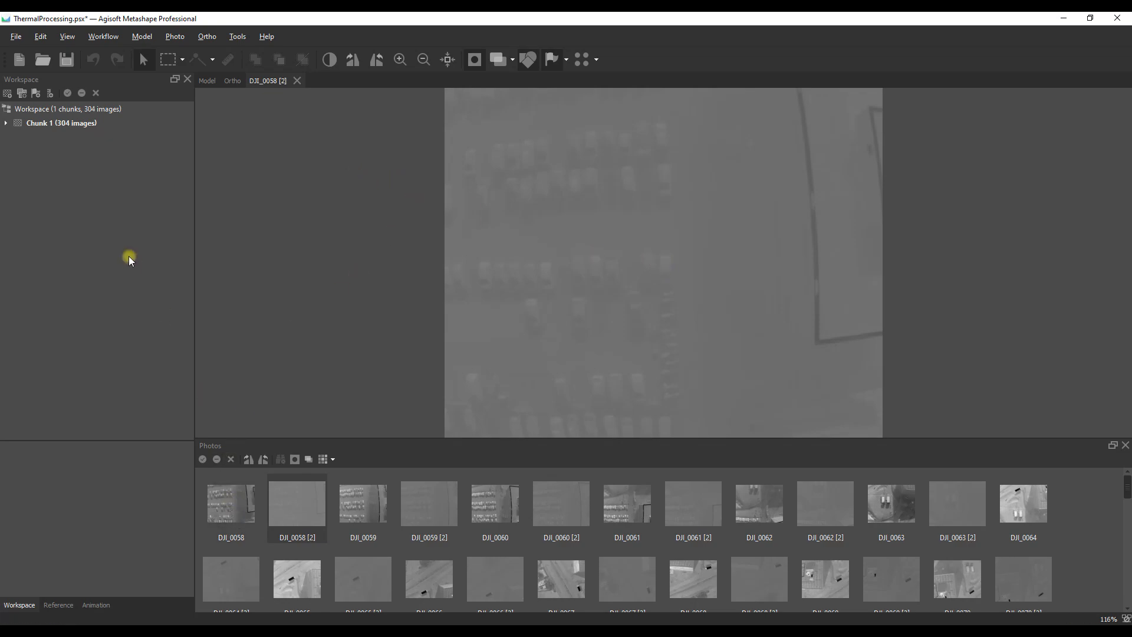
pyautogui.click(6, 123)
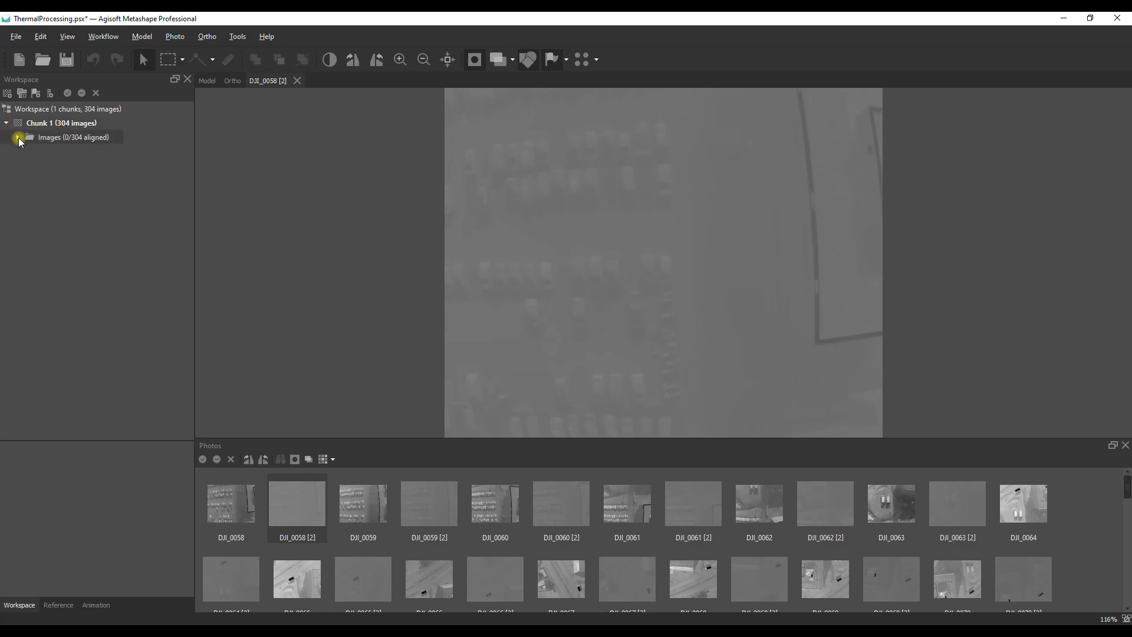
pyautogui.click(17, 137)
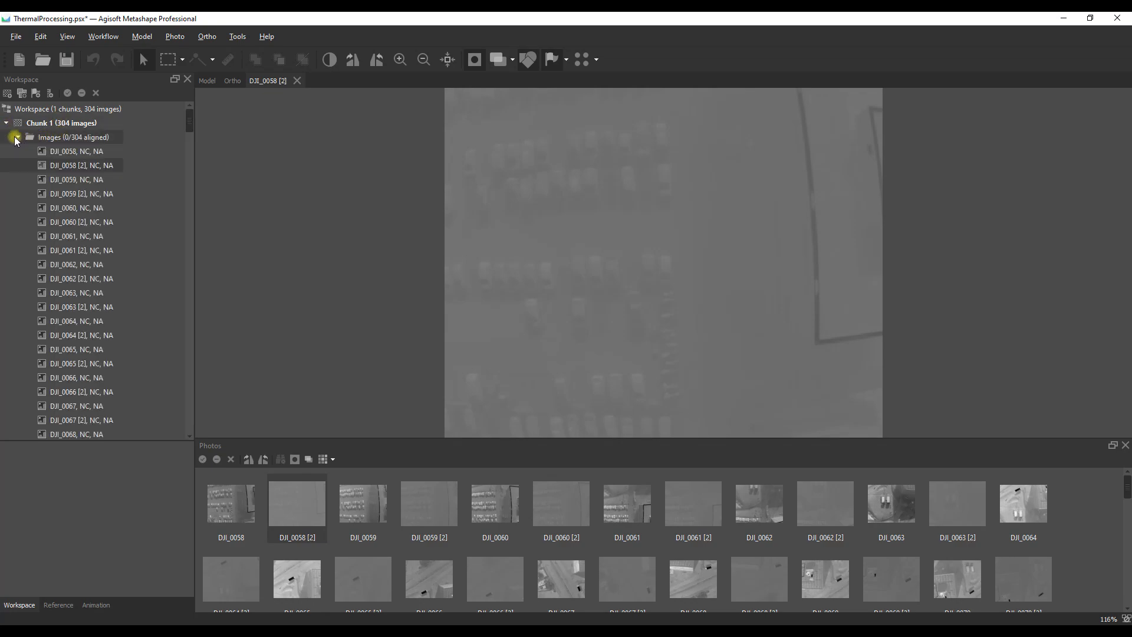
pyautogui.click(58, 605)
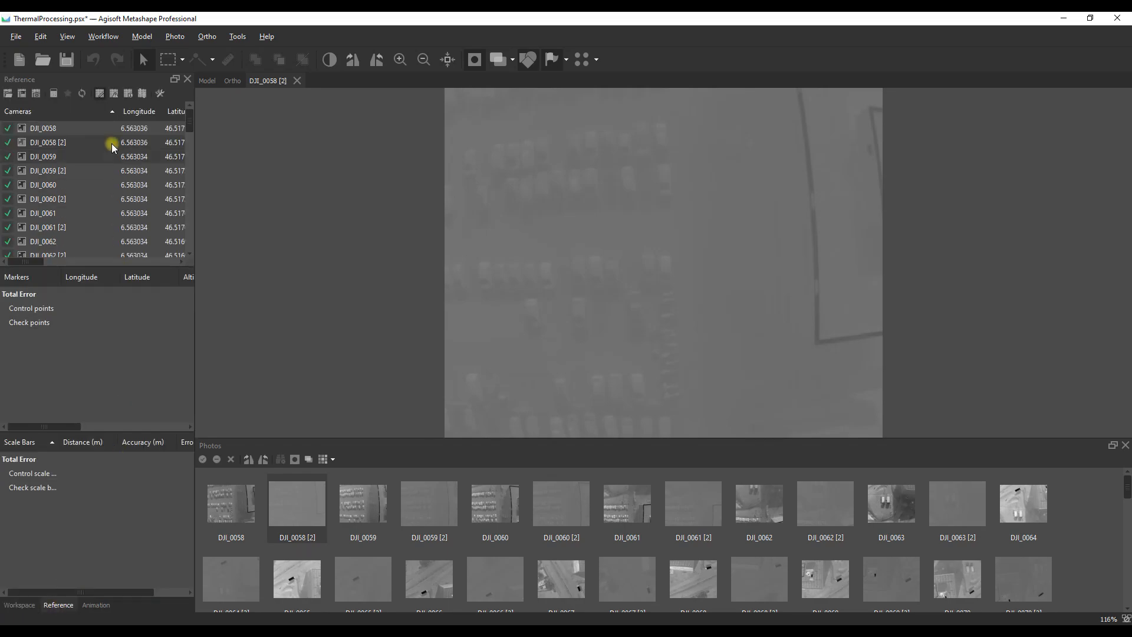
# Step: Run the script D:/Select Every nth.py locally with a selection step of 2 to select every second camera
pyautogui.click(238, 37)
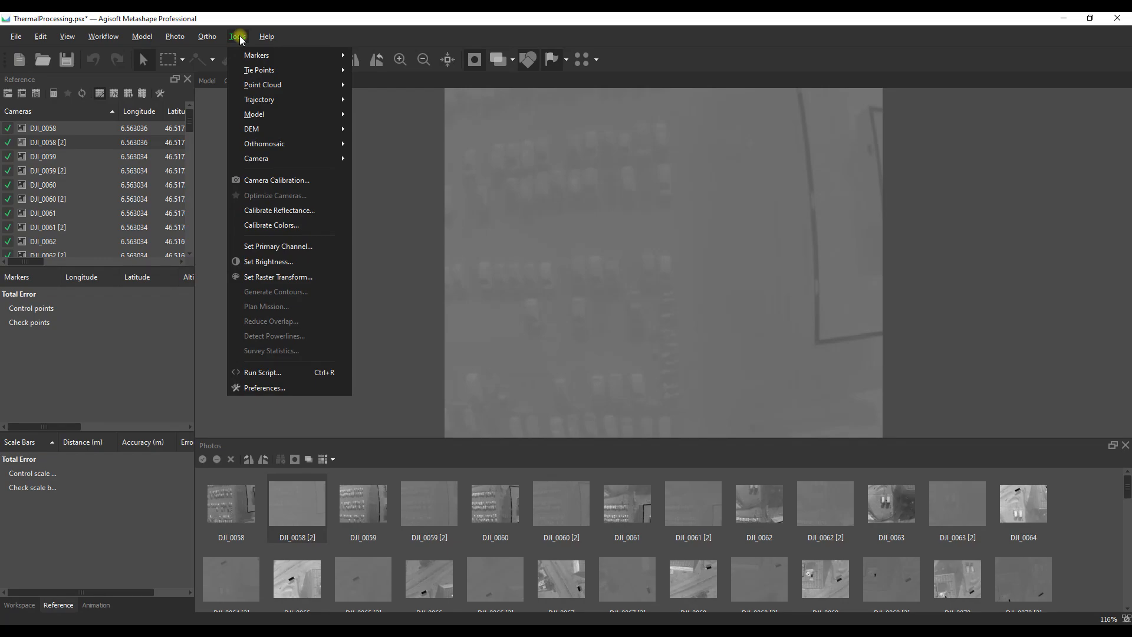
pyautogui.click(260, 373)
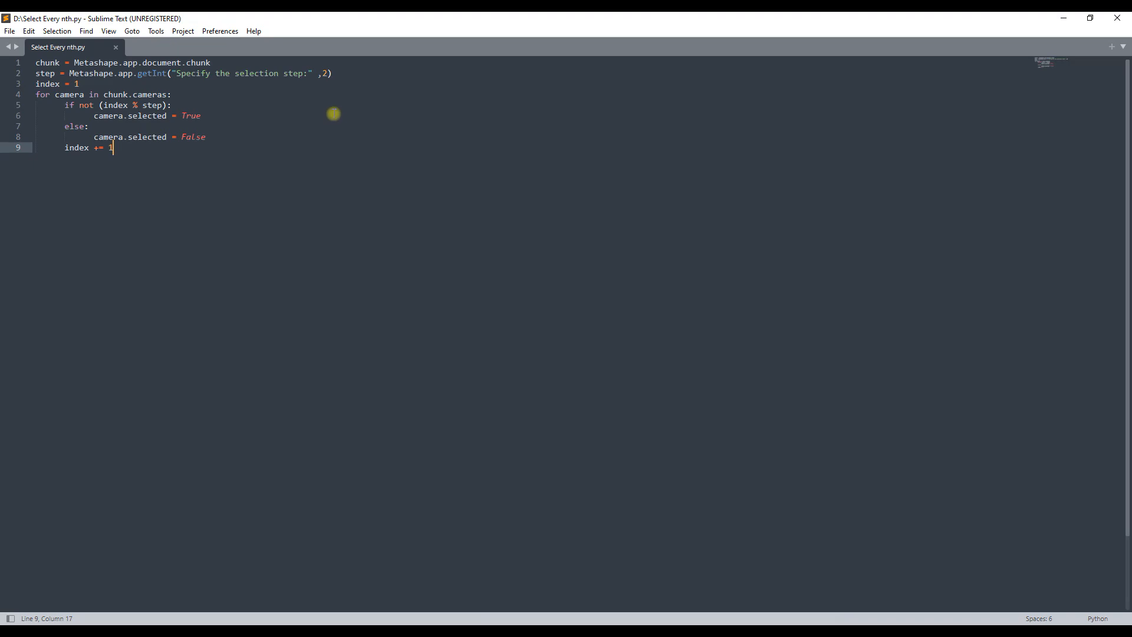
pyautogui.click(91, 631)
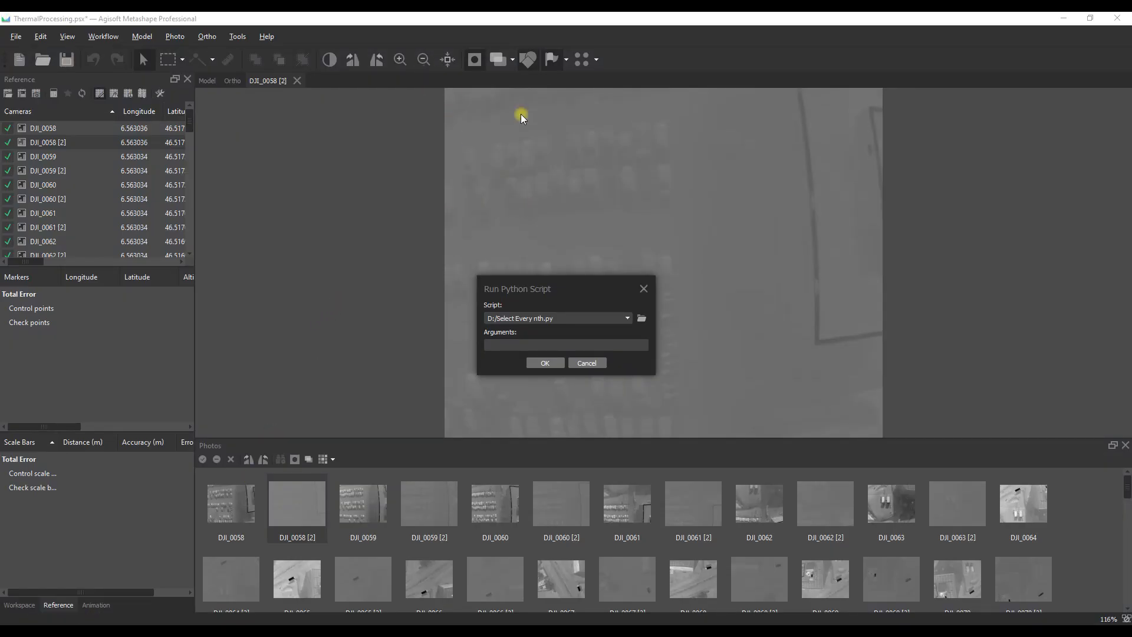
pyautogui.click(543, 363)
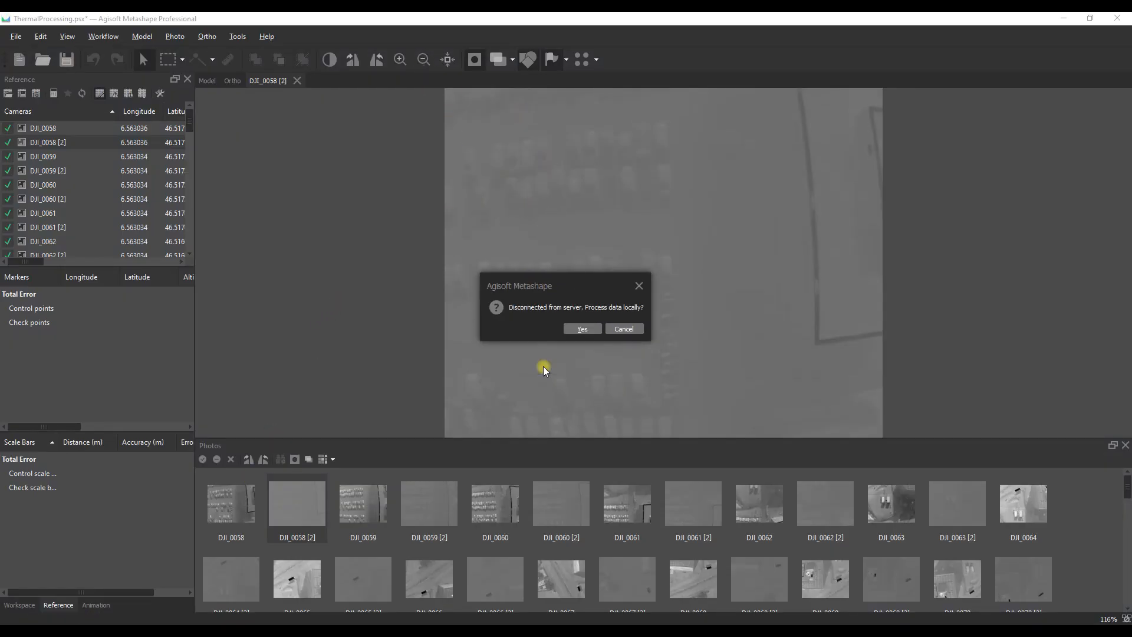
pyautogui.click(594, 330)
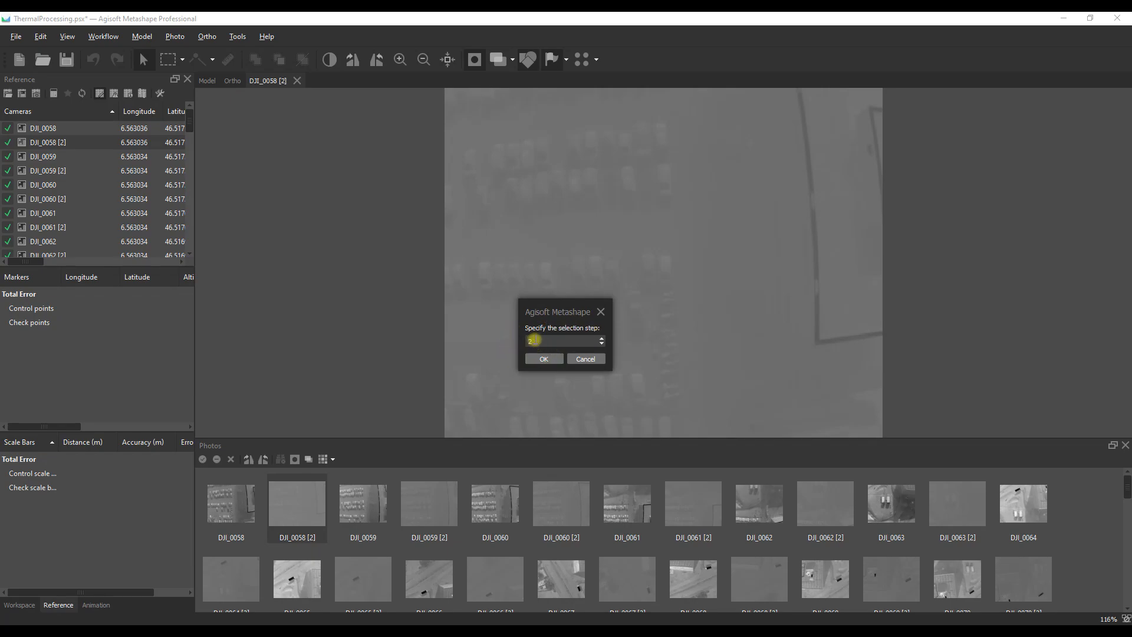
pyautogui.click(543, 360)
pyautogui.click(546, 358)
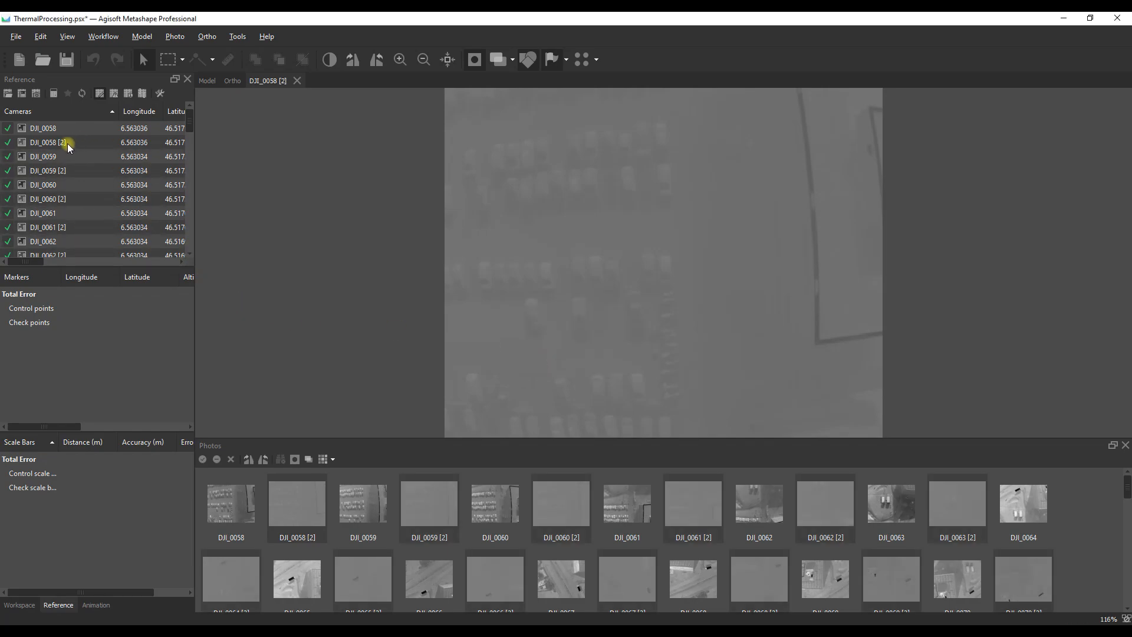
# Step: Disable all the selected cameras marked [2]
pyautogui.rightClick(22, 145)
pyautogui.click(46, 203)
pyautogui.click(46, 128)
# Step: In the camera calibration, set the first FLIR group's pixel size to 0.017 x 0.017 mm
pyautogui.click(237, 37)
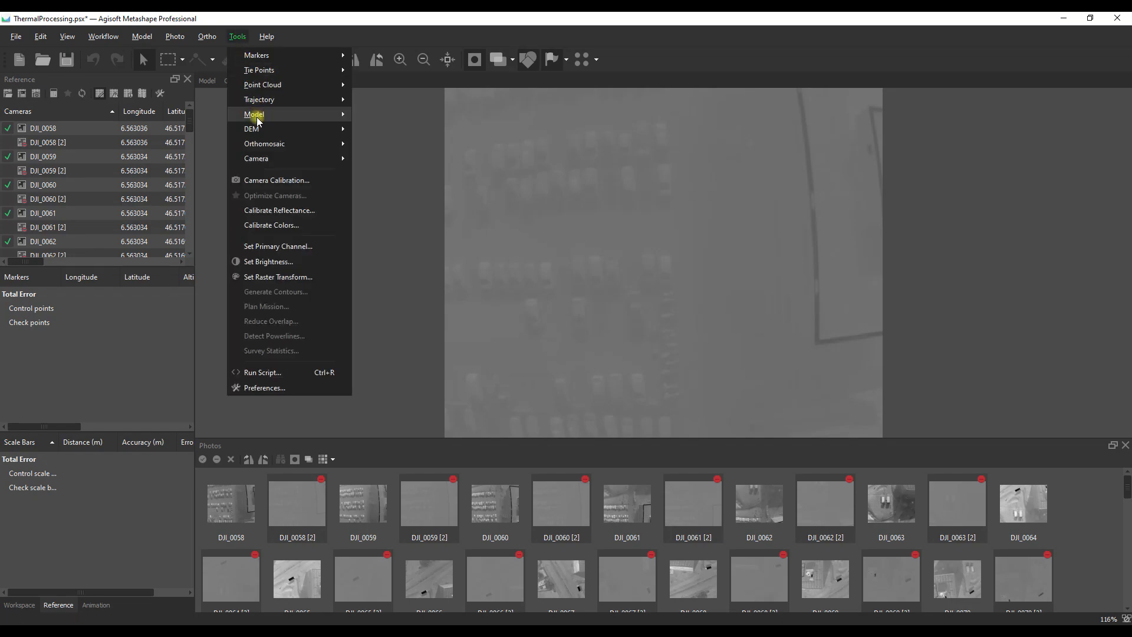
pyautogui.click(318, 179)
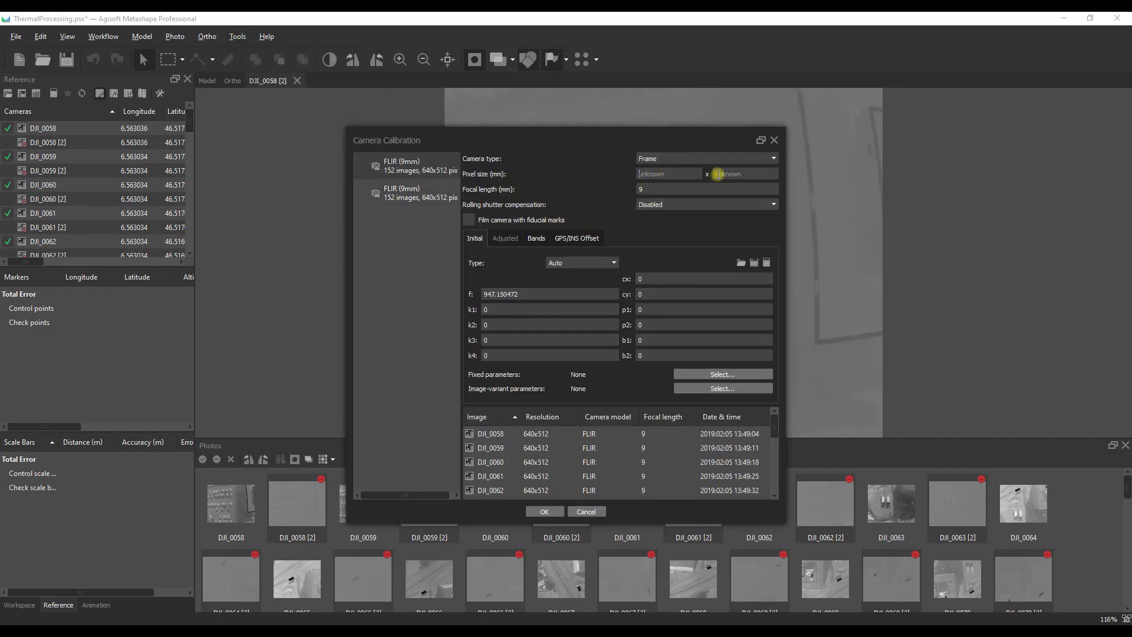
pyautogui.click(664, 172)
pyautogui.click(674, 172)
pyautogui.write('0.017')
pyautogui.click(737, 173)
pyautogui.write('0.0417')
pyautogui.press('Left')
pyautogui.press('Left')
pyautogui.press('BackSpace')
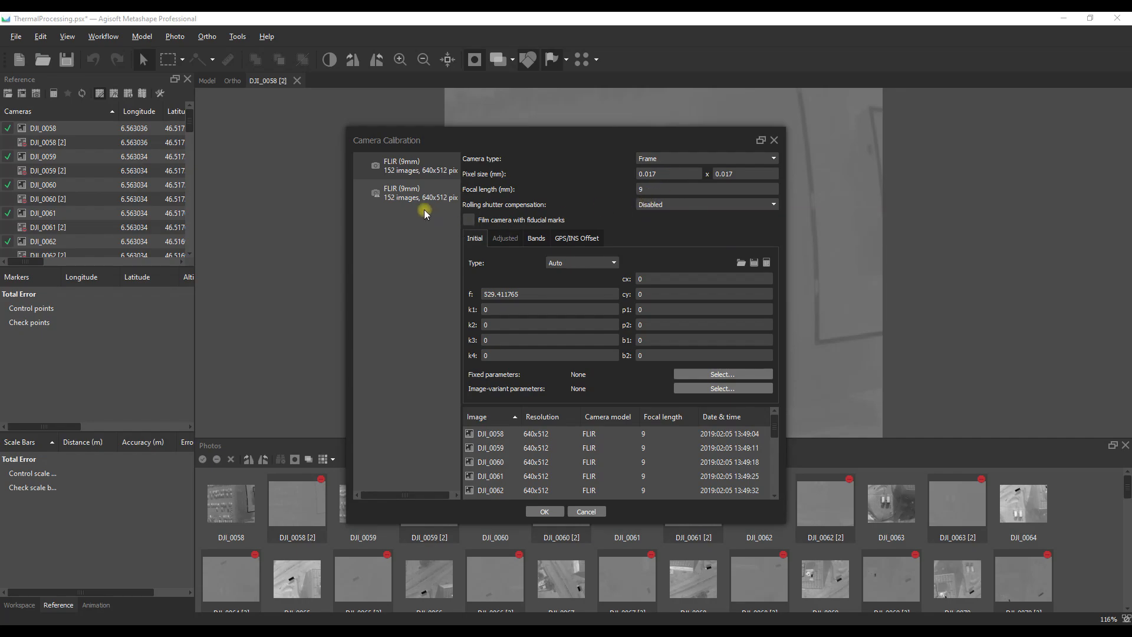
# Step: Set the second FLIR group's pixel size, for the [2] images, to 0.017 x 0.017 mm
pyautogui.click(401, 192)
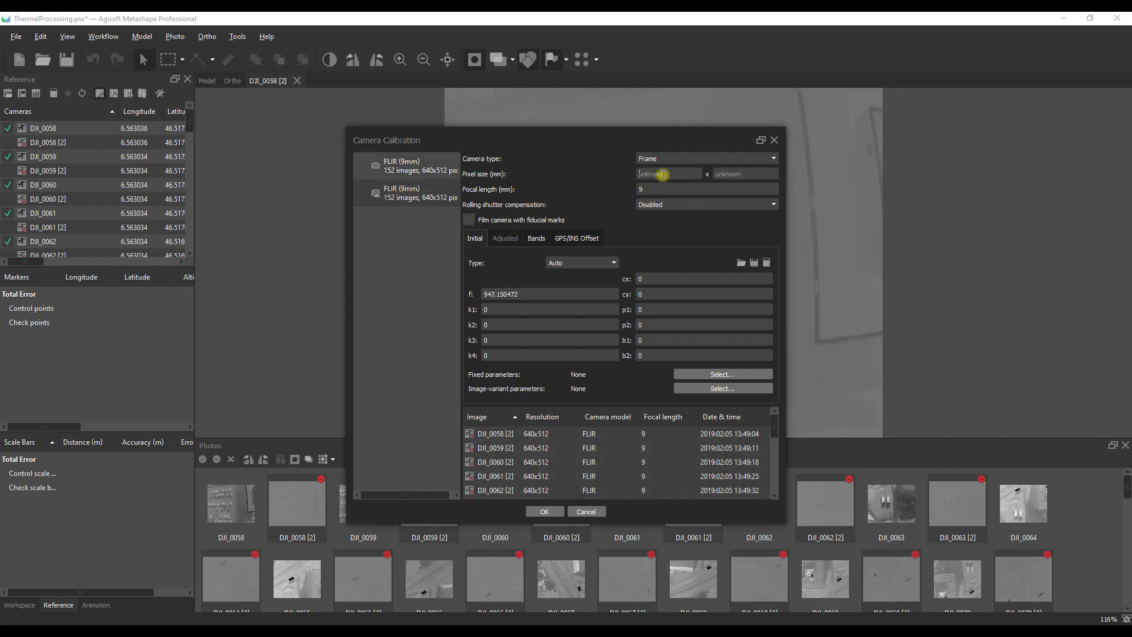
pyautogui.click(433, 168)
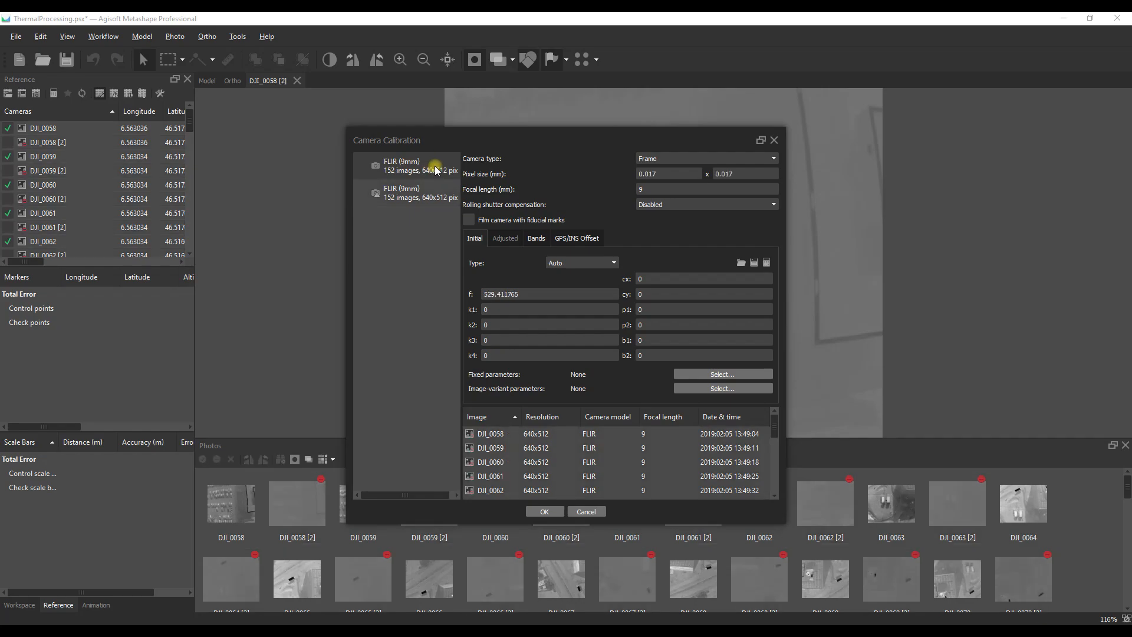
pyautogui.click(414, 193)
pyautogui.click(647, 173)
pyautogui.write('0.01')
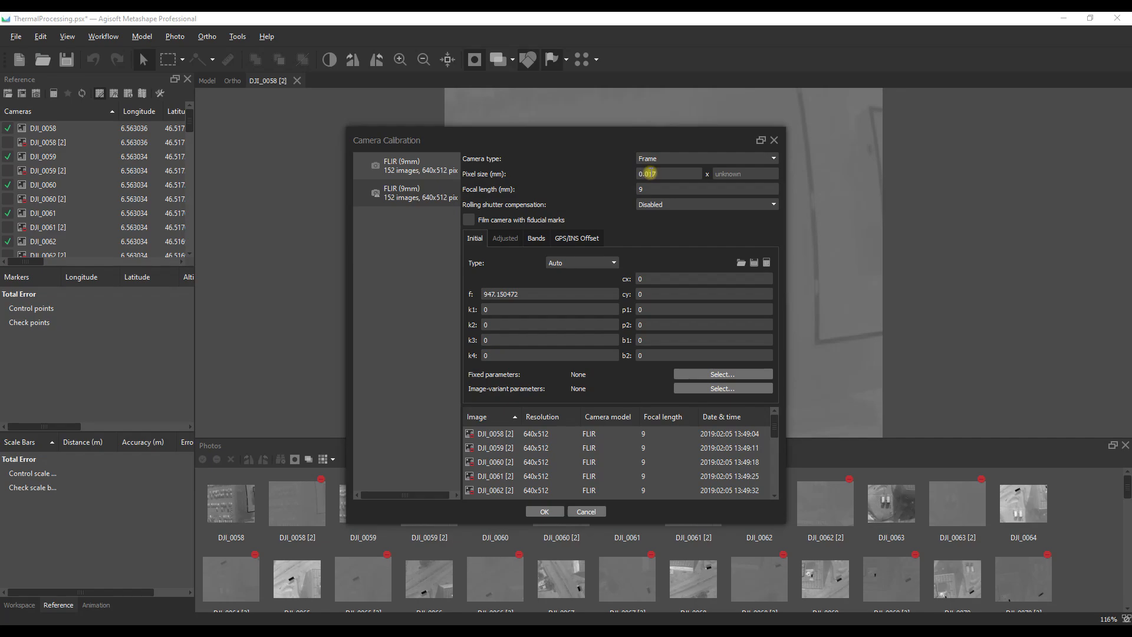
pyautogui.click(727, 173)
pyautogui.write('0.017')
pyautogui.click(663, 172)
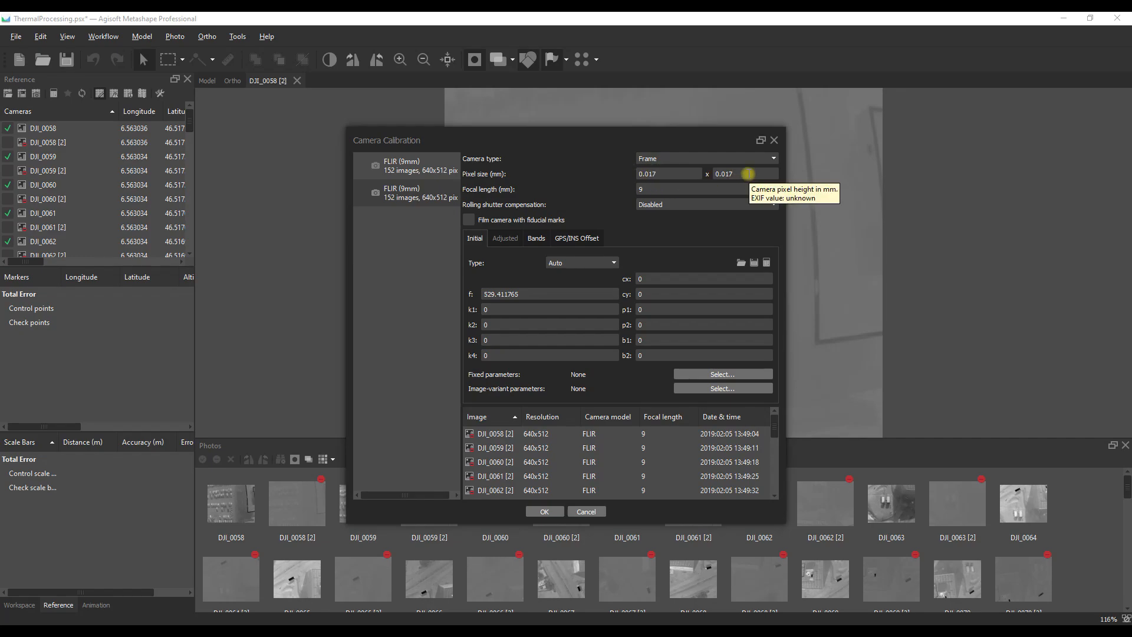
# Step: Apply the camera calibration settings to the FLIR groups and save the project
pyautogui.click(651, 189)
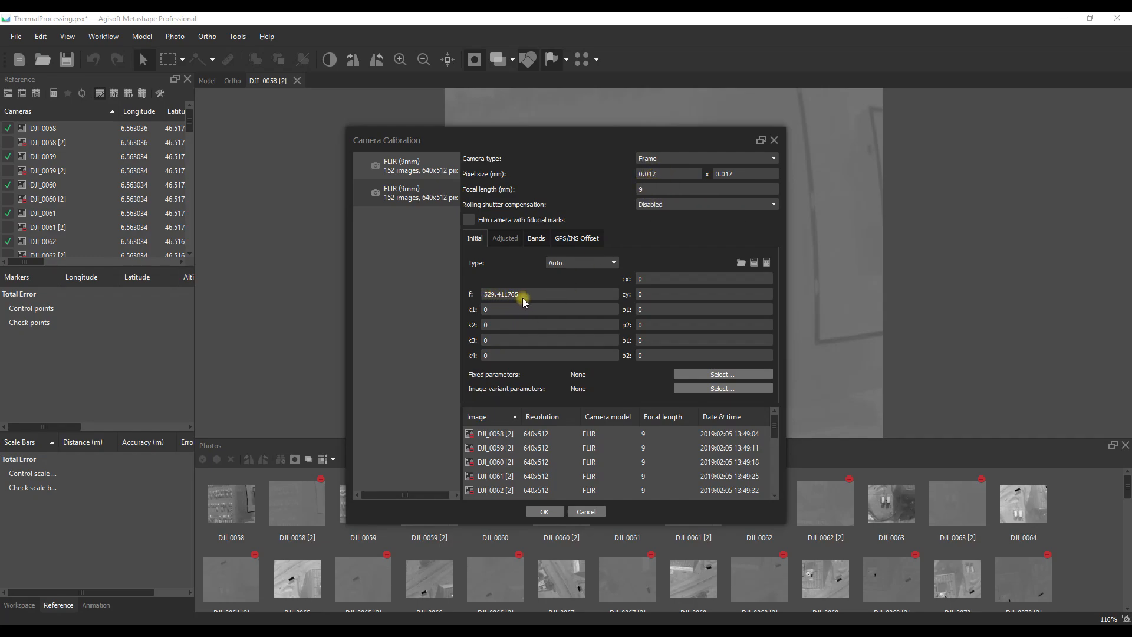
pyautogui.click(544, 511)
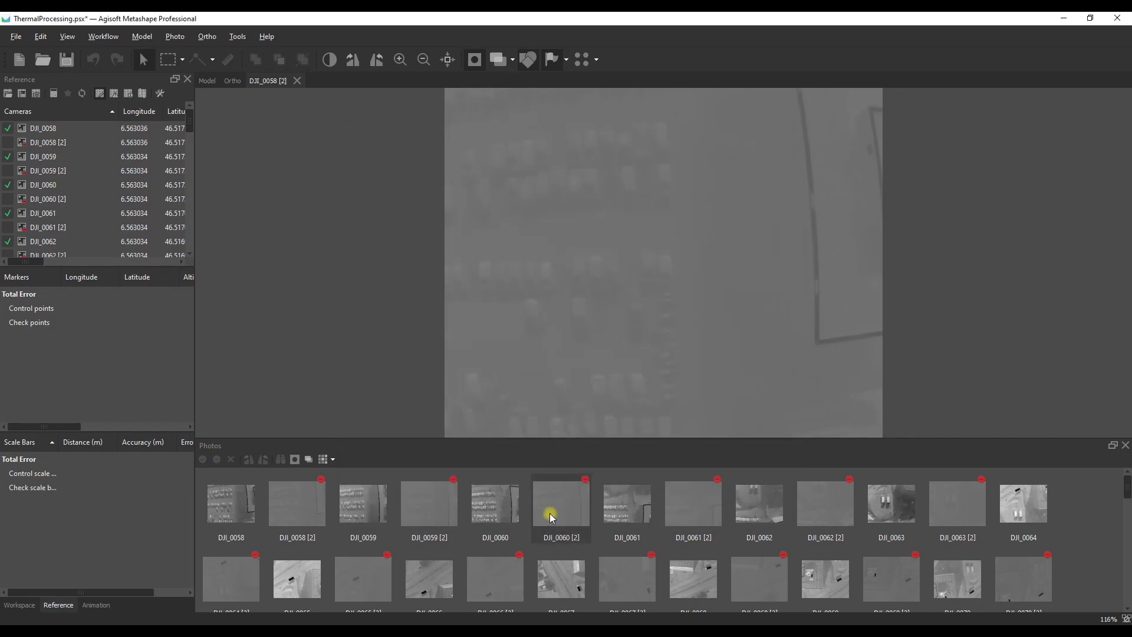
pyautogui.click(65, 63)
# Step: Duplicate Chunk 1 in the workspace, processing the data locally
pyautogui.click(16, 605)
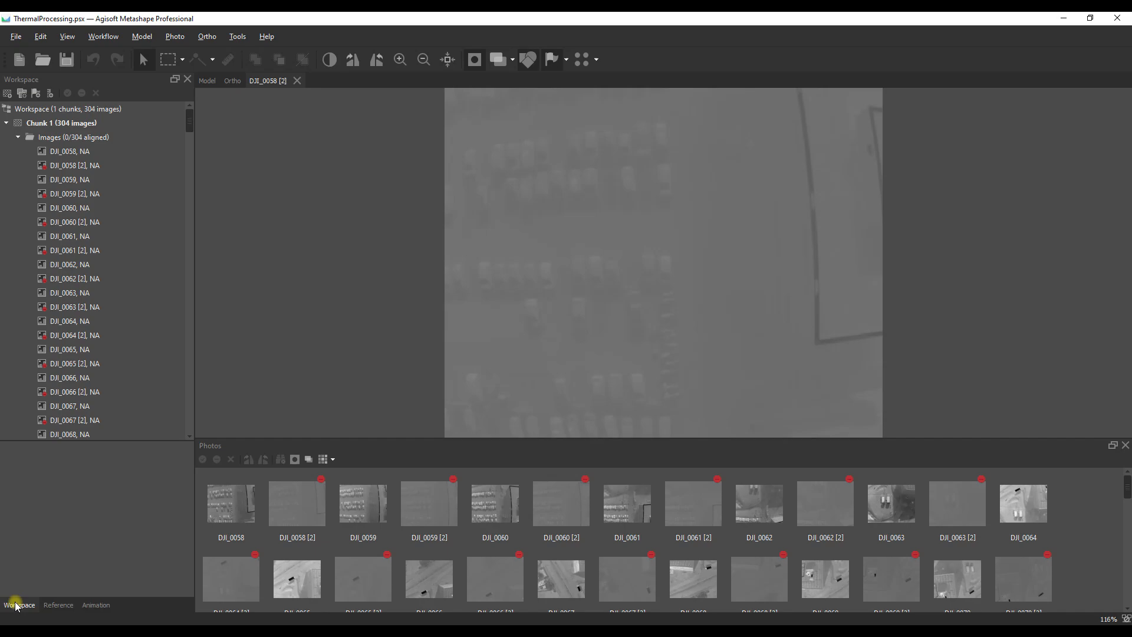
pyautogui.click(7, 123)
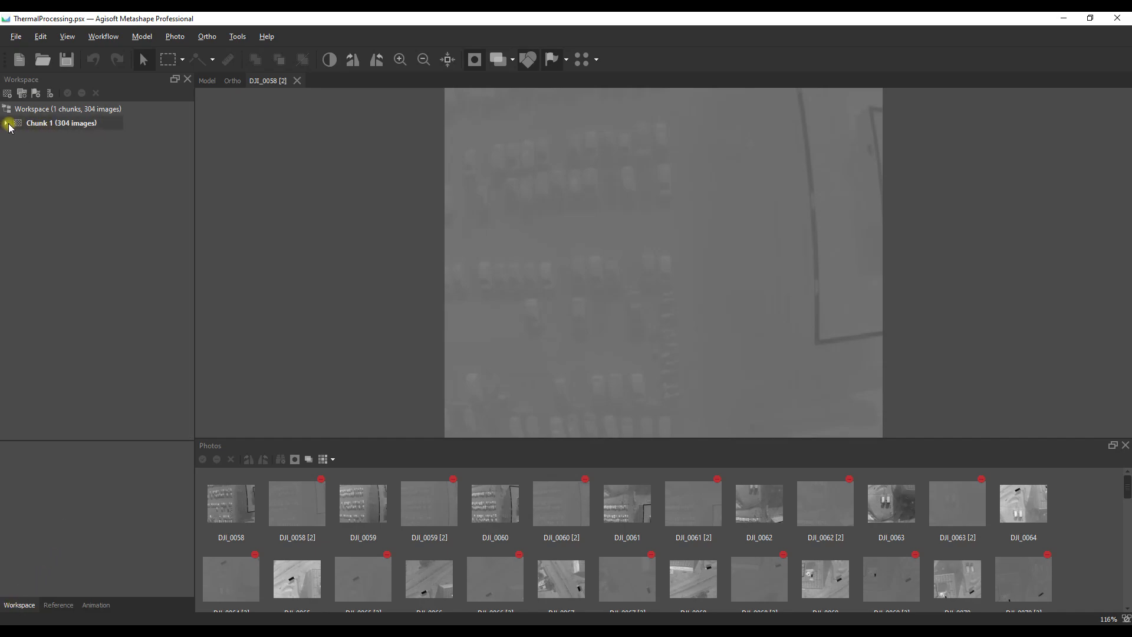
pyautogui.rightClick(37, 123)
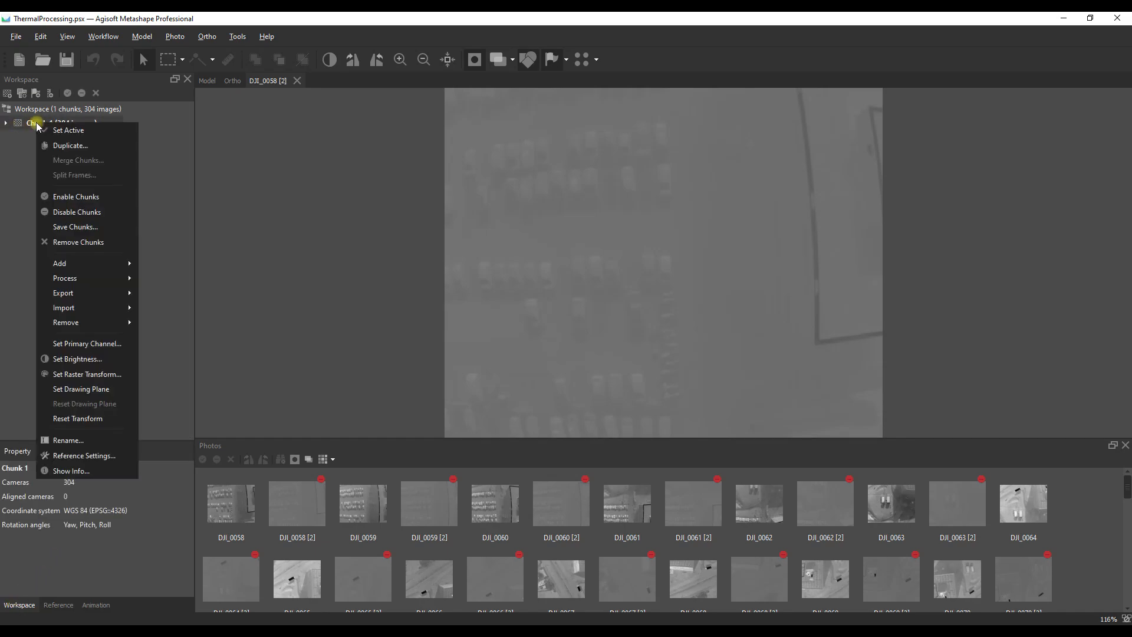
pyautogui.click(70, 146)
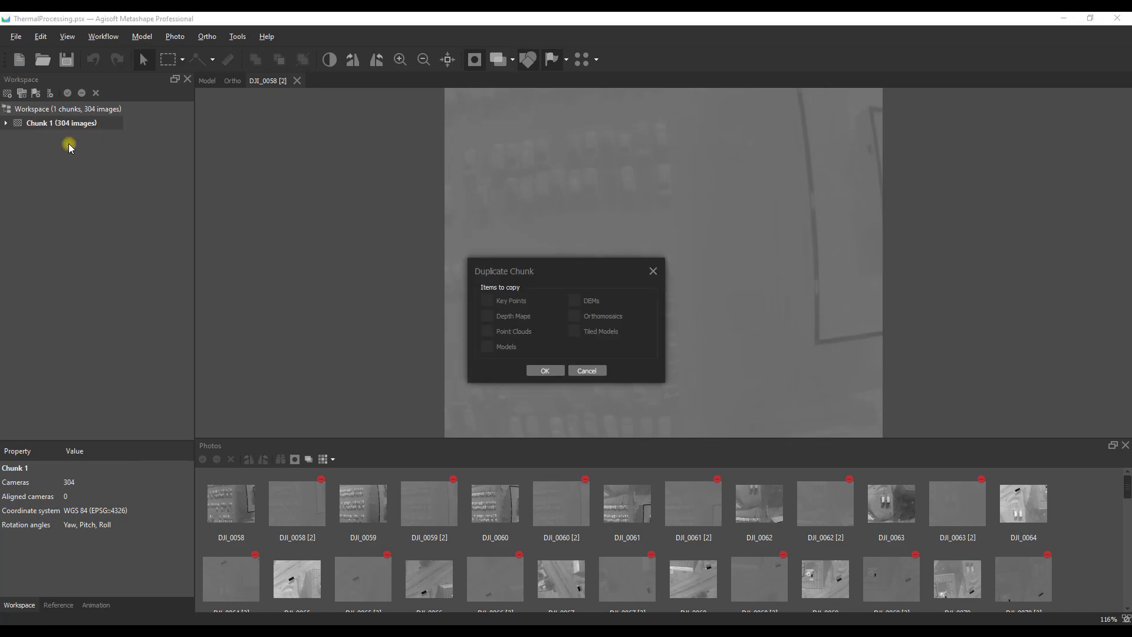
pyautogui.click(548, 366)
pyautogui.click(582, 329)
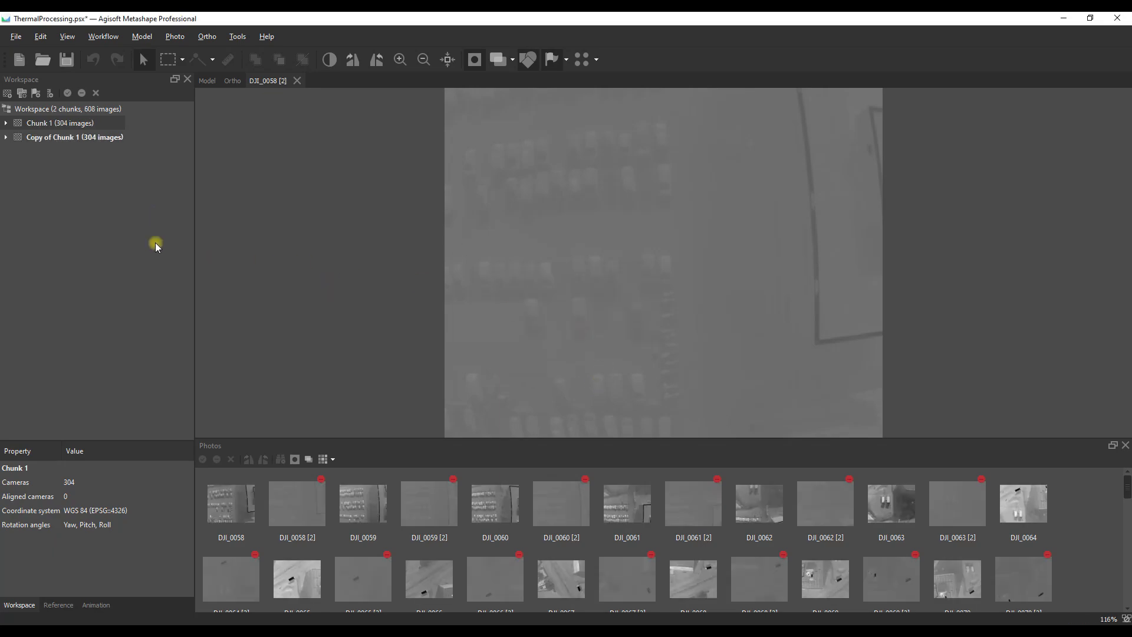
# Step: Rename the original chunk, Chunk 1, as Grayscale
pyautogui.rightClick(50, 125)
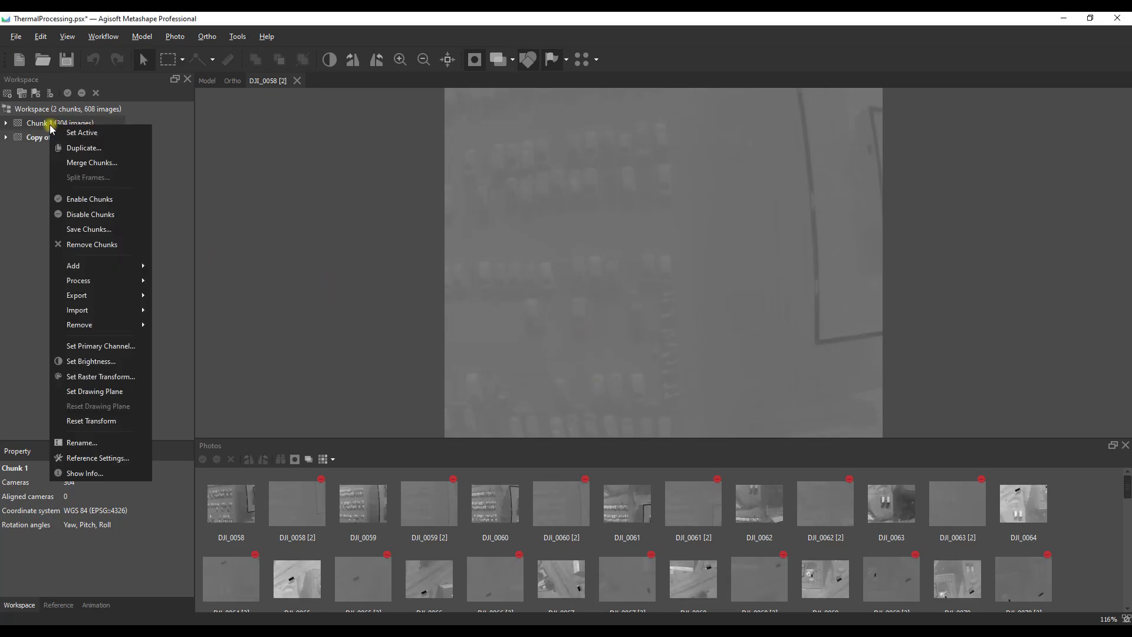
pyautogui.click(83, 446)
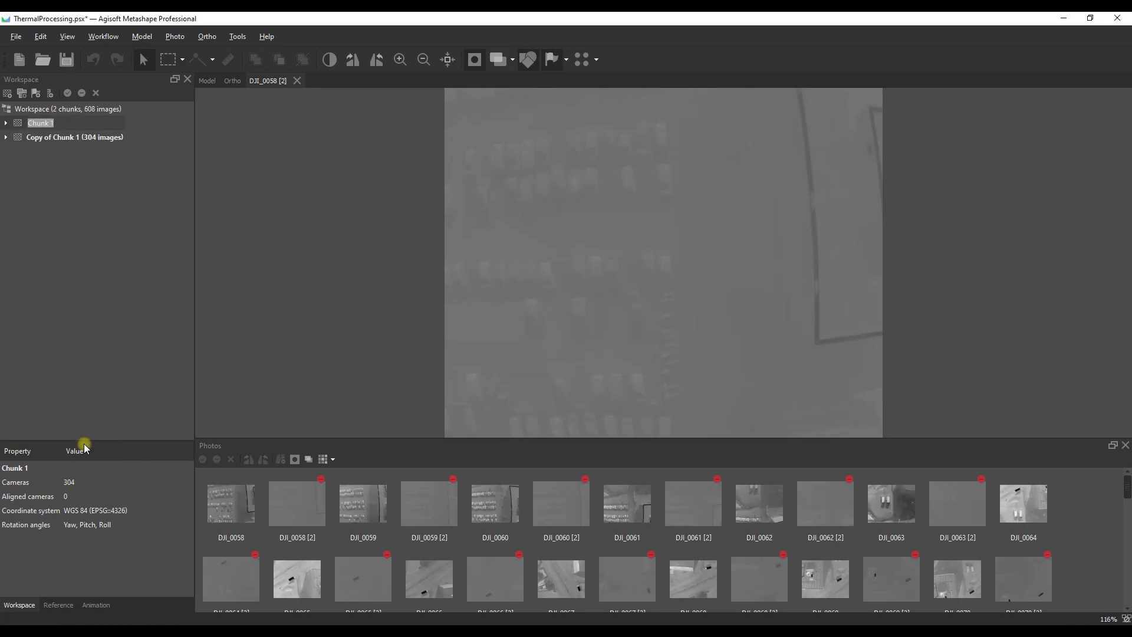
pyautogui.write('Grayscale')
pyautogui.press('Return')
# Step: Rename the duplicated chunk as Radiometric
pyautogui.rightClick(55, 137)
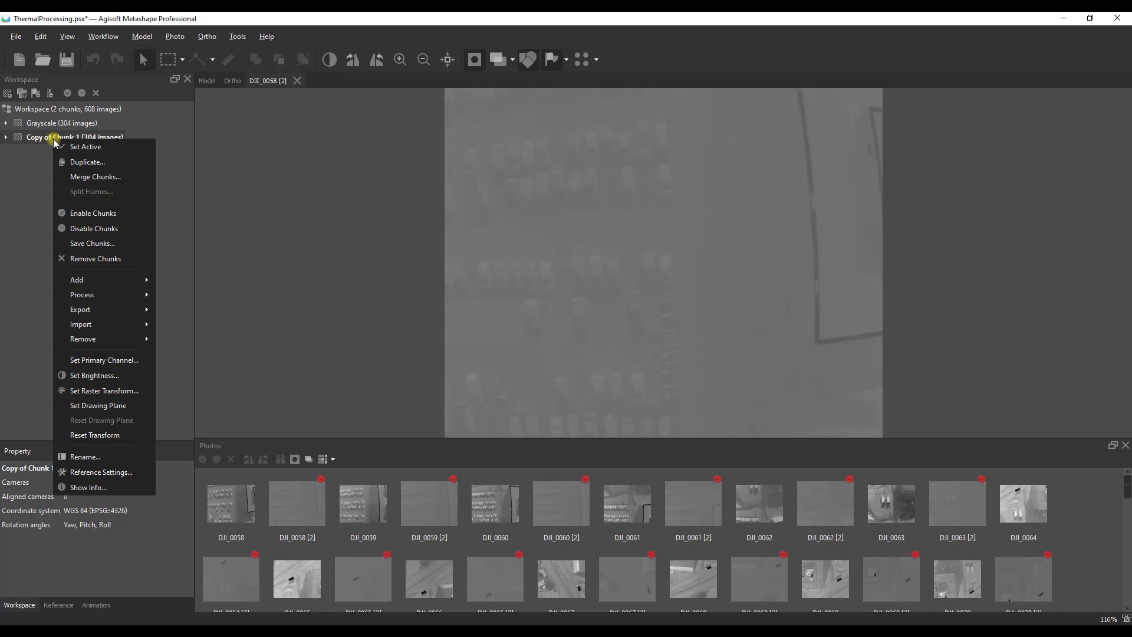
pyautogui.click(79, 456)
pyautogui.write('Radiometric')
pyautogui.press('Return')
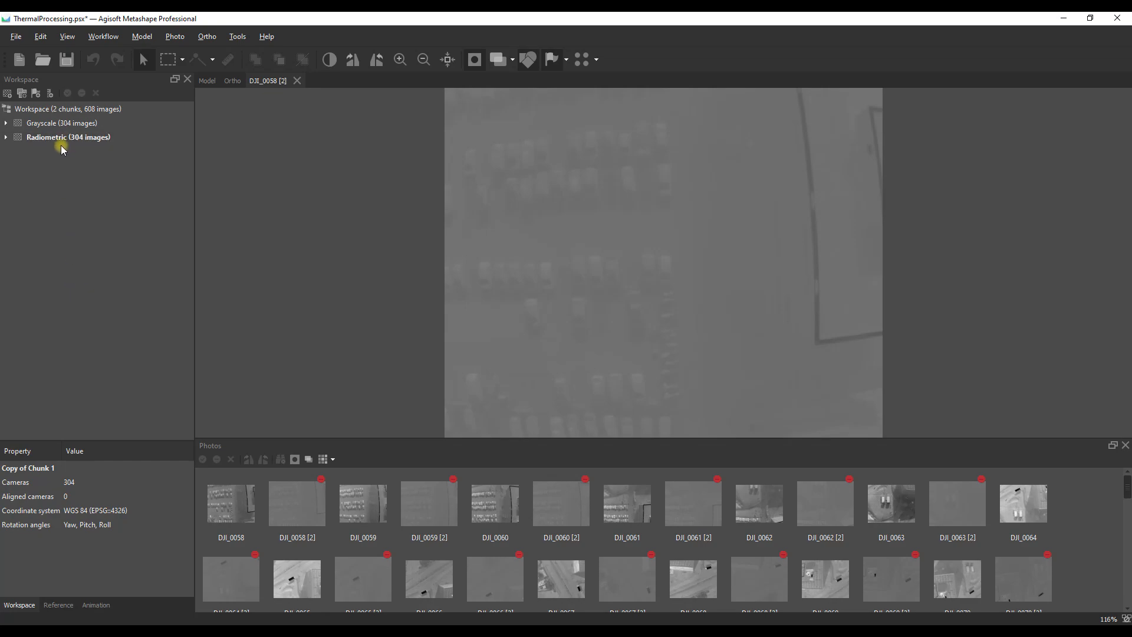
# Step: Run the Select Every nth.py script locally to select every second camera in the Radiometric chunk
pyautogui.click(58, 604)
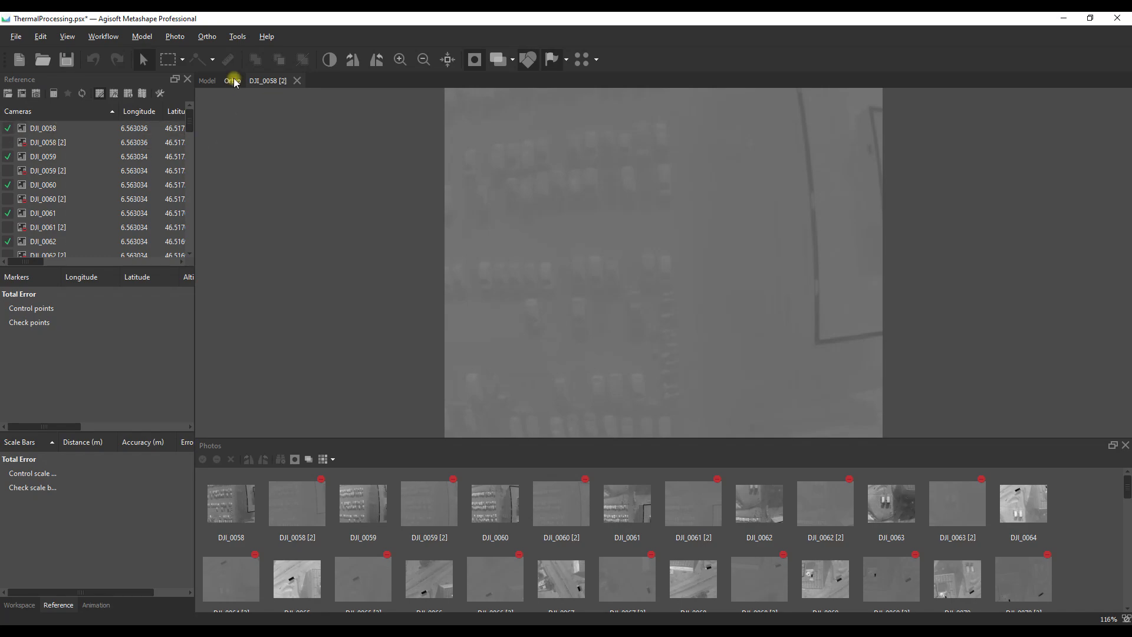
pyautogui.click(238, 37)
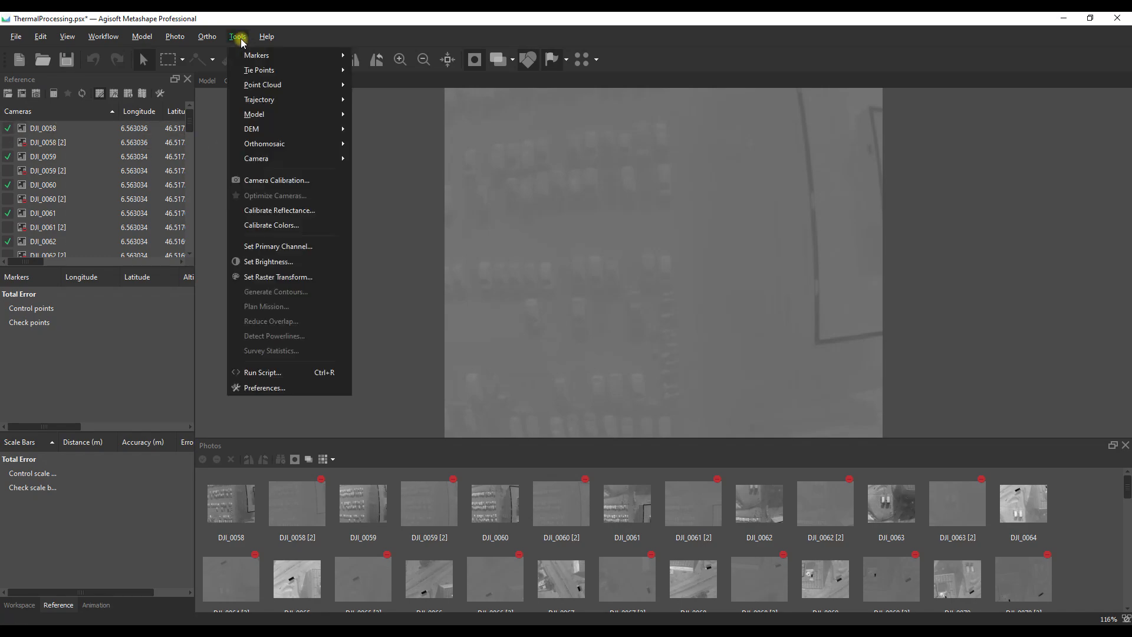
pyautogui.click(258, 372)
pyautogui.click(543, 359)
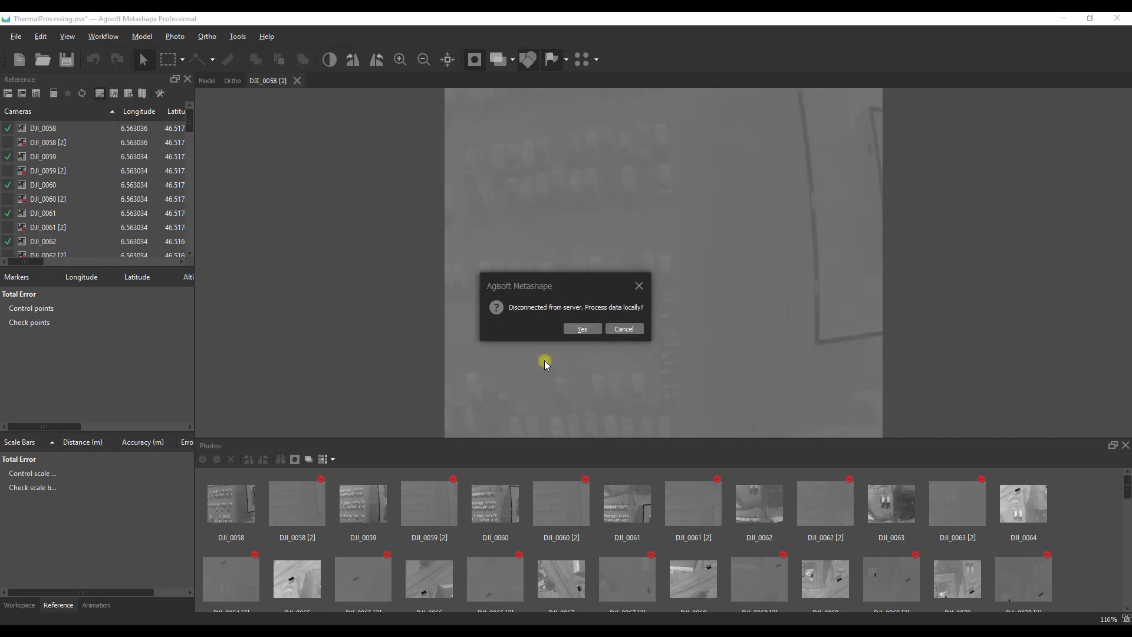
pyautogui.click(583, 329)
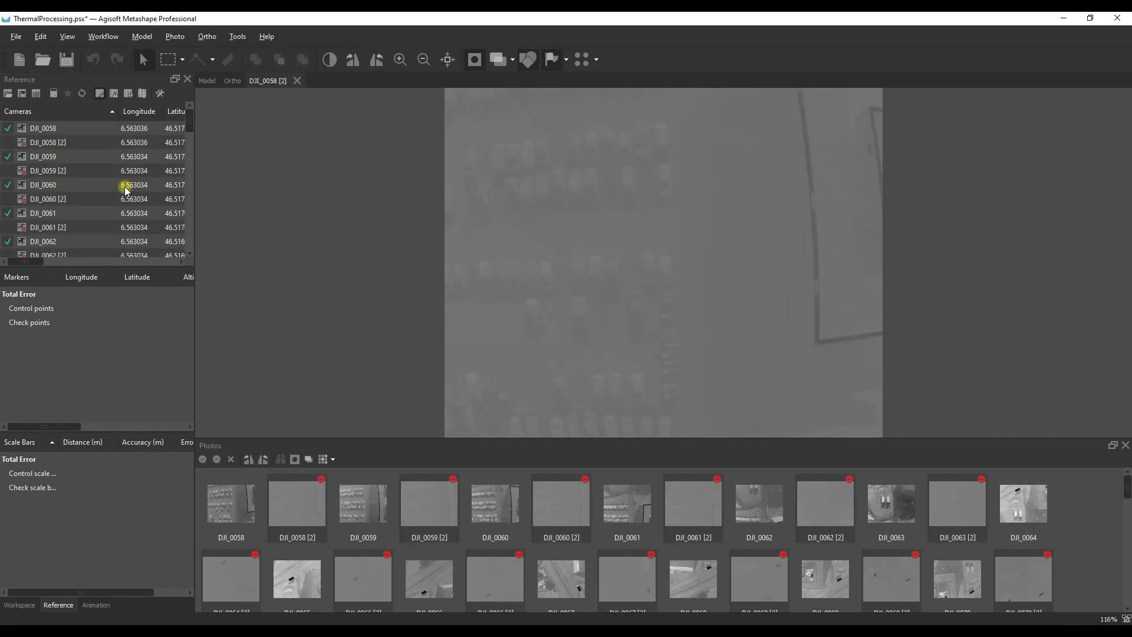
# Step: Enable the selected [2] images in the Radiometric chunk and check their camera reference entries
pyautogui.rightClick(44, 143)
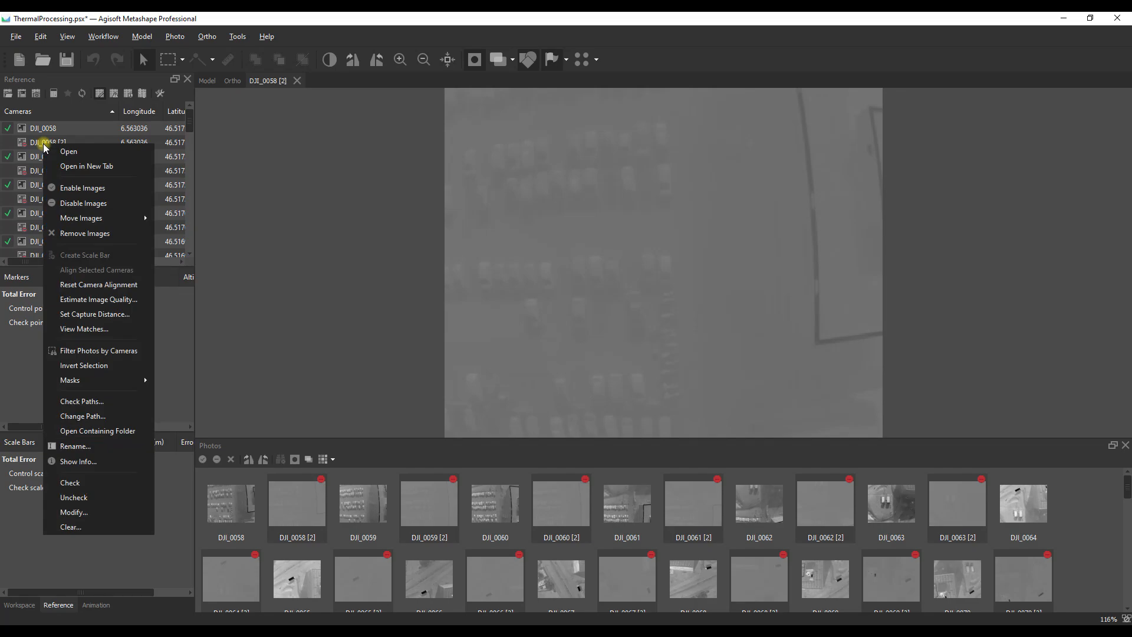
pyautogui.click(74, 188)
pyautogui.click(7, 142)
# Step: Invert the selection to the images without the [2] suffix, and uncheck and disable them
pyautogui.rightClick(45, 143)
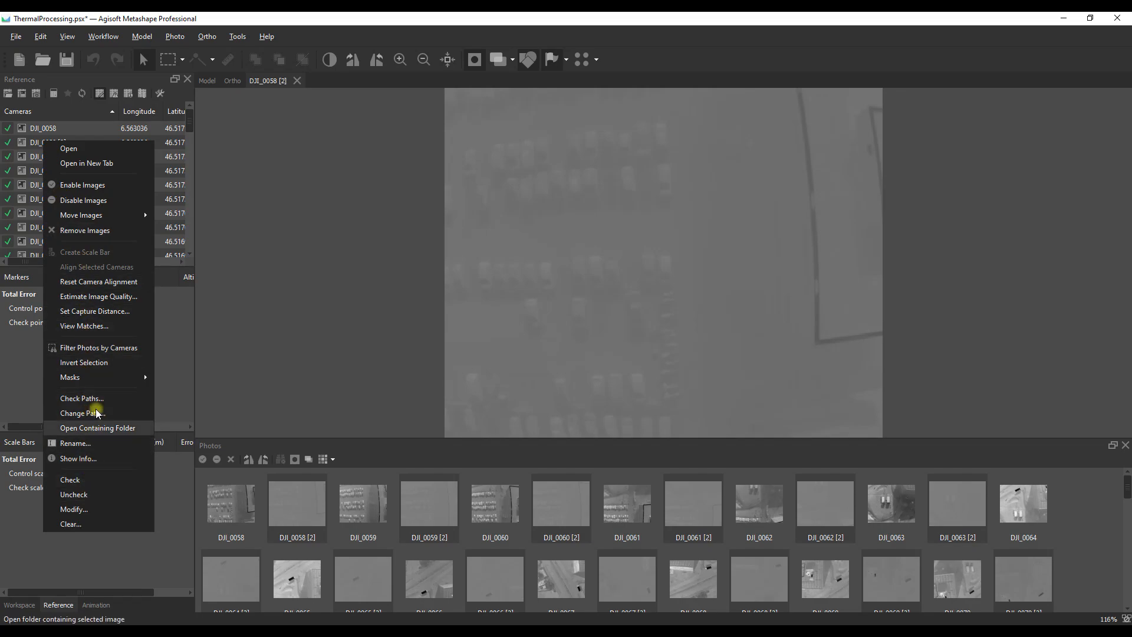
pyautogui.click(83, 363)
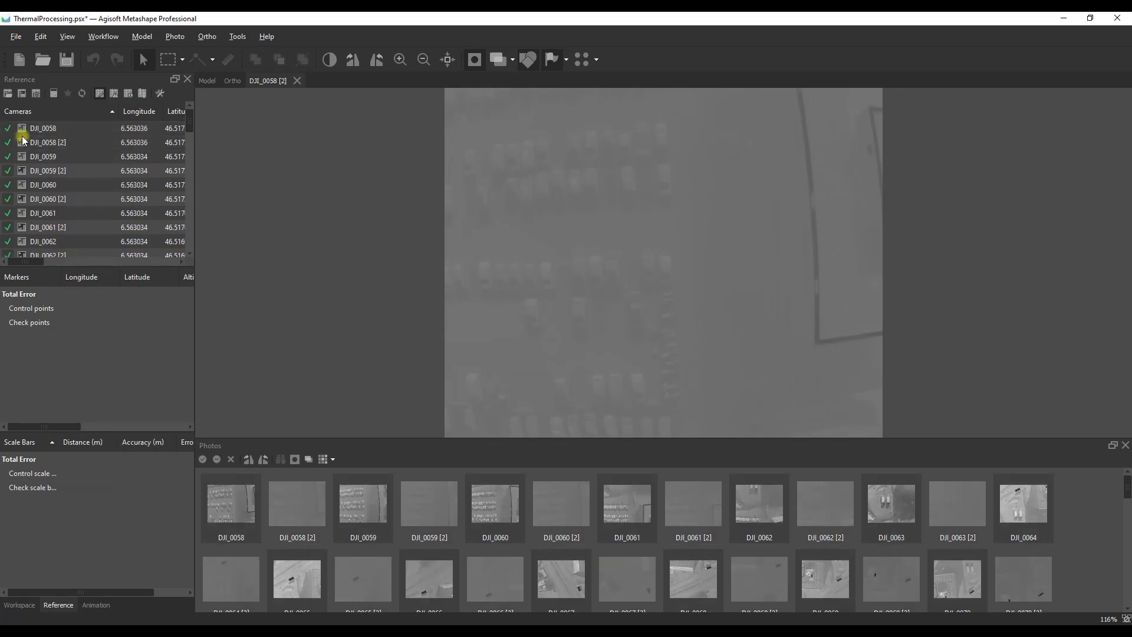
pyautogui.click(11, 129)
pyautogui.rightClick(29, 127)
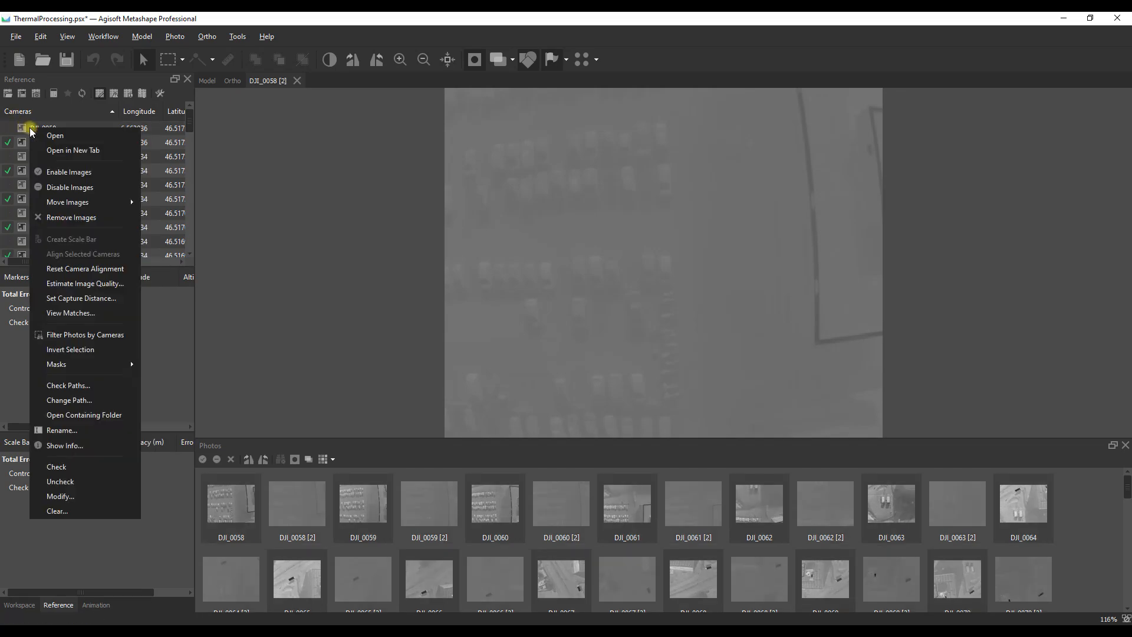
pyautogui.click(68, 187)
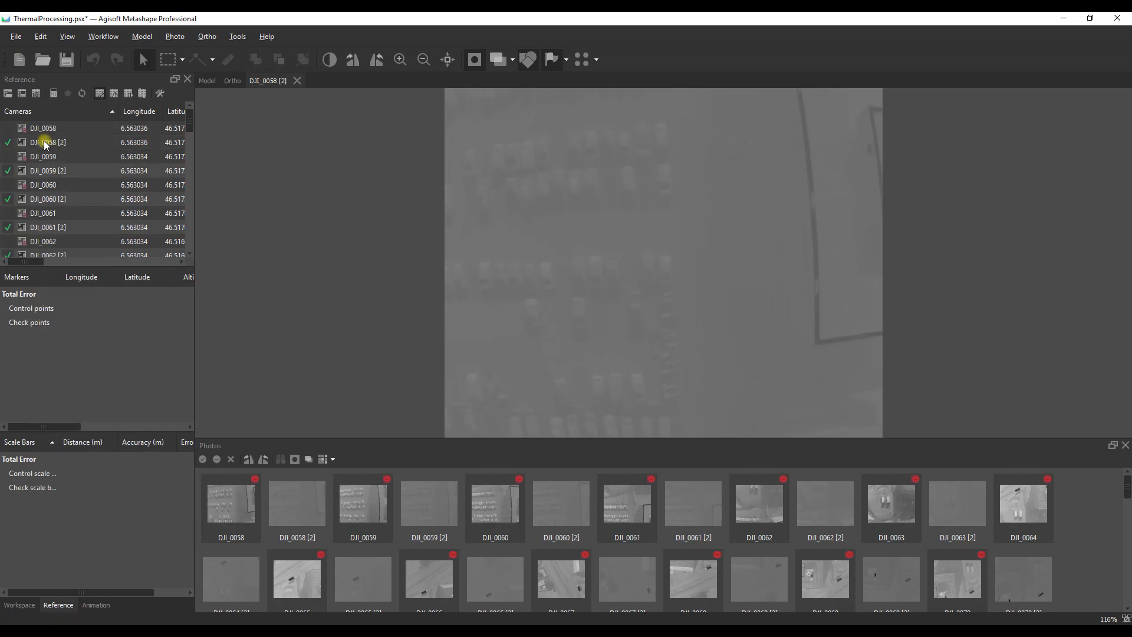
# Step: Remove the selected images without the [2] suffix from the Radiometric chunk
pyautogui.rightClick(40, 127)
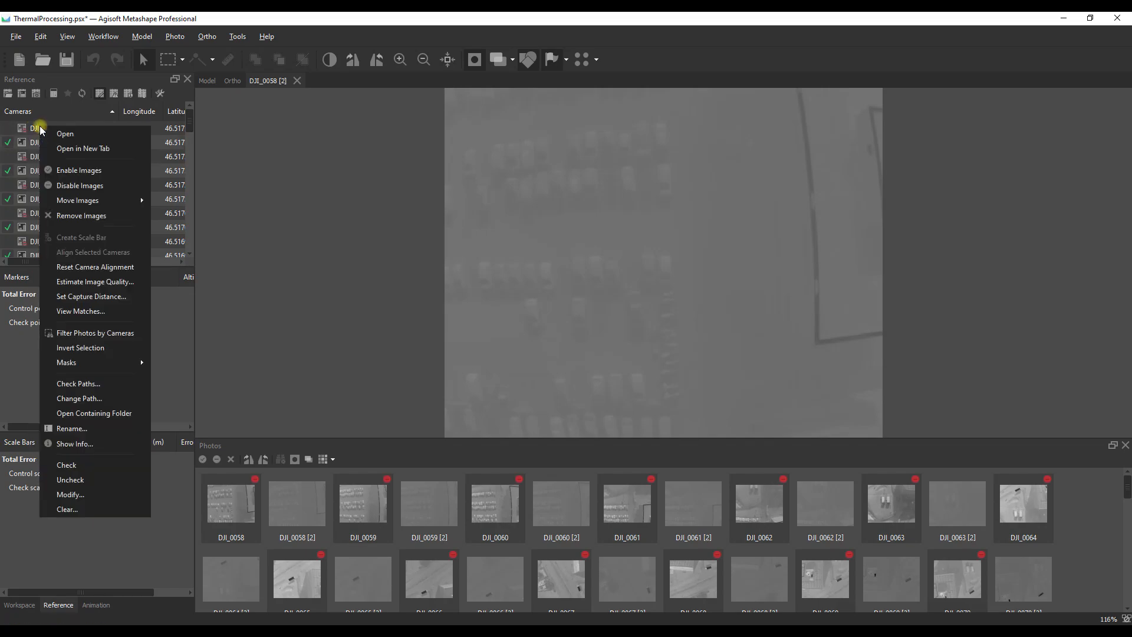
pyautogui.click(78, 215)
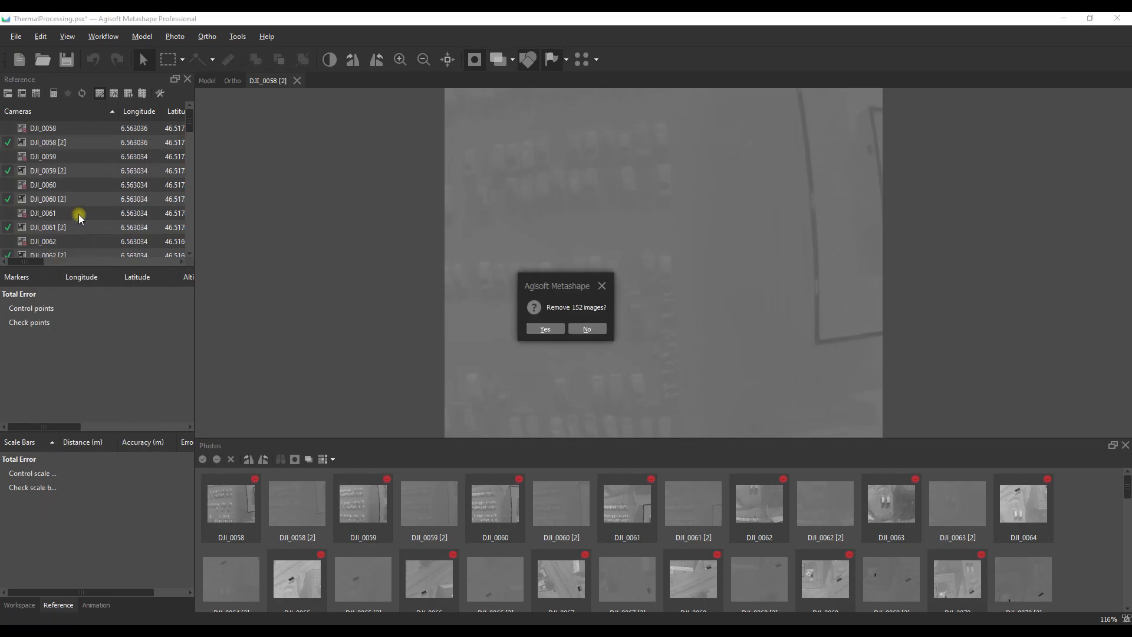
pyautogui.click(545, 328)
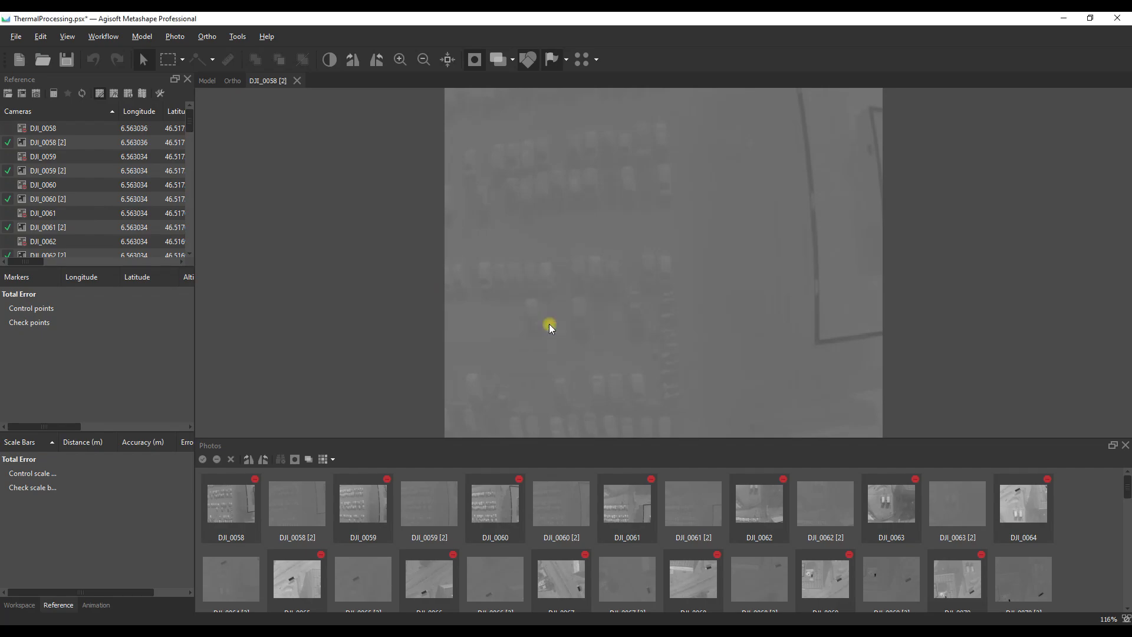
# Step: Make the Grayscale chunk the active chunk in the workspace
pyautogui.click(24, 605)
pyautogui.click(40, 123)
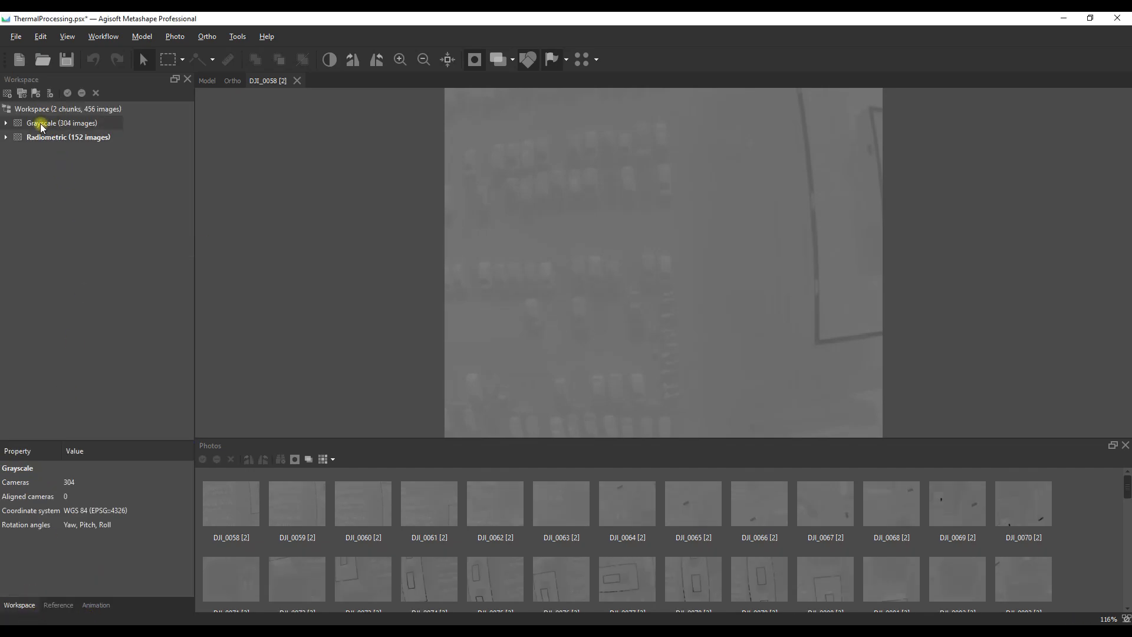
pyautogui.doubleClick(46, 123)
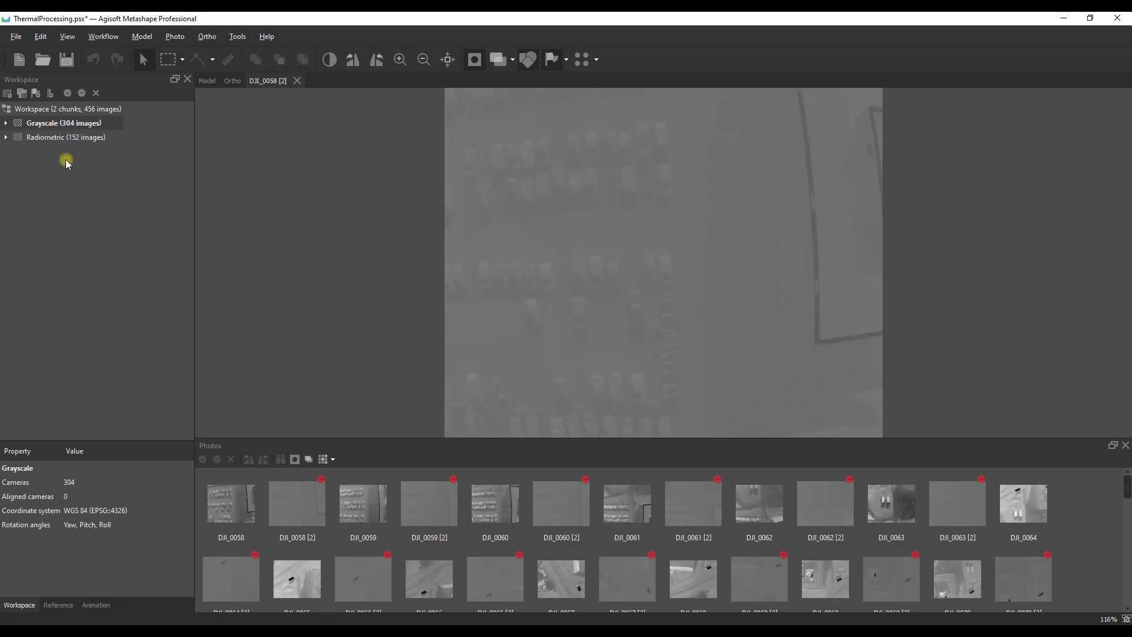
# Step: Run D:/Select Every nth.py locally with a selection step of 2 to select every second camera in the Grayscale chunk
pyautogui.click(65, 605)
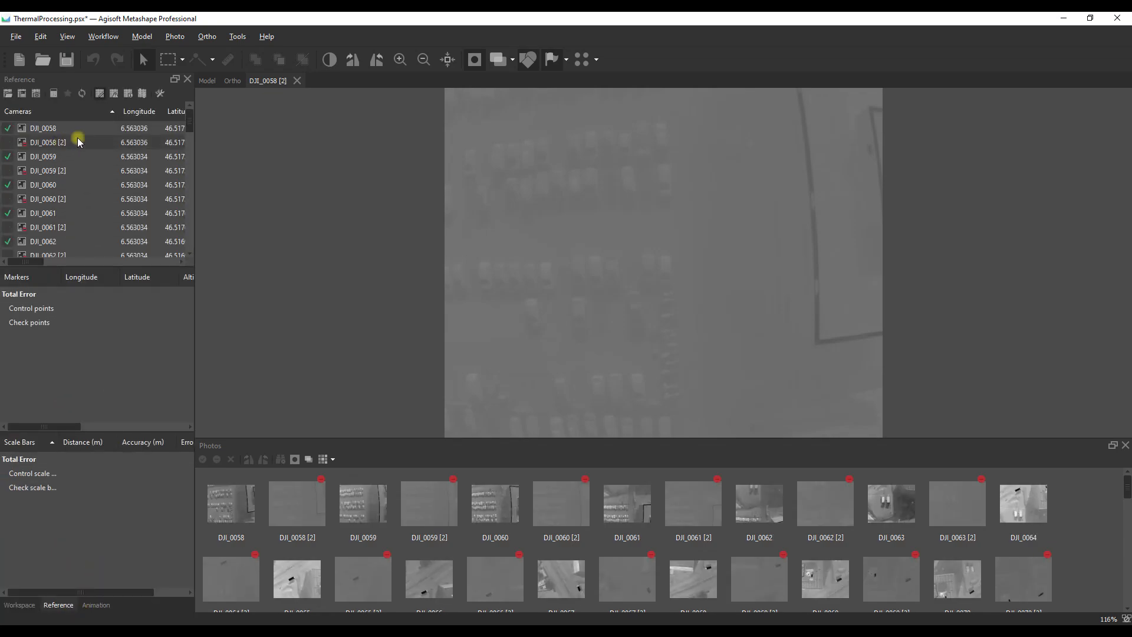
pyautogui.click(238, 36)
pyautogui.click(260, 371)
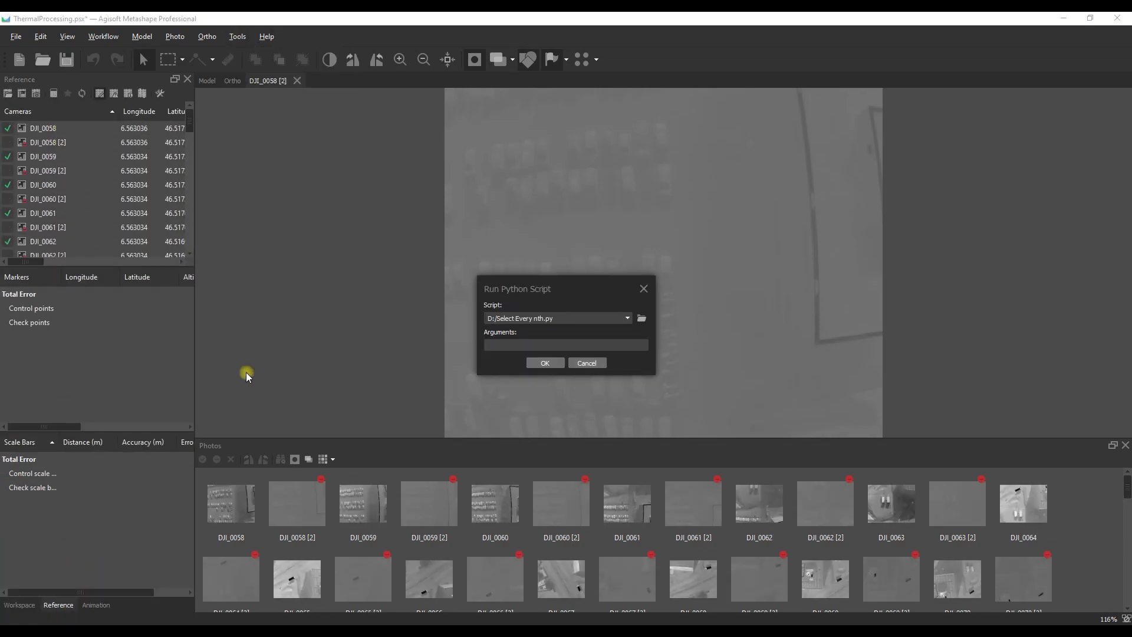
pyautogui.click(537, 359)
pyautogui.click(572, 329)
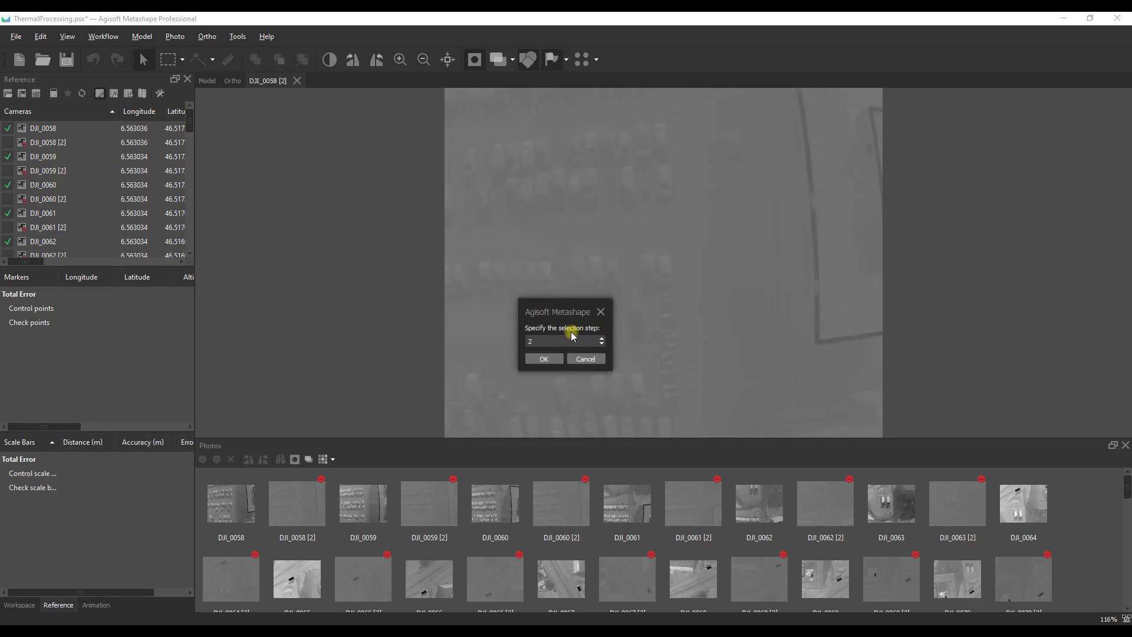
pyautogui.click(557, 359)
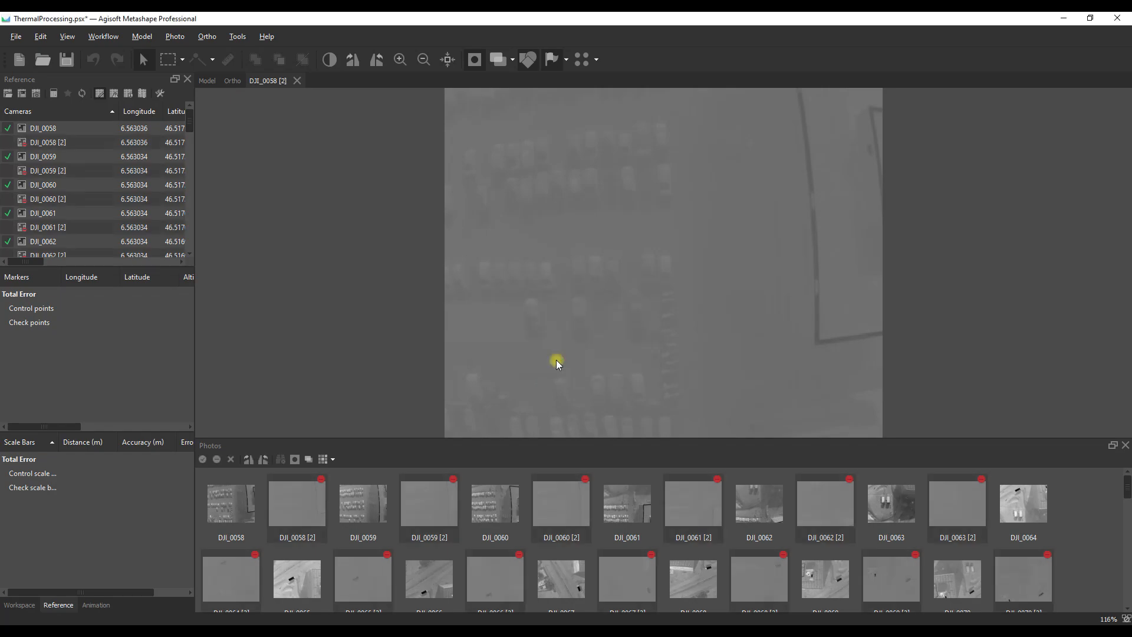
# Step: Remove the selected [2] images from the Grayscale chunk and save the project
pyautogui.rightClick(51, 140)
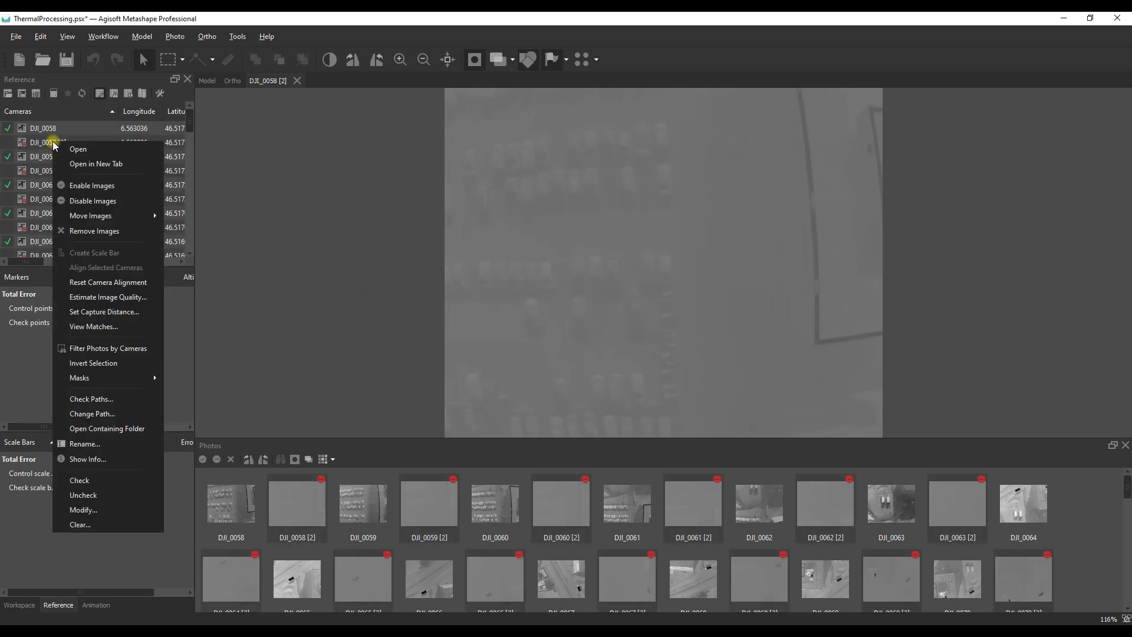
pyautogui.click(88, 230)
pyautogui.click(538, 326)
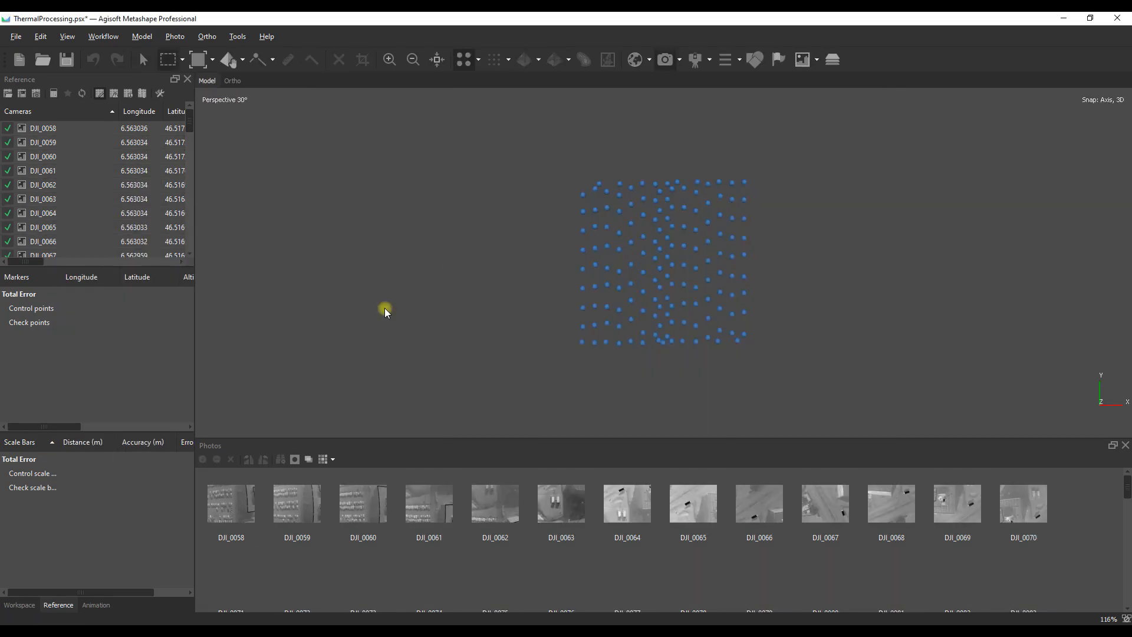
pyautogui.click(19, 603)
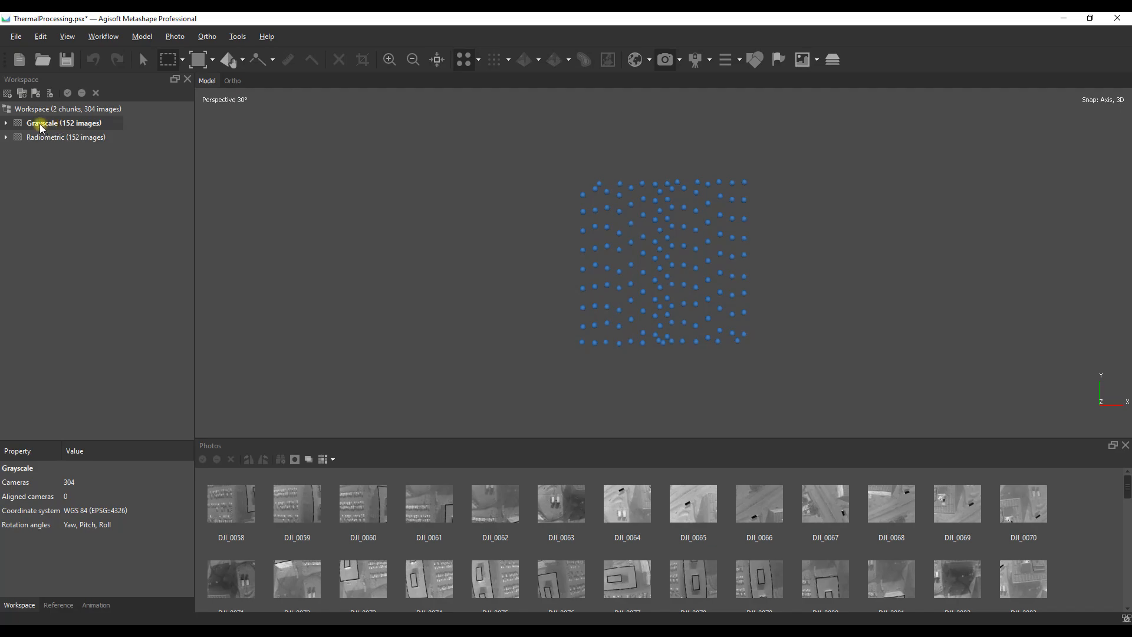
pyautogui.click(67, 59)
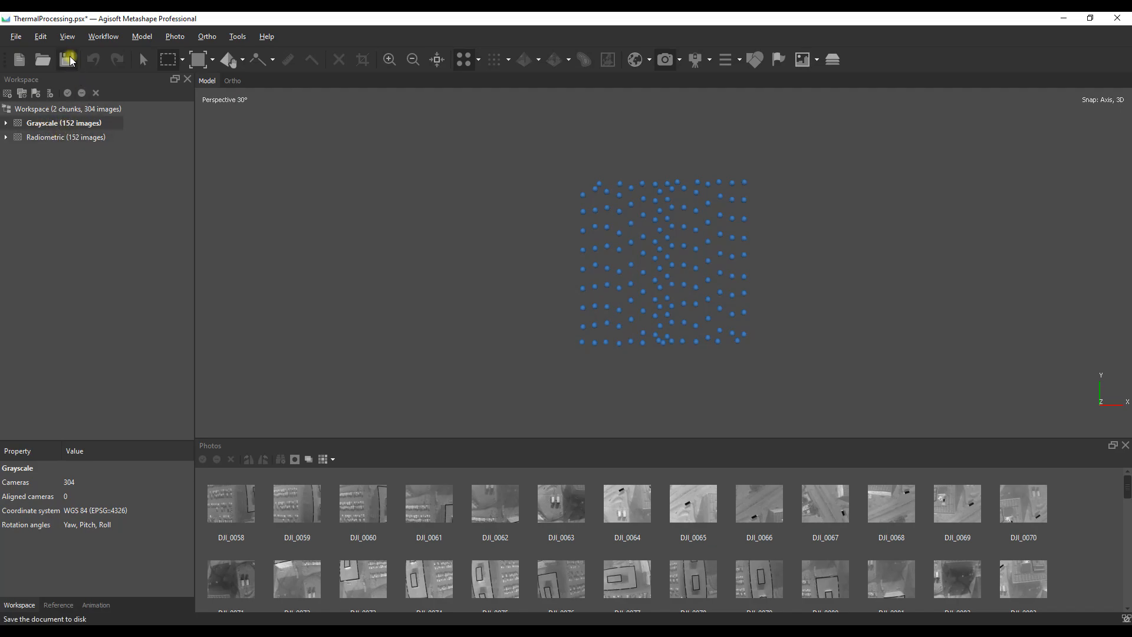
# Step: Open the Align Photos settings for the Grayscale chunk and expand the advanced options
pyautogui.click(104, 37)
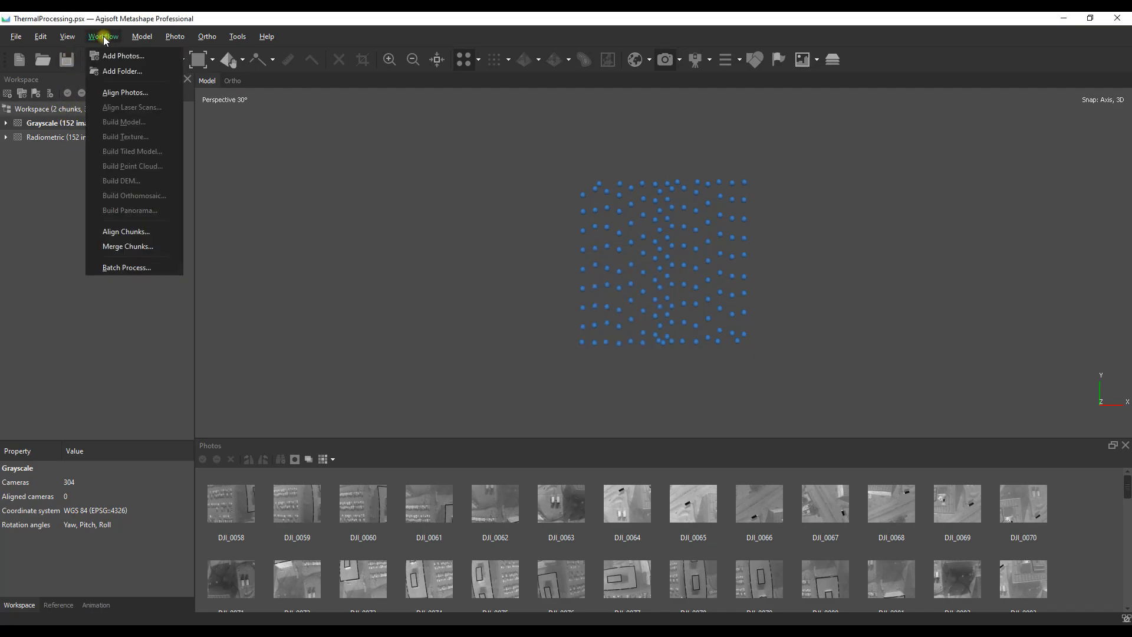
pyautogui.click(126, 92)
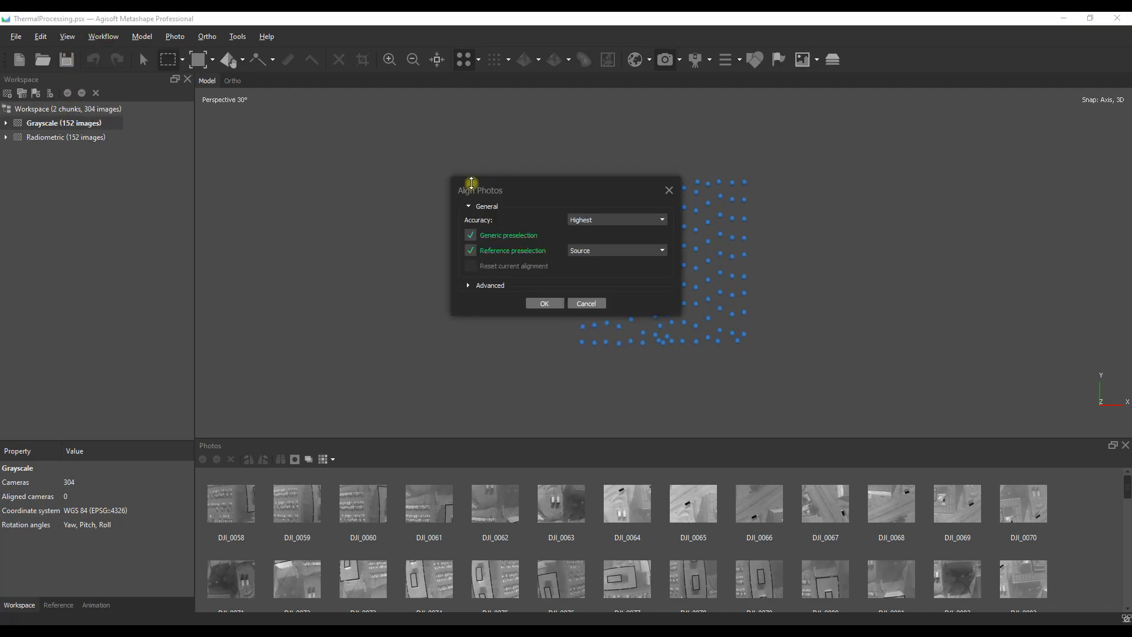
pyautogui.click(471, 286)
pyautogui.moveTo(587, 187); pyautogui.dragTo(396, 163)
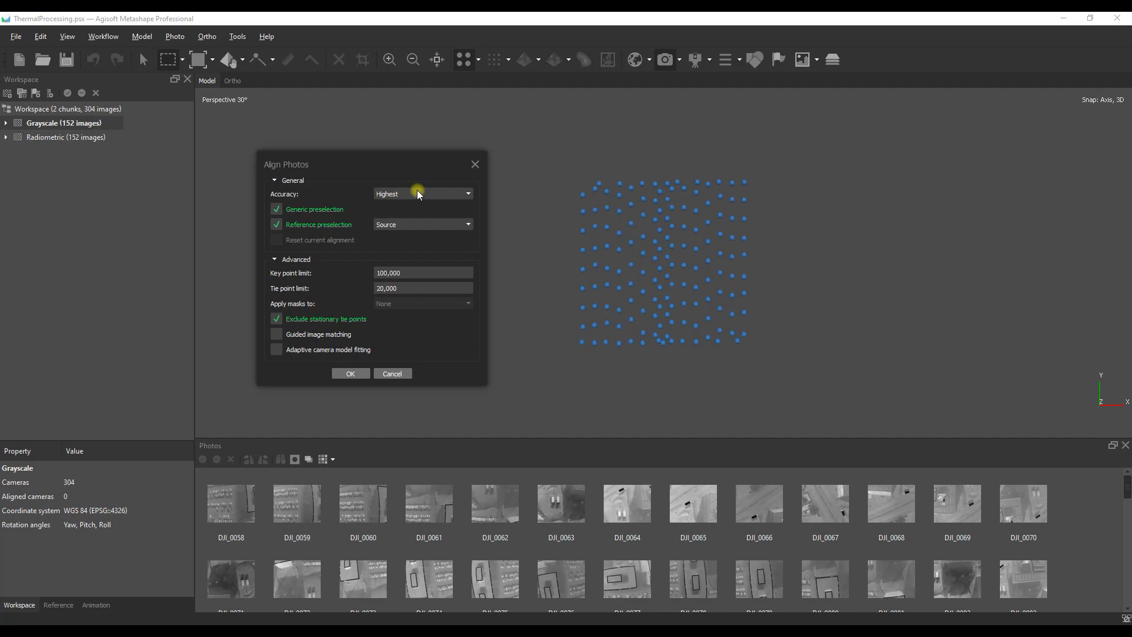
# Step: Set the alignment accuracy to High, the key point limit to 40,000 and the tie point limit to 4,000
pyautogui.click(433, 194)
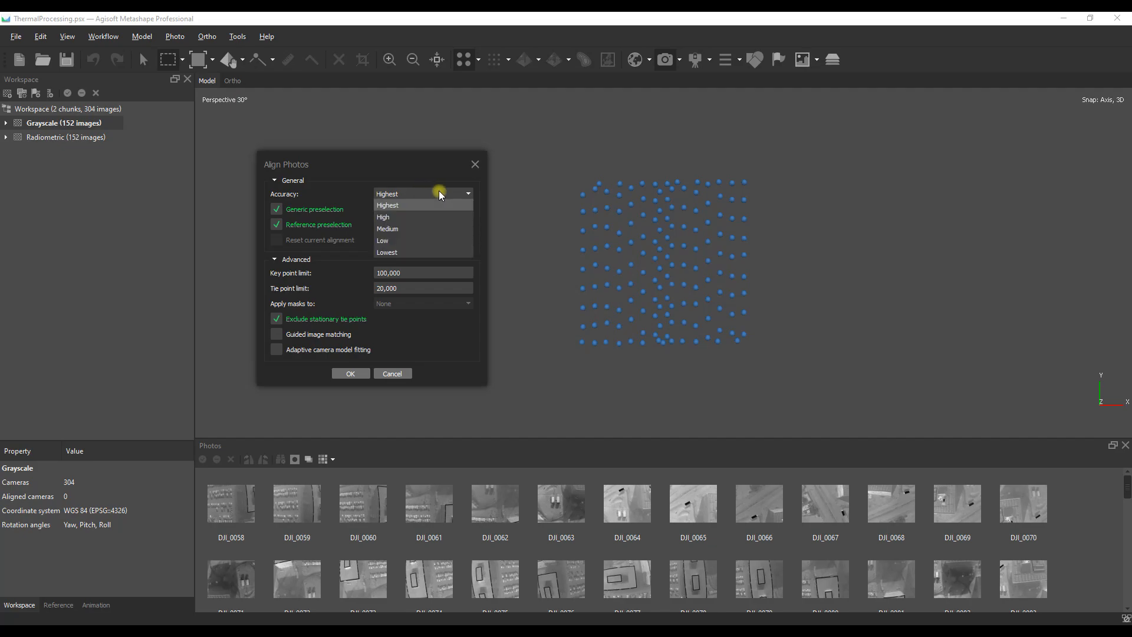
pyautogui.click(412, 217)
pyautogui.moveTo(411, 272); pyautogui.dragTo(365, 274)
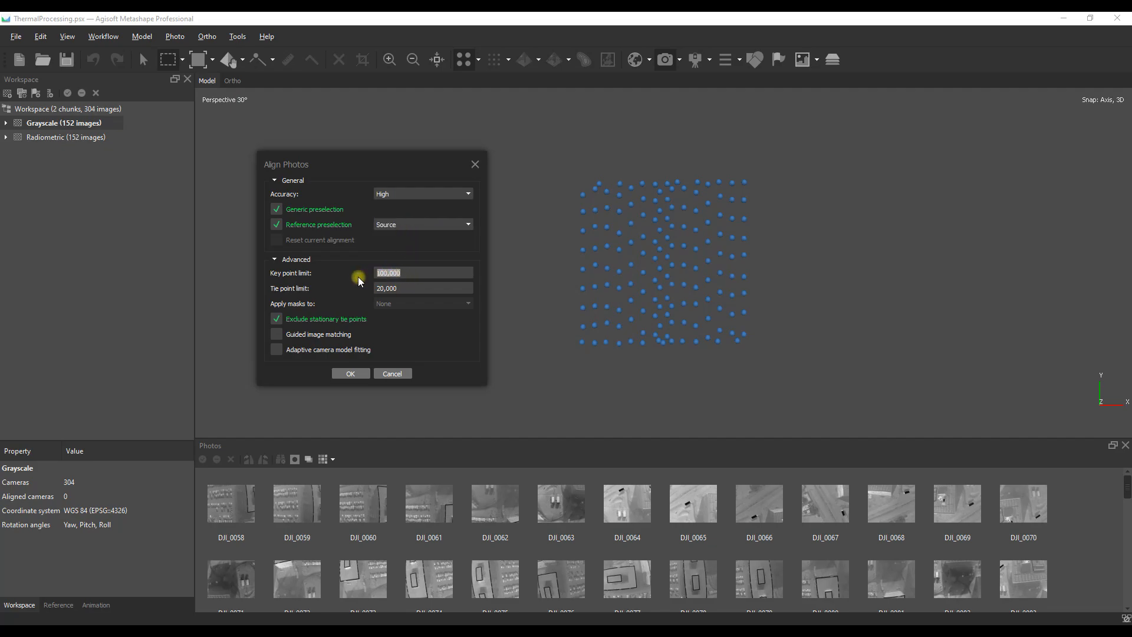
pyautogui.write('40')
pyautogui.moveTo(406, 288); pyautogui.dragTo(367, 289)
pyautogui.write('4,000')
# Step: Align the Grayscale photos locally with Highest accuracy, a key point limit of 100,000 and a tie point limit of 25,000
pyautogui.click(440, 194)
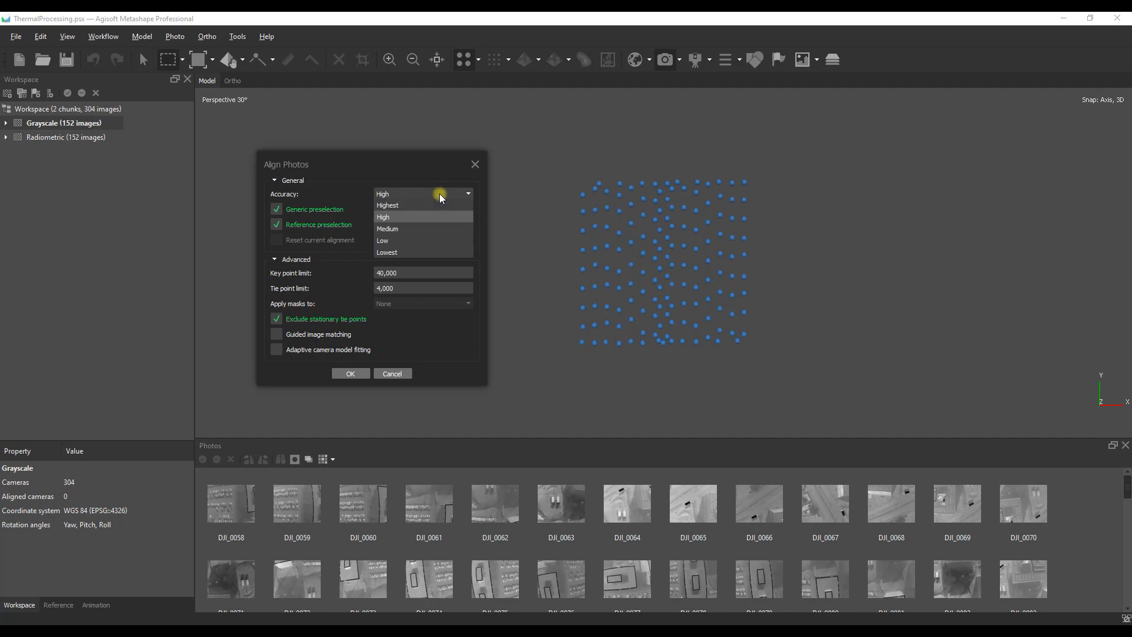
pyautogui.click(403, 204)
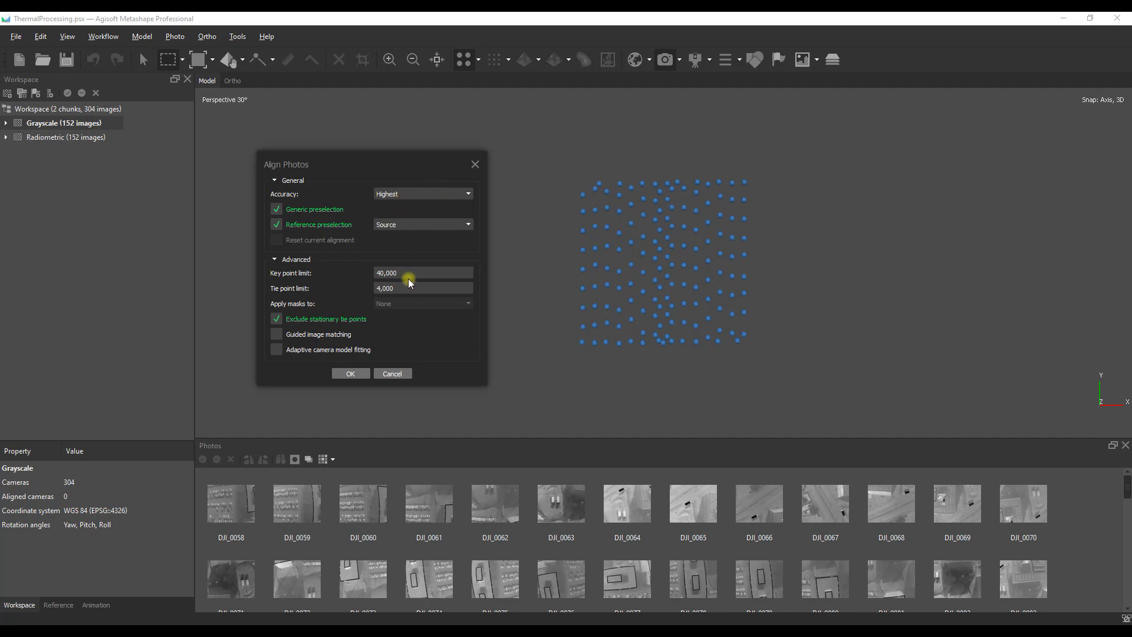
pyautogui.moveTo(405, 272); pyautogui.dragTo(357, 276)
pyautogui.write('100,000')
pyautogui.moveTo(416, 288); pyautogui.dragTo(353, 287)
pyautogui.write('25000')
pyautogui.click(347, 374)
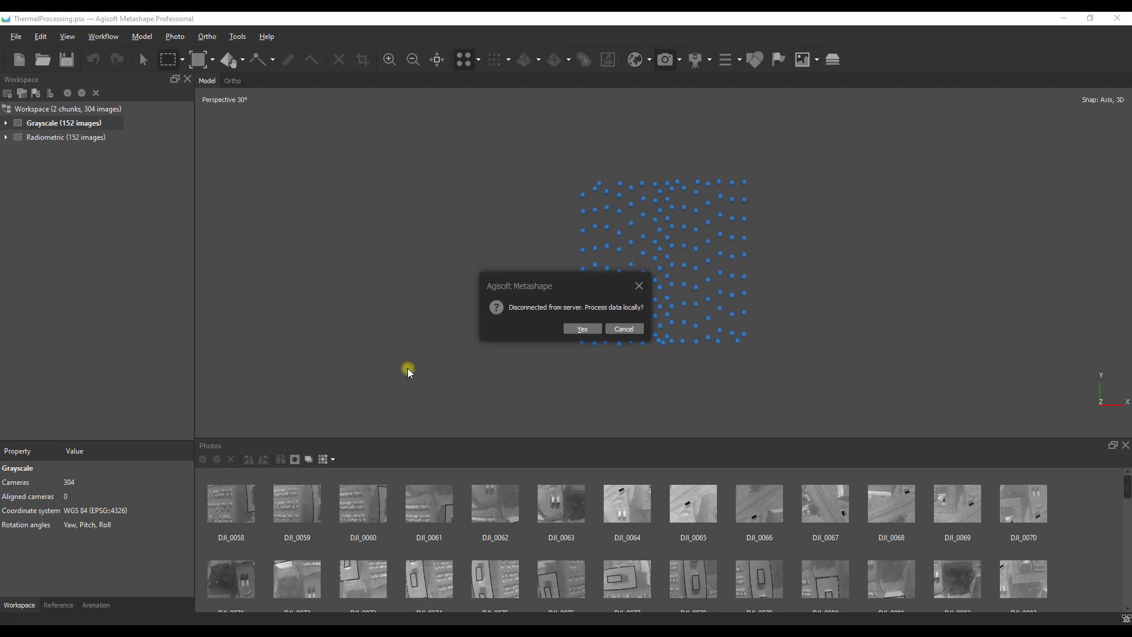
pyautogui.click(574, 332)
pyautogui.click(477, 332)
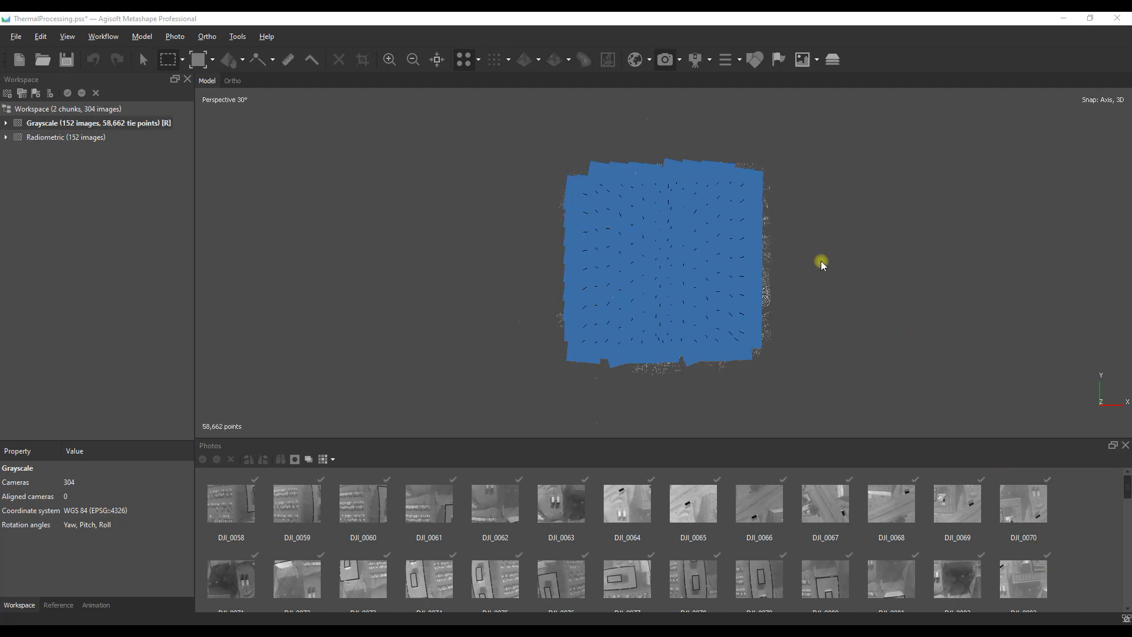
# Step: Hide the cameras and delete the stray tie points far below the Grayscale cloud in side view
pyautogui.click(665, 59)
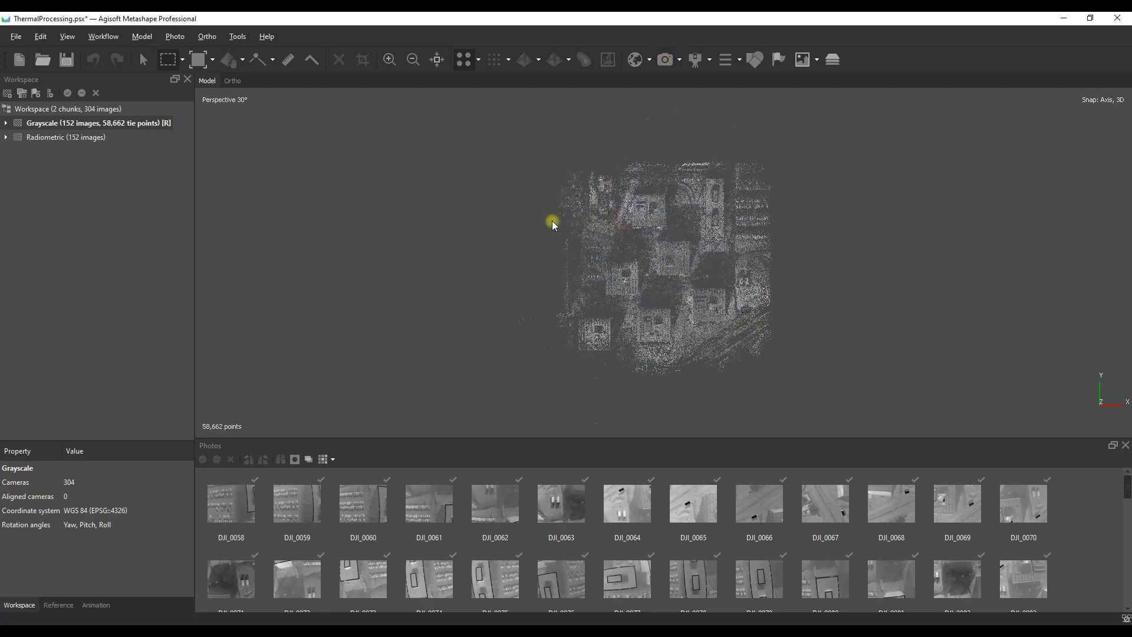
pyautogui.moveTo(695, 365); pyautogui.dragTo(702, 186)
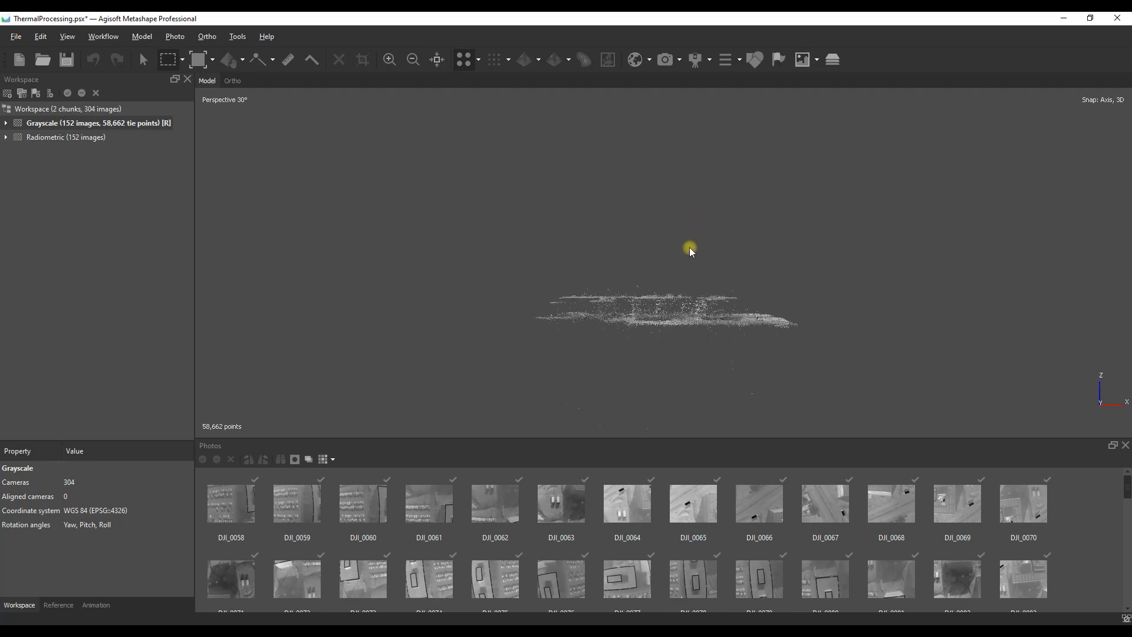
pyautogui.scroll(-5, 661, 330)
pyautogui.scroll(-3, 661, 328)
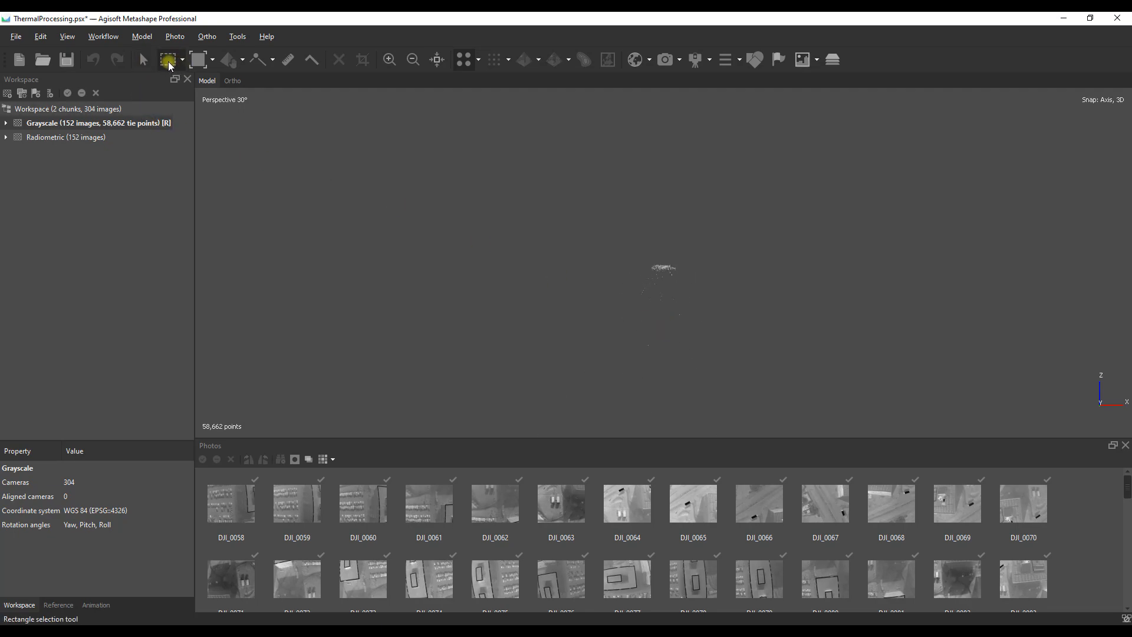
pyautogui.moveTo(561, 416); pyautogui.dragTo(809, 277)
pyautogui.press('Delete')
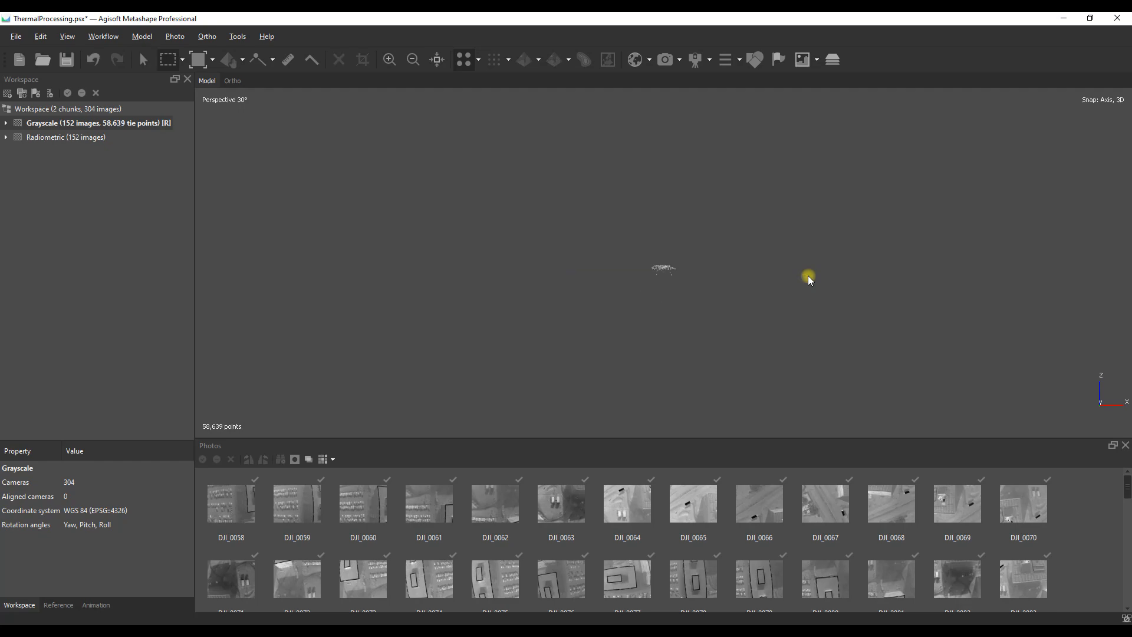
pyautogui.moveTo(557, 421); pyautogui.dragTo(746, 271)
pyautogui.press('Delete')
# Step: Delete the remaining outlier tie points just above and below the Grayscale cloud
pyautogui.moveTo(600, 198); pyautogui.dragTo(763, 262)
pyautogui.scroll(2, 663, 285)
pyautogui.moveTo(559, 377); pyautogui.dragTo(880, 285)
pyautogui.press('Delete')
pyautogui.scroll(2, 695, 312)
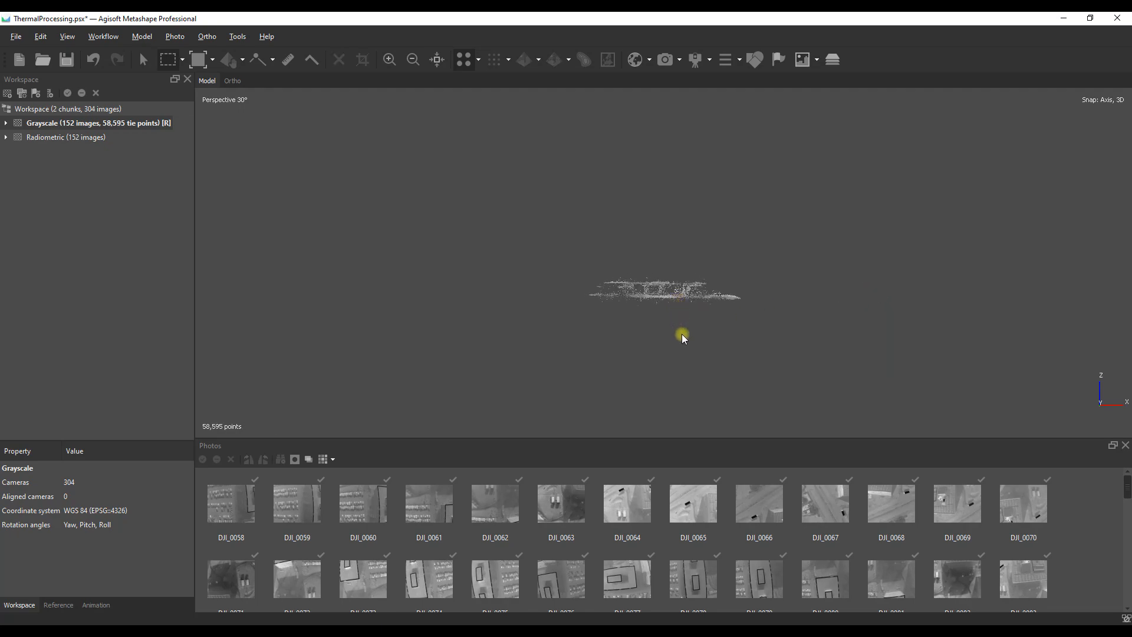
pyautogui.moveTo(522, 401); pyautogui.dragTo(867, 299)
pyautogui.press('Delete')
pyautogui.moveTo(566, 204); pyautogui.dragTo(841, 278)
pyautogui.press('Delete')
# Step: Use Gradual Selection by reconstruction uncertainty at level 10 and delete the selected tie points
pyautogui.moveTo(692, 228); pyautogui.dragTo(707, 322)
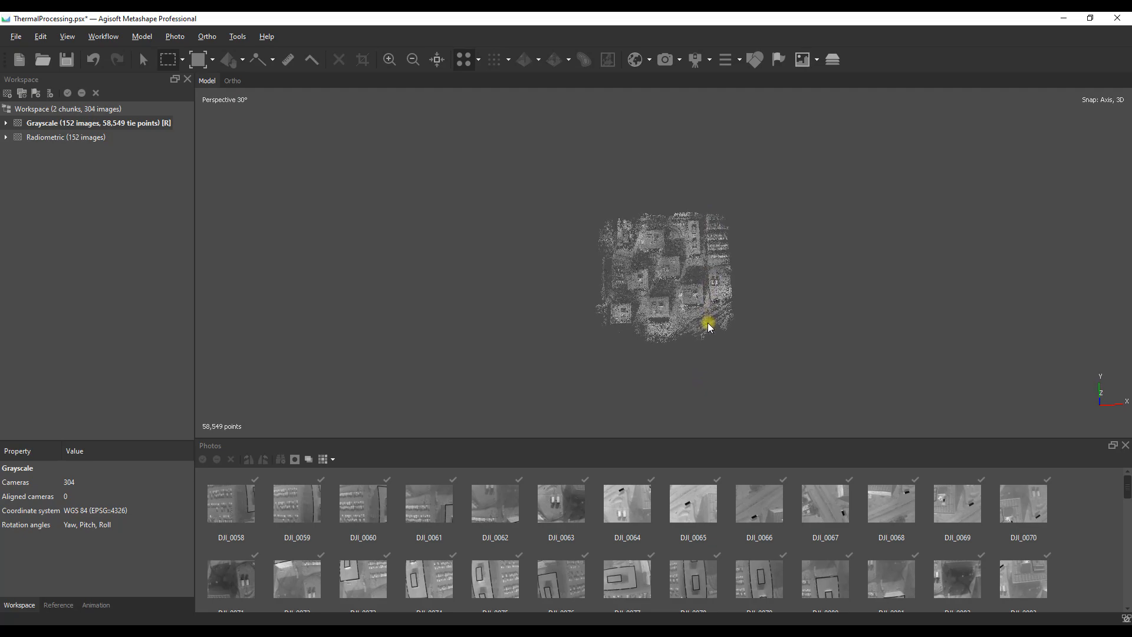
pyautogui.click(141, 36)
pyautogui.click(154, 131)
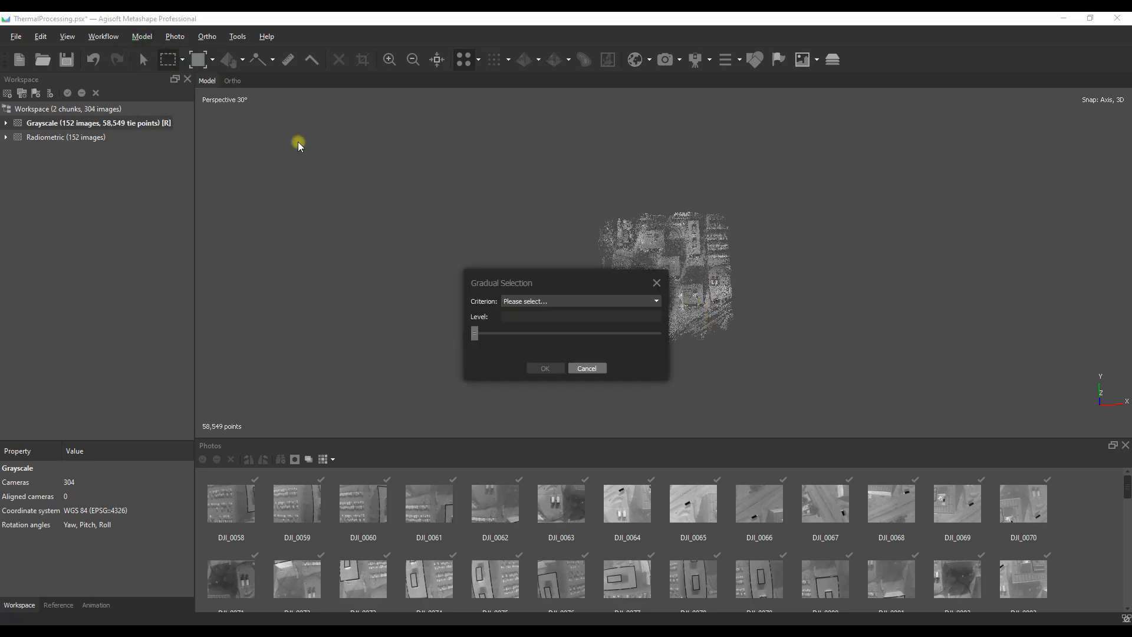
pyautogui.click(541, 307)
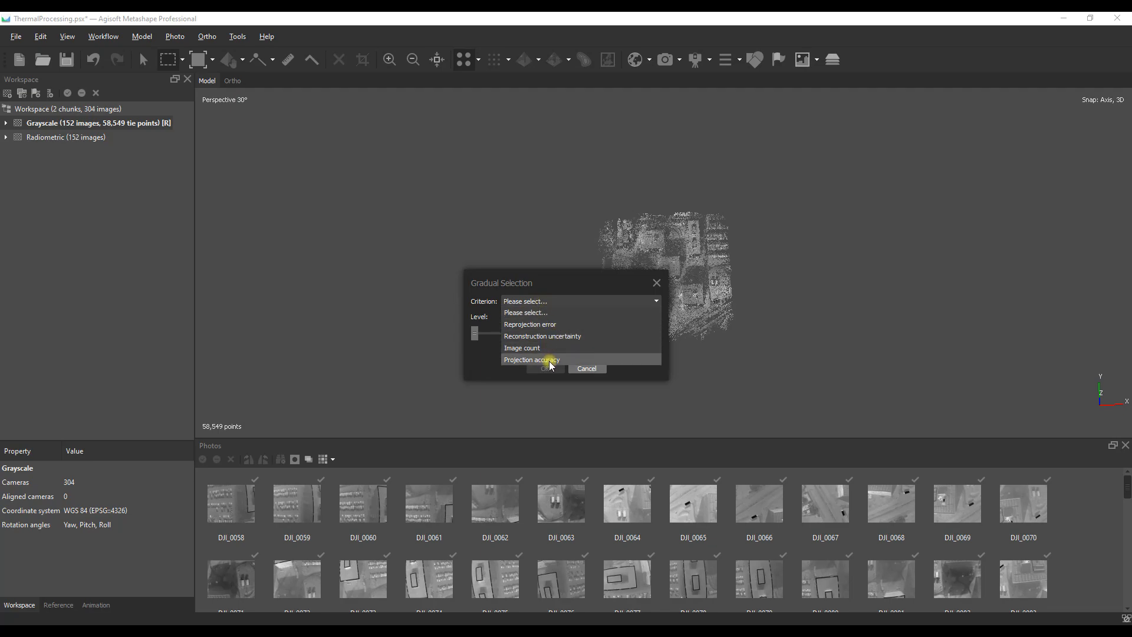
pyautogui.click(563, 338)
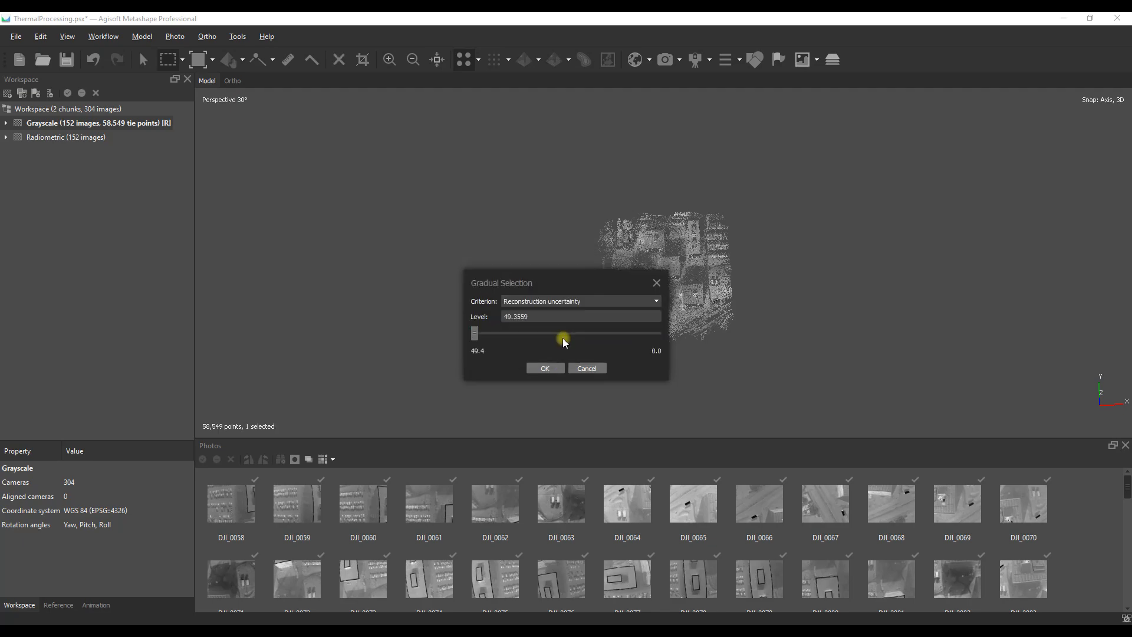
pyautogui.moveTo(574, 271); pyautogui.dragTo(382, 248)
pyautogui.write('10')
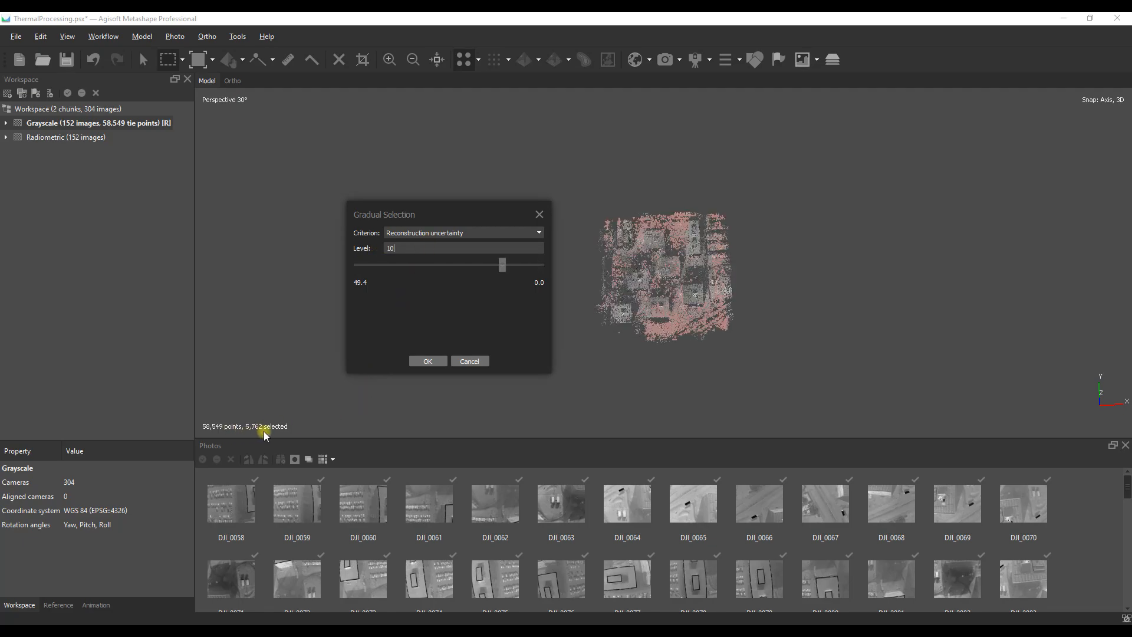
pyautogui.click(428, 361)
pyautogui.press('Delete')
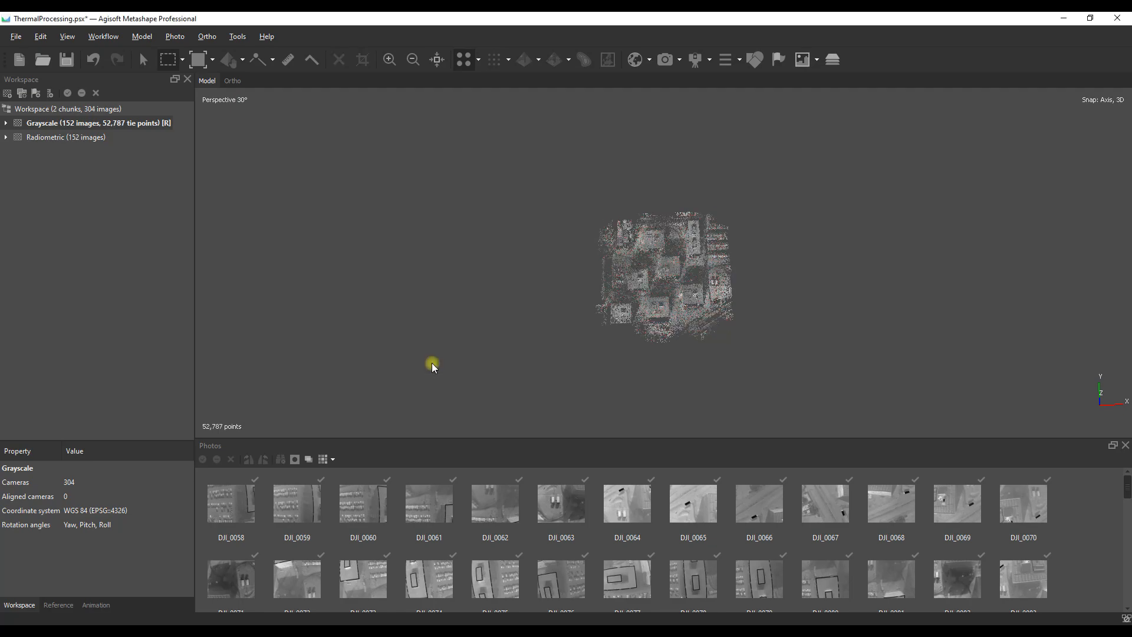
# Step: Optimize the camera alignment locally, fitting f, cx, cy, k1, k2, k3, p1 and p2
pyautogui.click(58, 604)
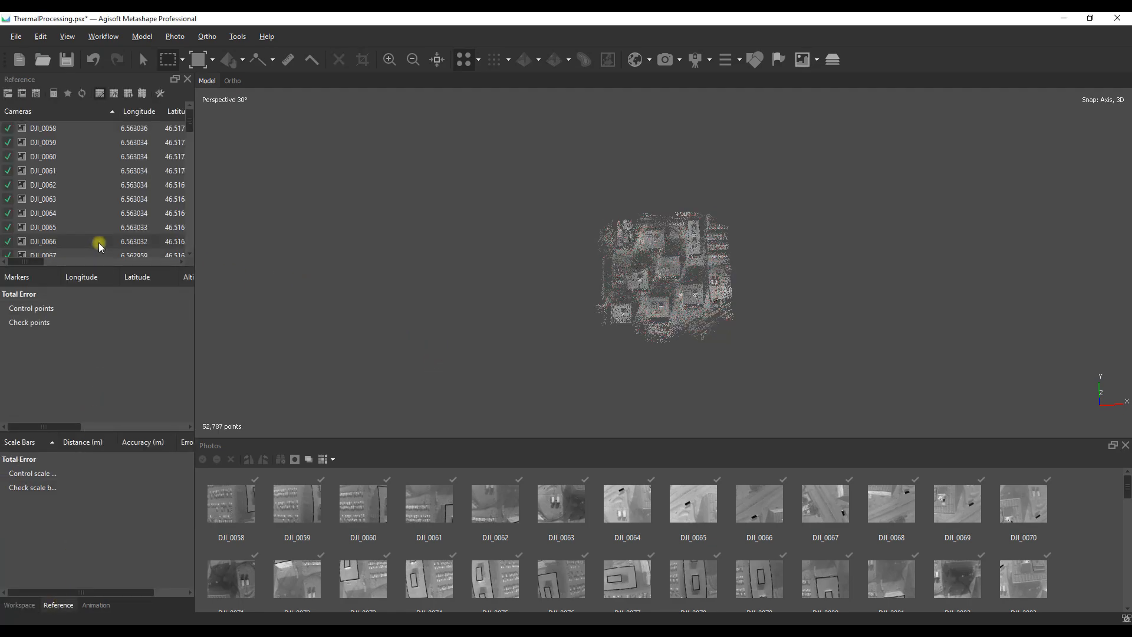
pyautogui.click(66, 94)
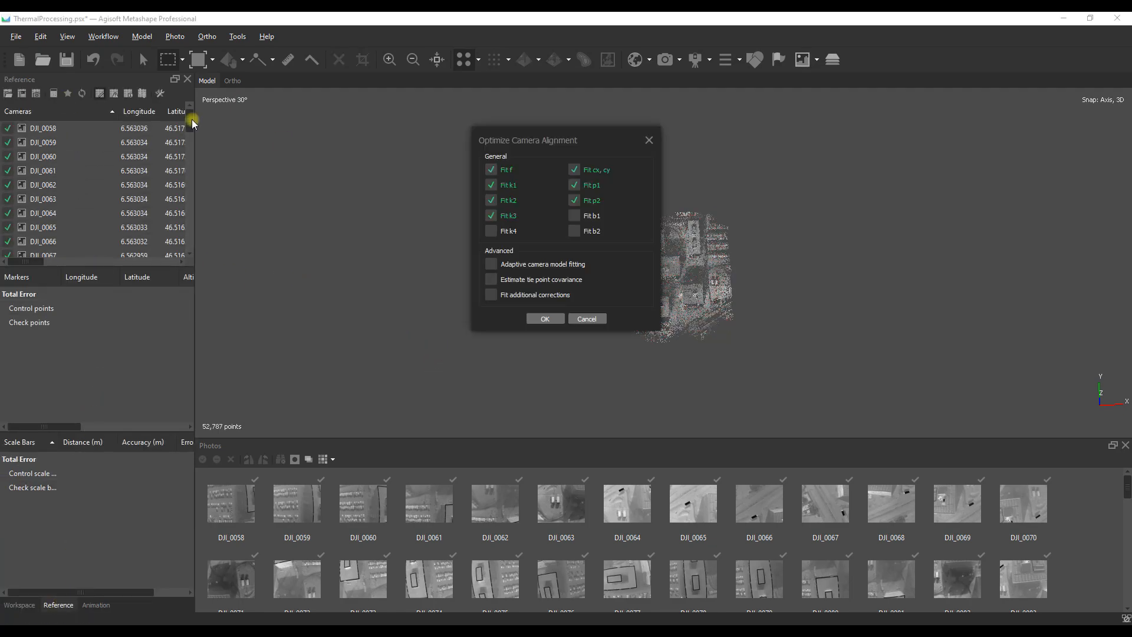
pyautogui.click(546, 319)
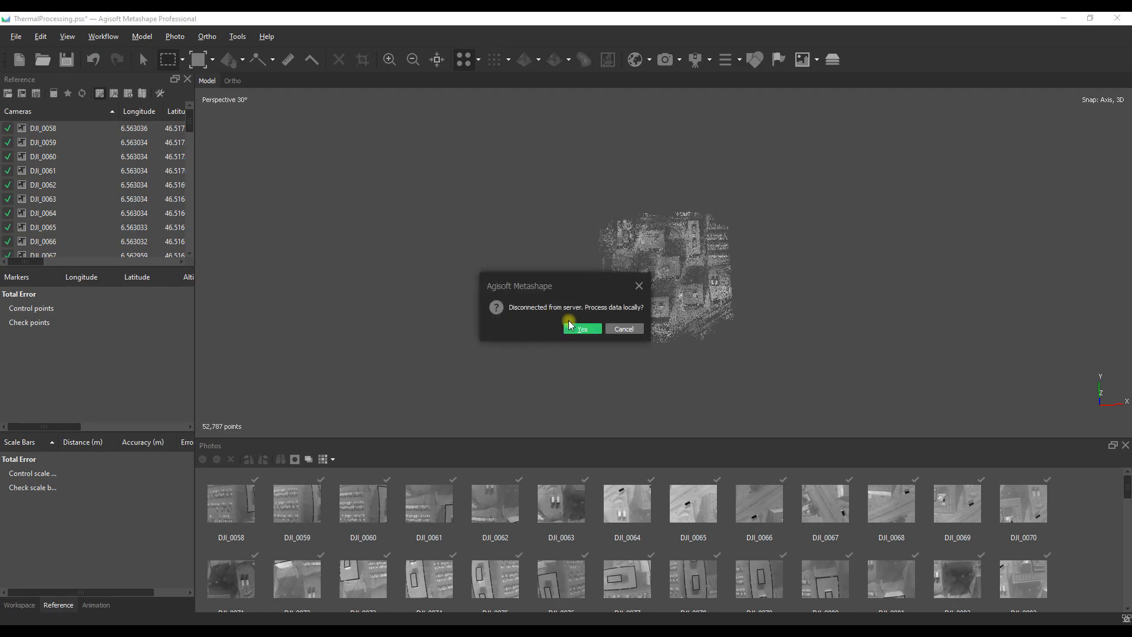
pyautogui.click(569, 323)
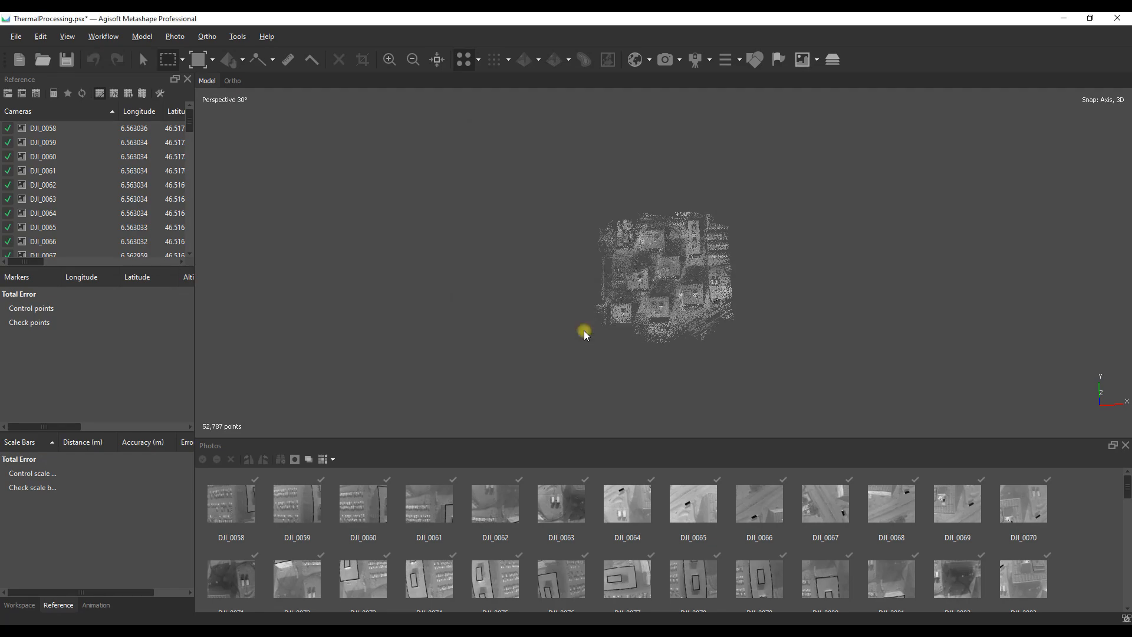
# Step: Use Gradual Selection by reprojection error at level 0.5 and delete the selected tie points
pyautogui.click(142, 37)
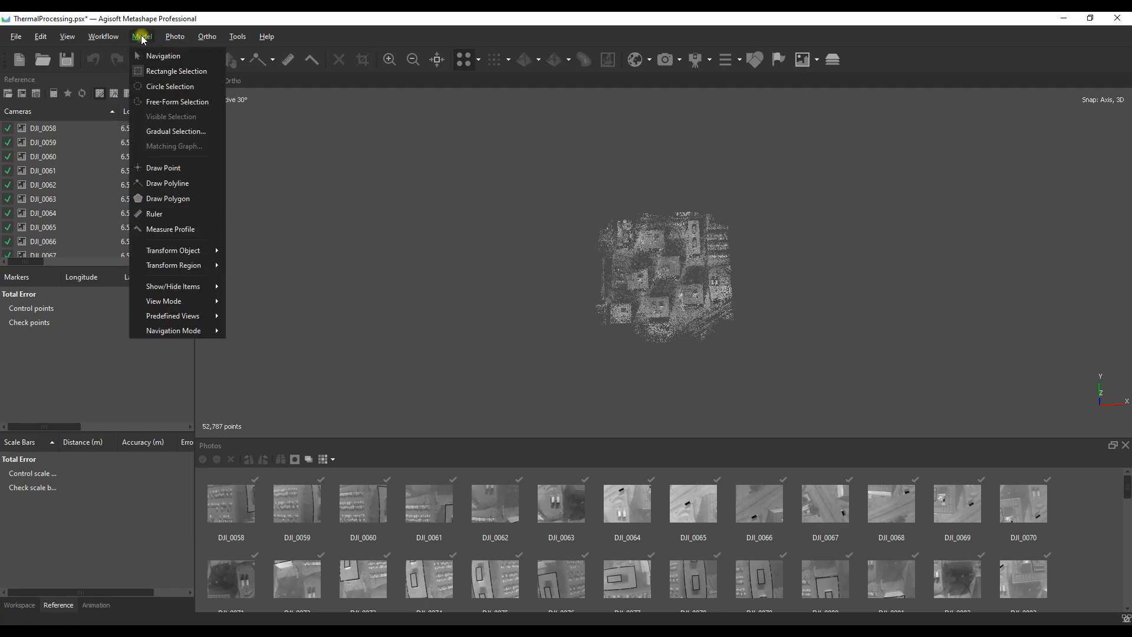
pyautogui.click(161, 130)
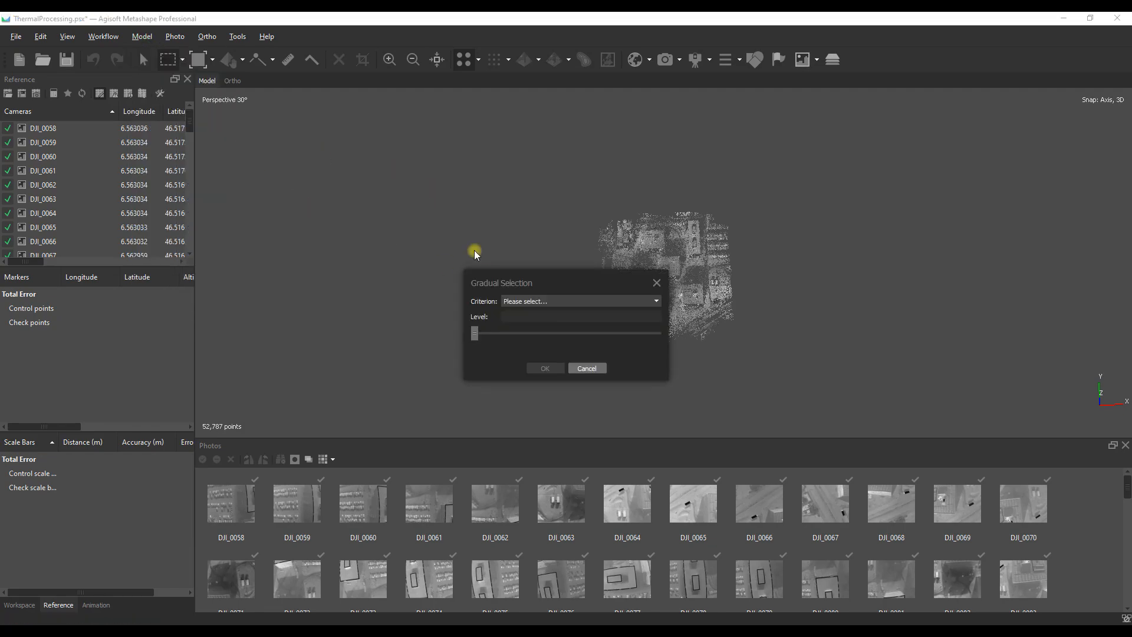
pyautogui.click(529, 301)
pyautogui.click(530, 324)
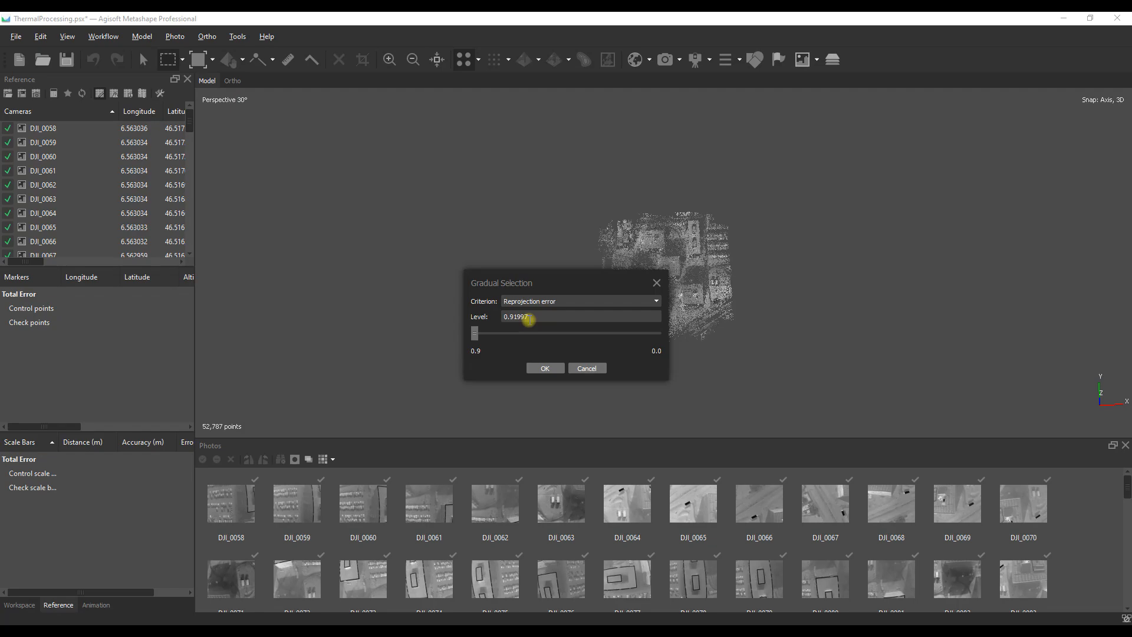
pyautogui.write('0.0')
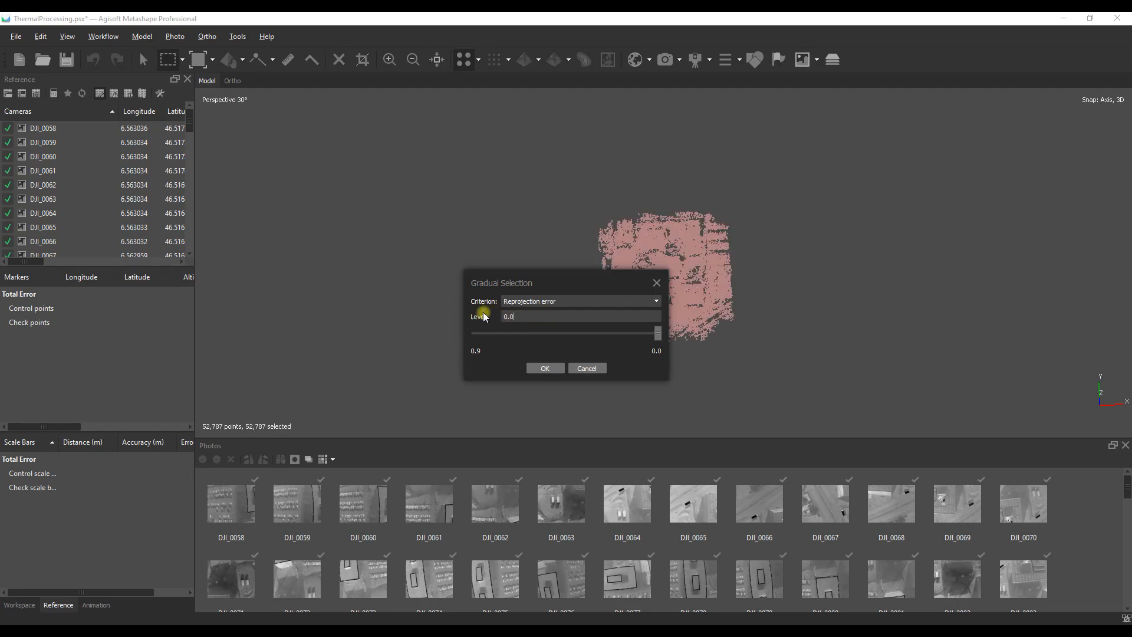
pyautogui.write('5')
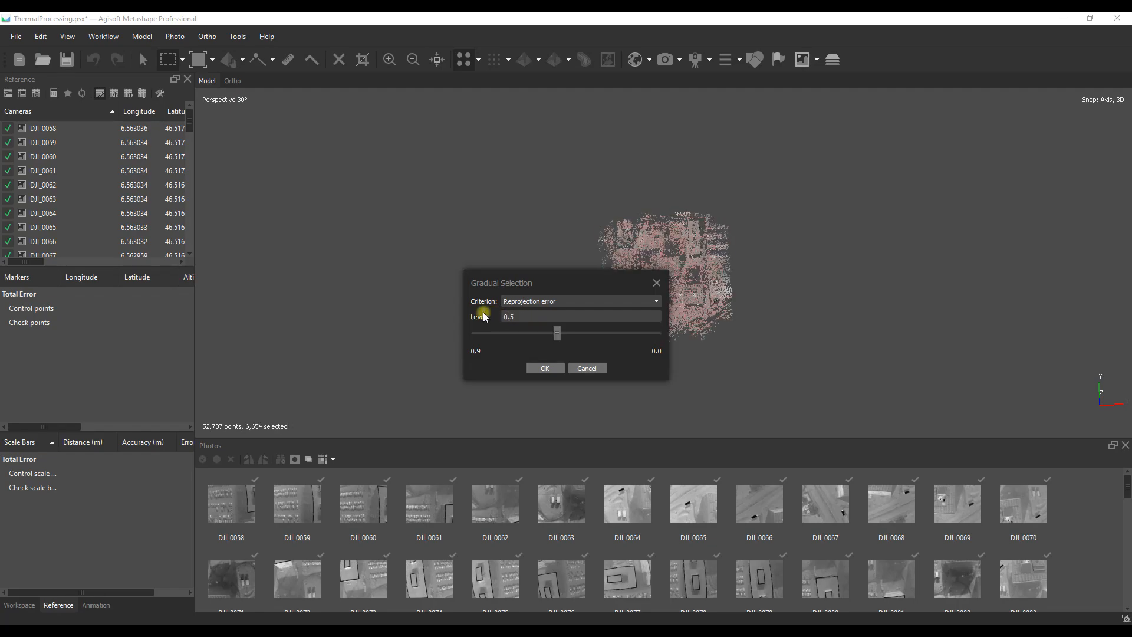
pyautogui.click(538, 368)
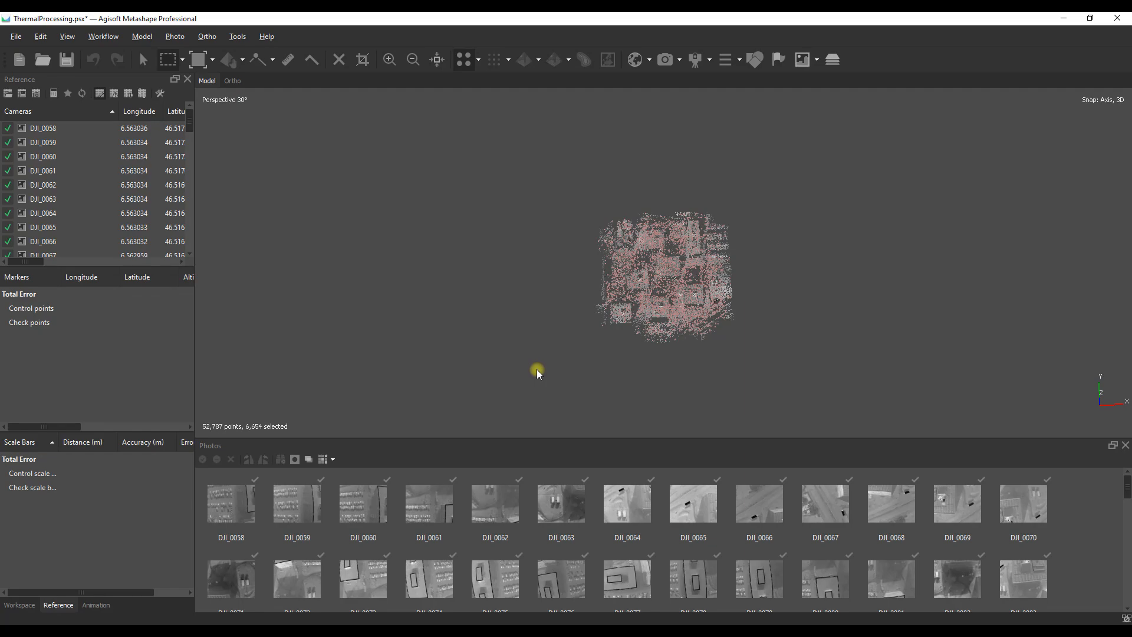
pyautogui.press('Delete')
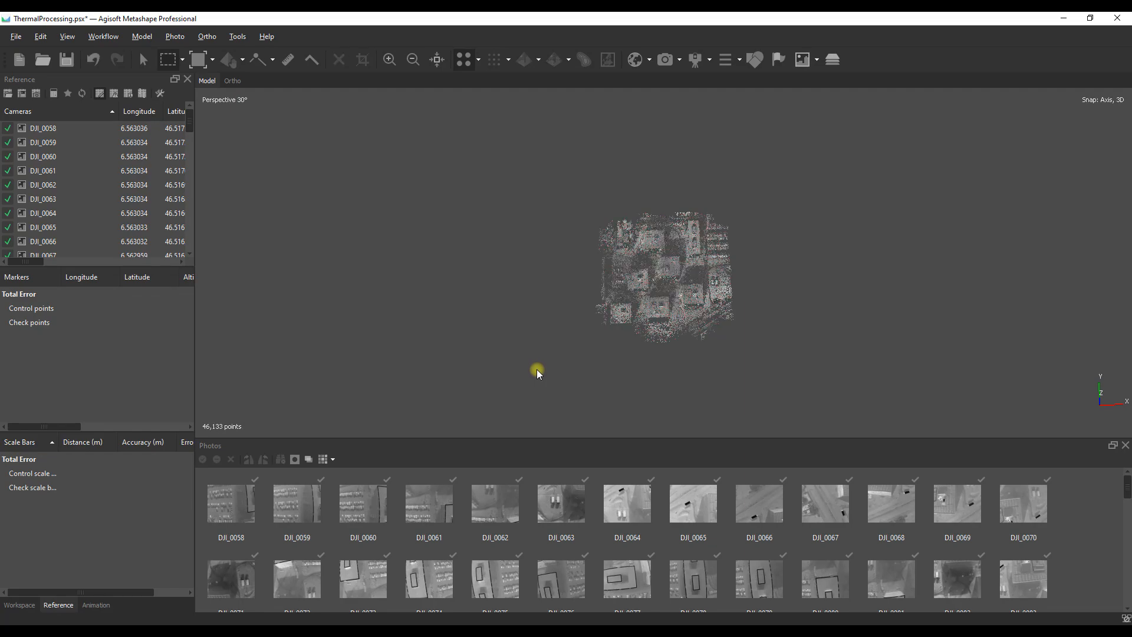
# Step: Optimize the camera alignment locally once more with the same parameters and save the project
pyautogui.click(66, 93)
pyautogui.click(545, 319)
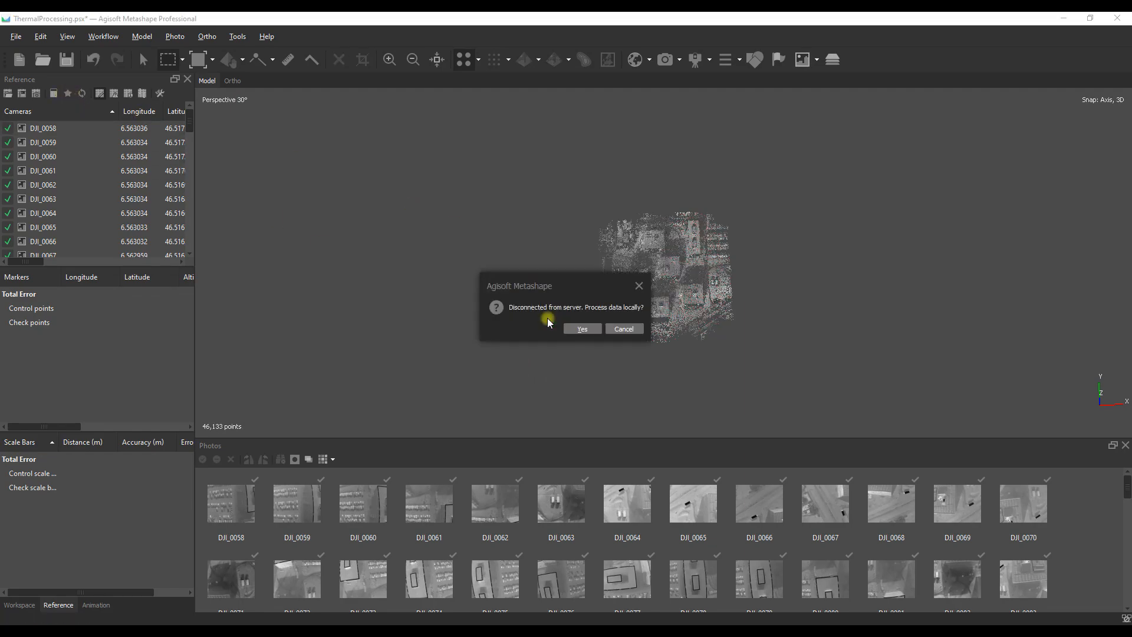
pyautogui.click(583, 326)
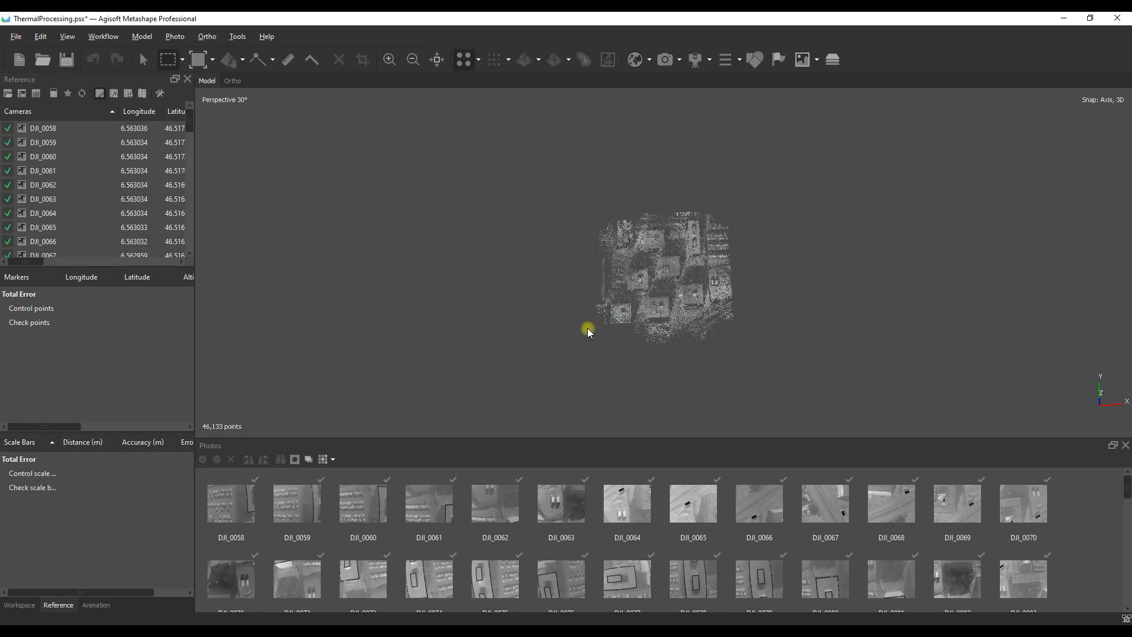
pyautogui.click(68, 61)
# Step: Build a DEM in geographic WGS 84 from depth maps at High quality with interpolation enabled, processing locally
pyautogui.click(102, 37)
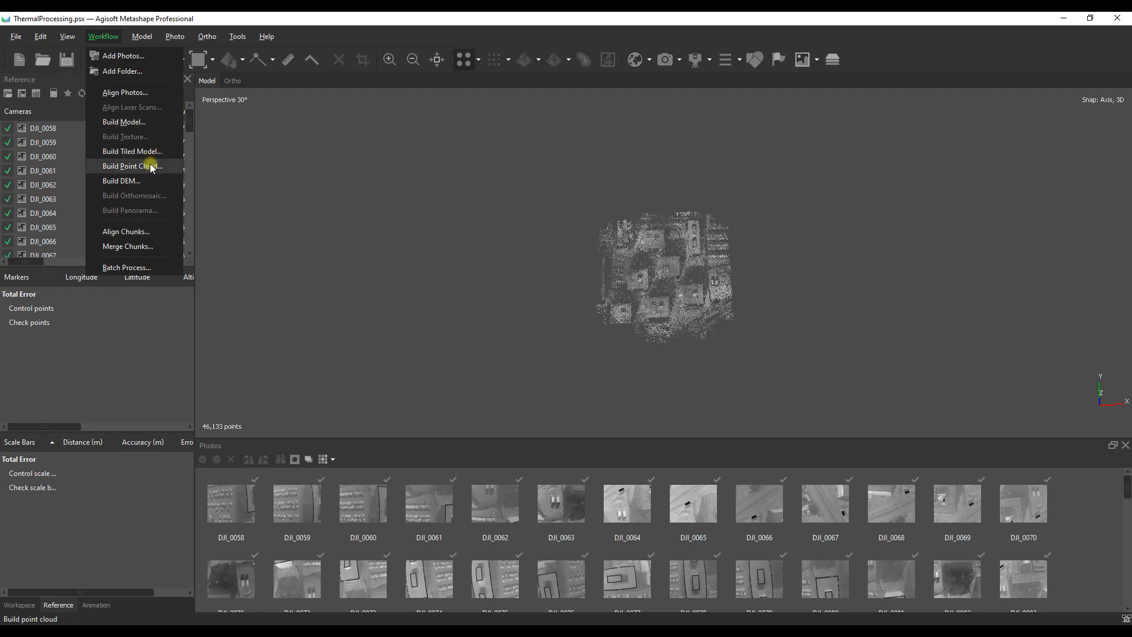
pyautogui.click(141, 181)
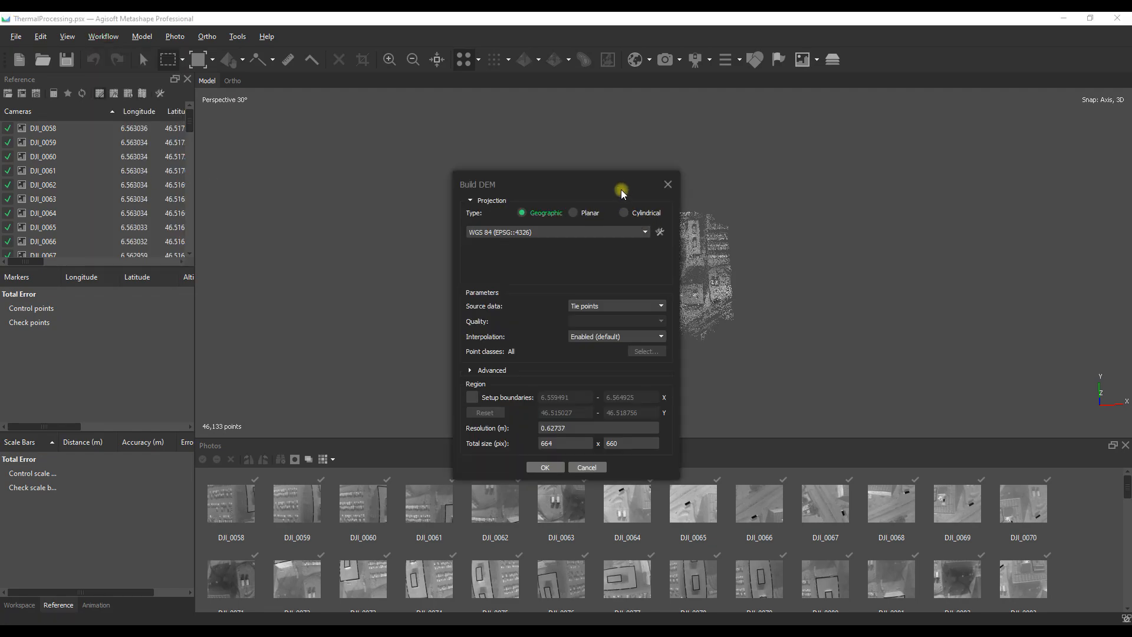
pyautogui.moveTo(608, 173); pyautogui.dragTo(560, 121)
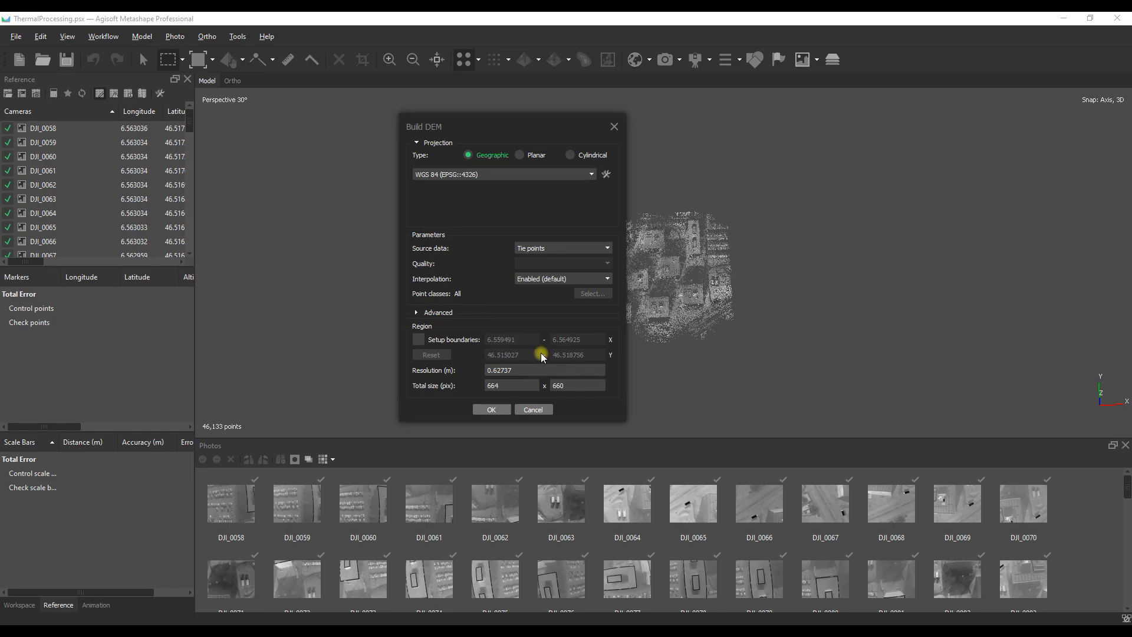
pyautogui.click(574, 249)
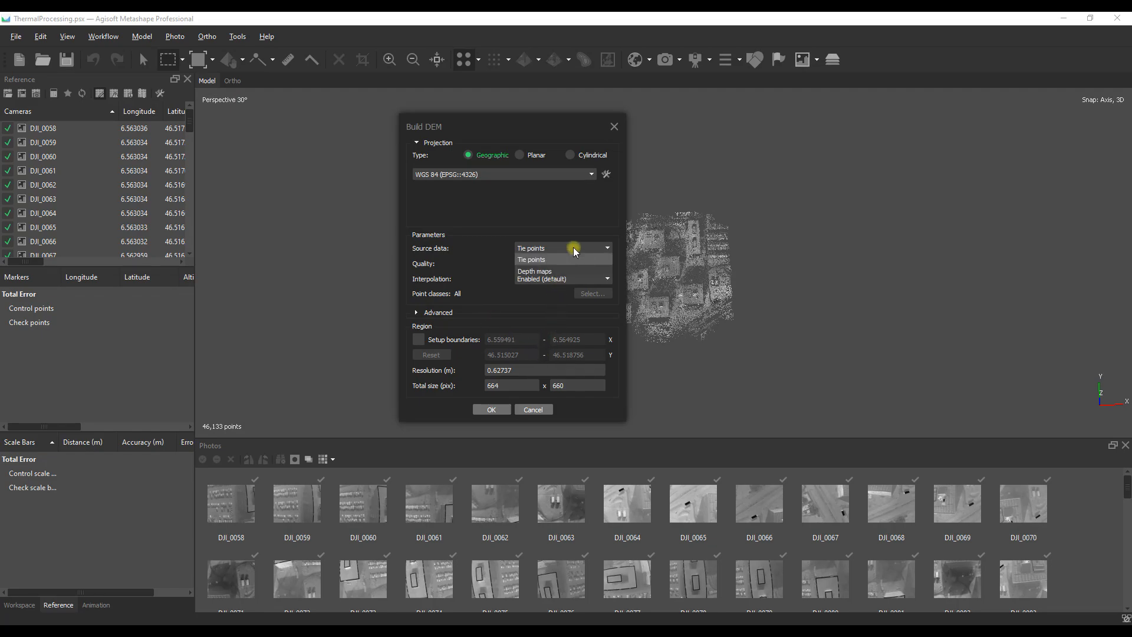
pyautogui.click(535, 271)
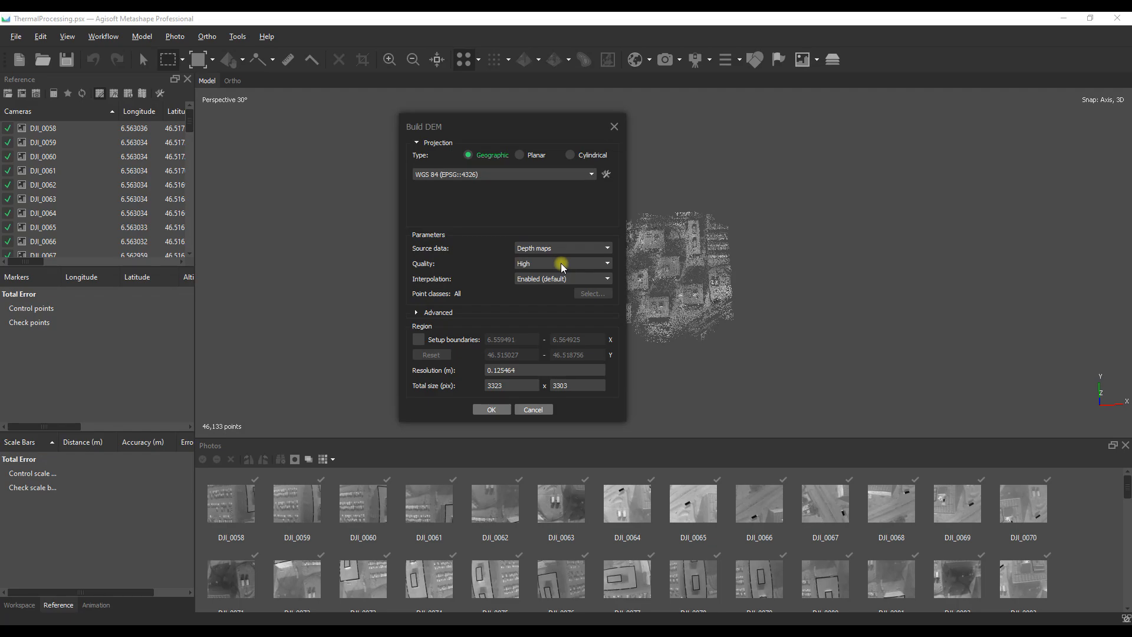
pyautogui.click(491, 409)
pyautogui.click(581, 328)
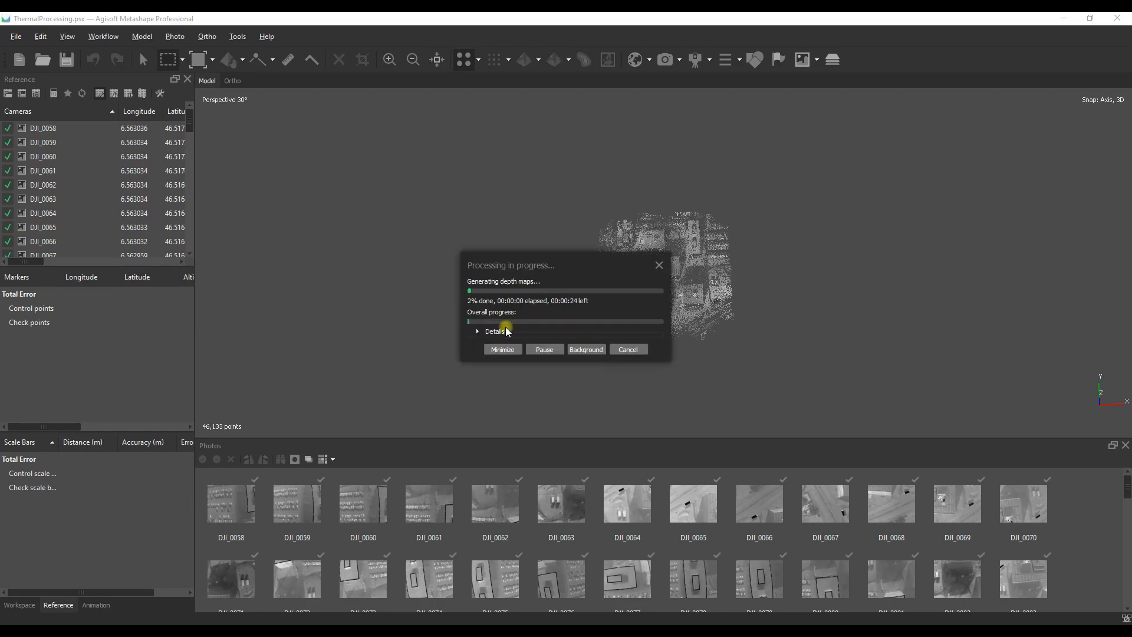
pyautogui.click(478, 332)
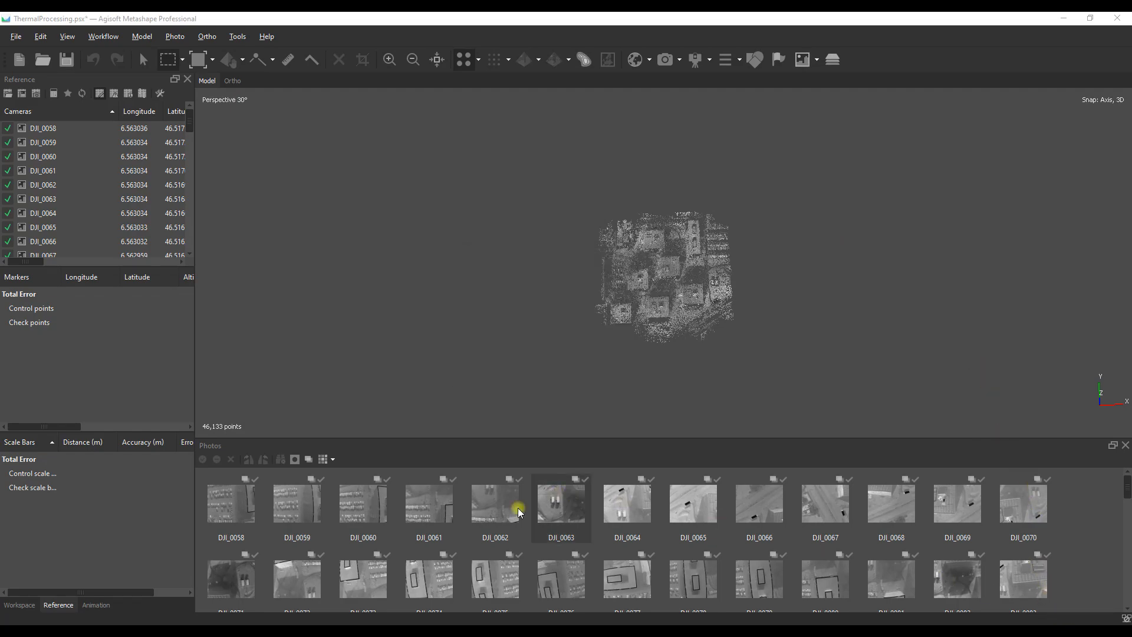
# Step: Expand the Grayscale chunk in the workspace, collapse its image list and open the DEM
pyautogui.click(20, 605)
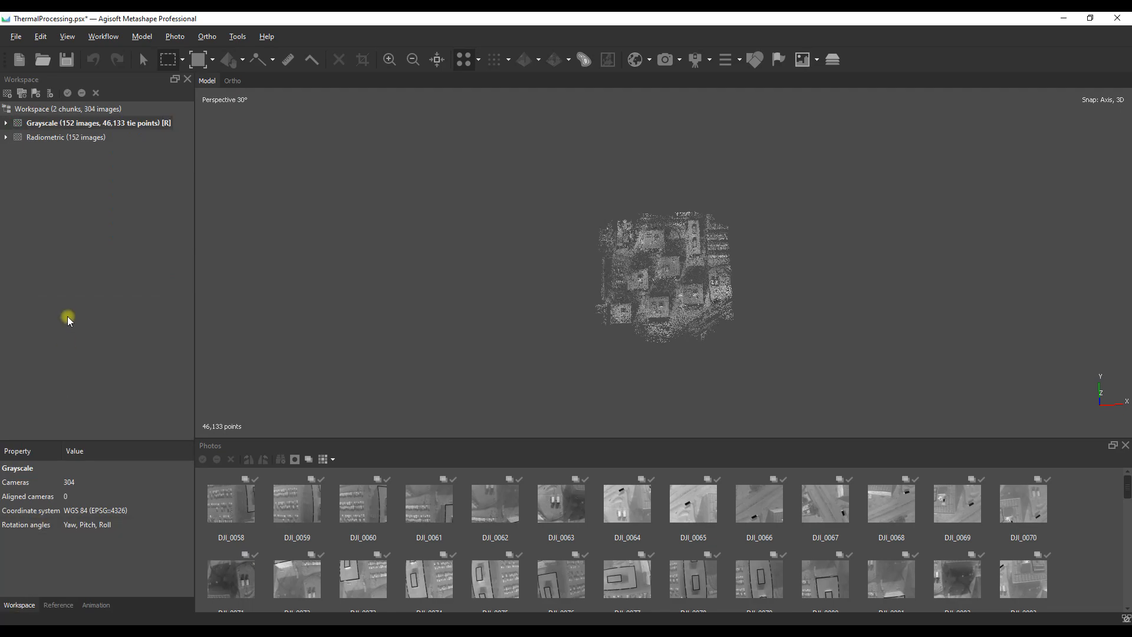
pyautogui.click(6, 123)
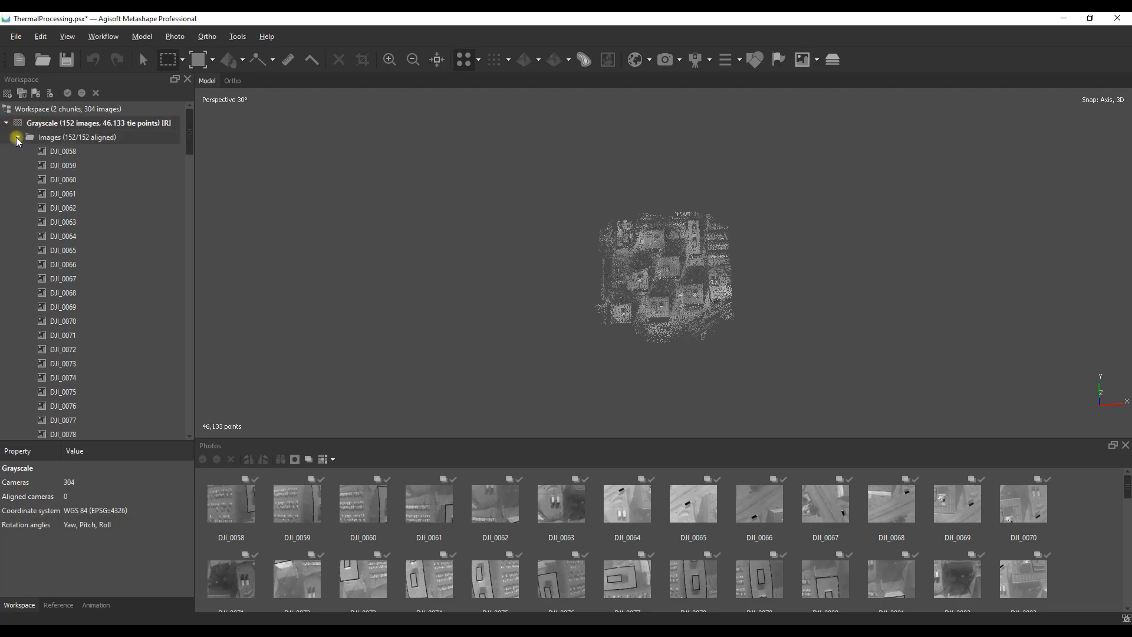
pyautogui.click(18, 137)
pyautogui.doubleClick(47, 194)
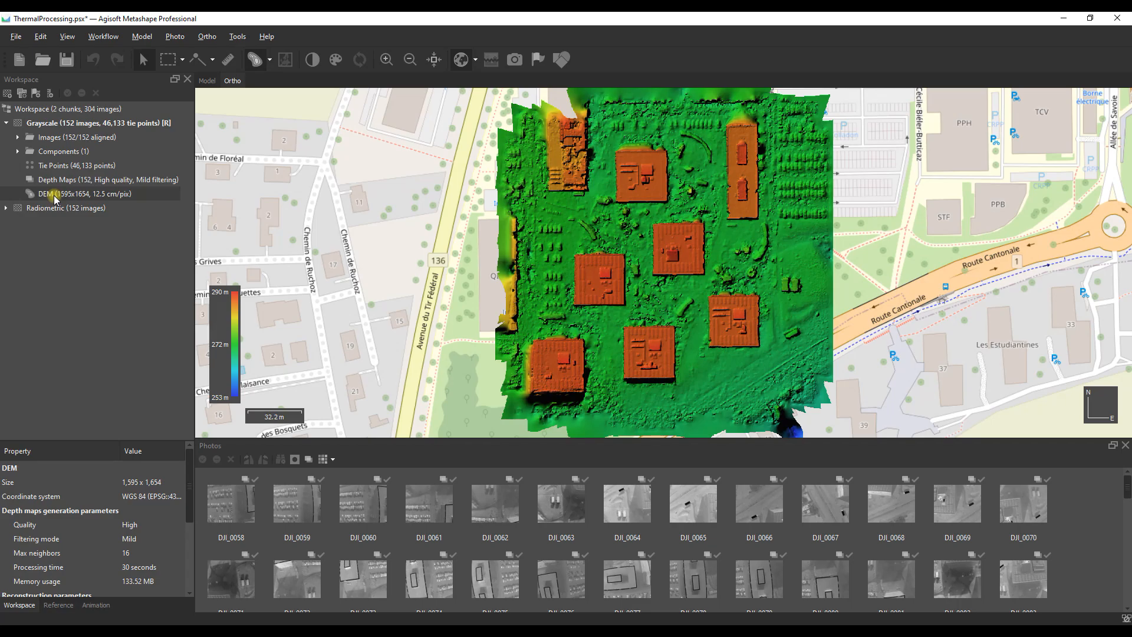
# Step: Build an orthomosaic on the DEM surface with Mosaic blending and hole filling enabled, processing locally
pyautogui.click(109, 37)
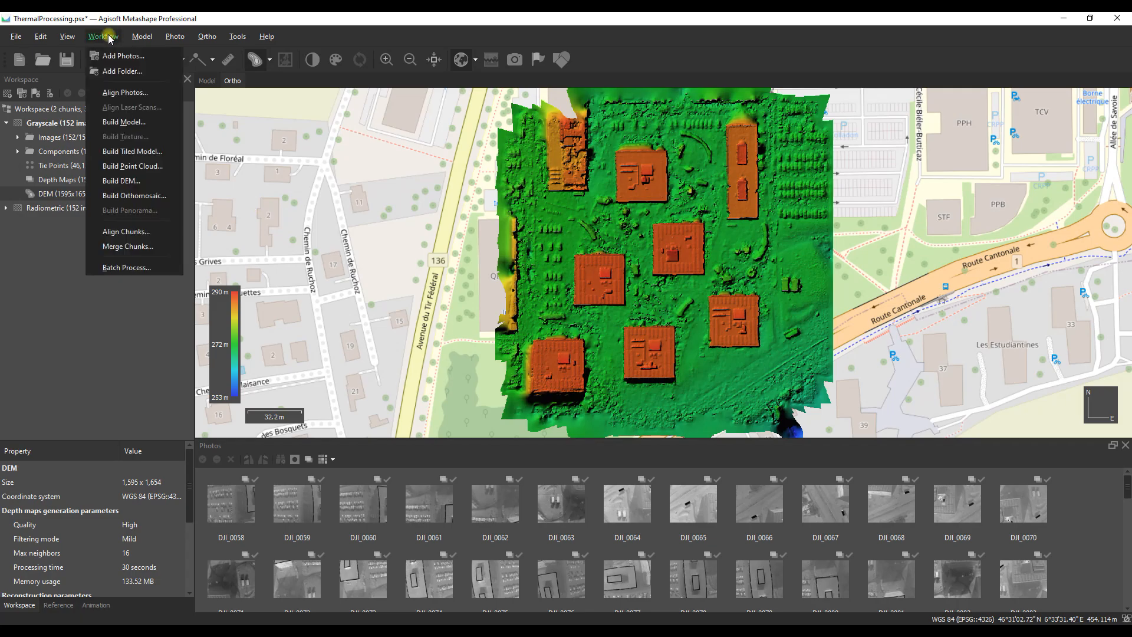
pyautogui.click(127, 195)
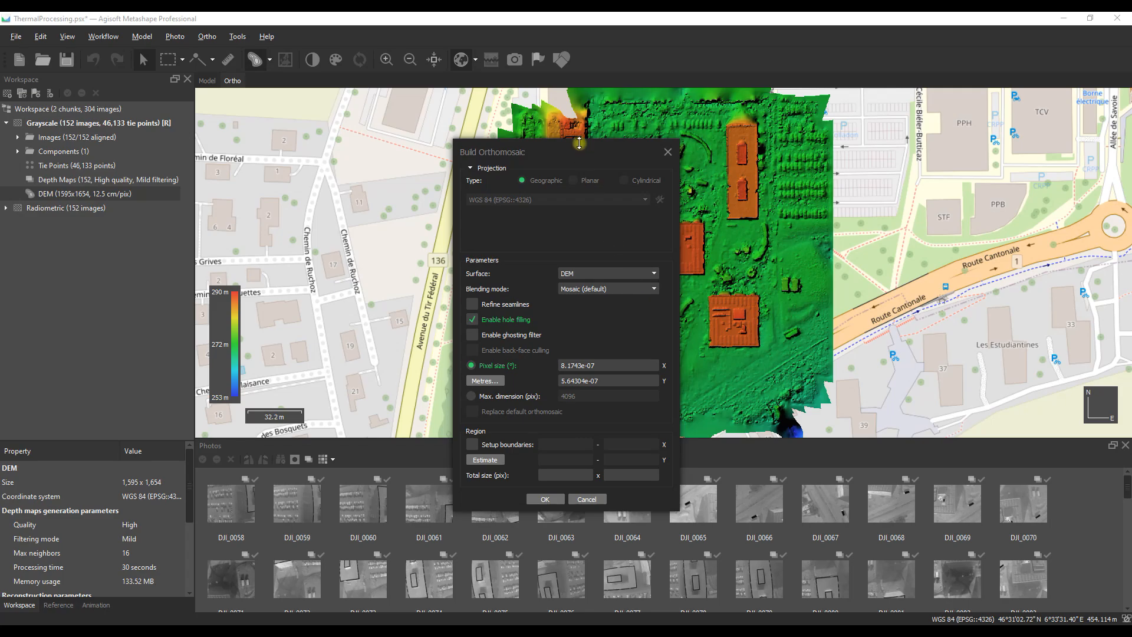
pyautogui.moveTo(574, 147); pyautogui.dragTo(558, 101)
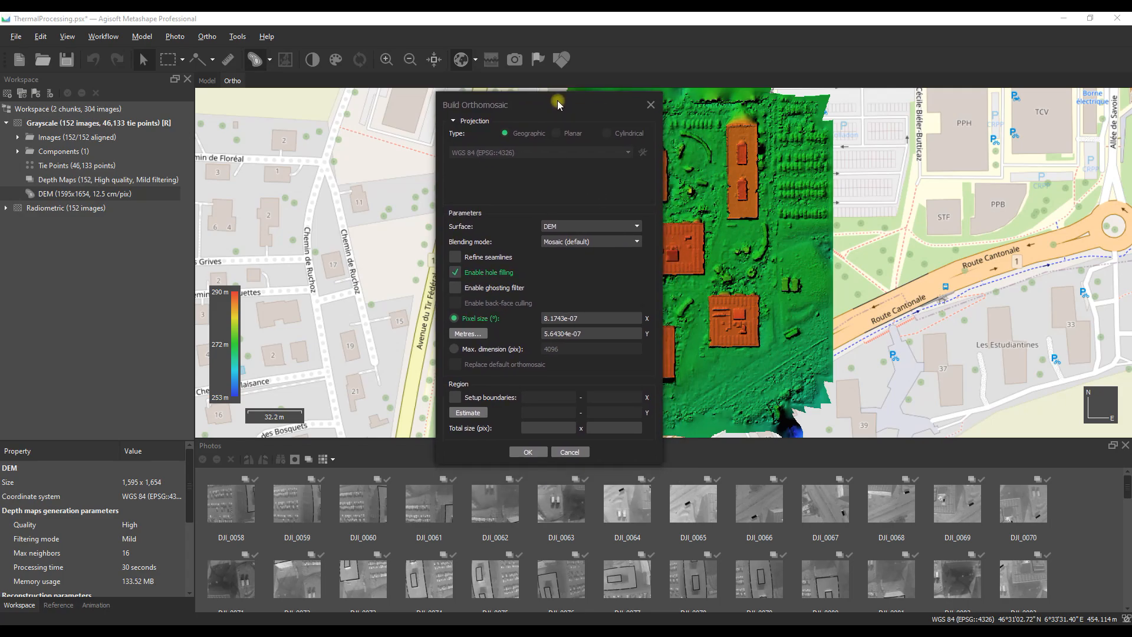
pyautogui.click(637, 242)
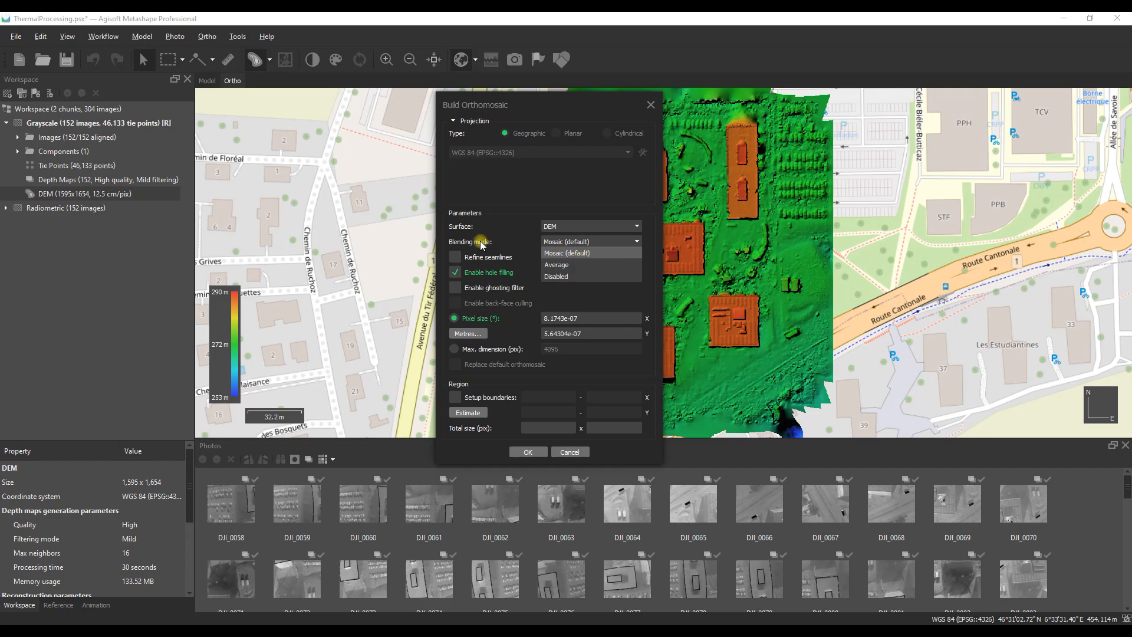
pyautogui.click(580, 254)
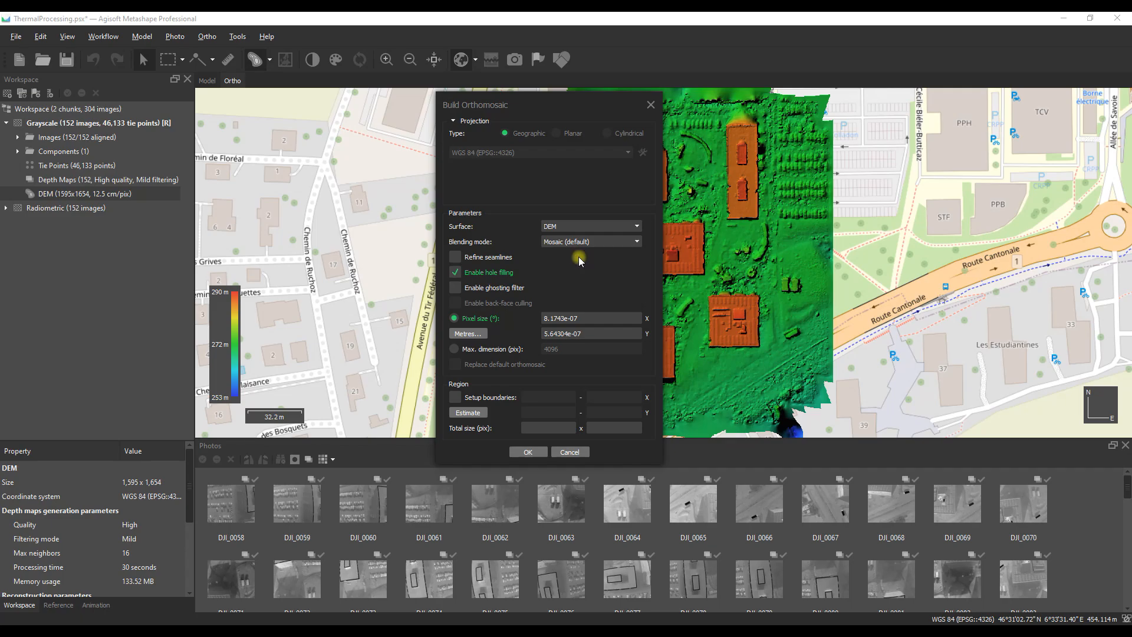
pyautogui.click(526, 452)
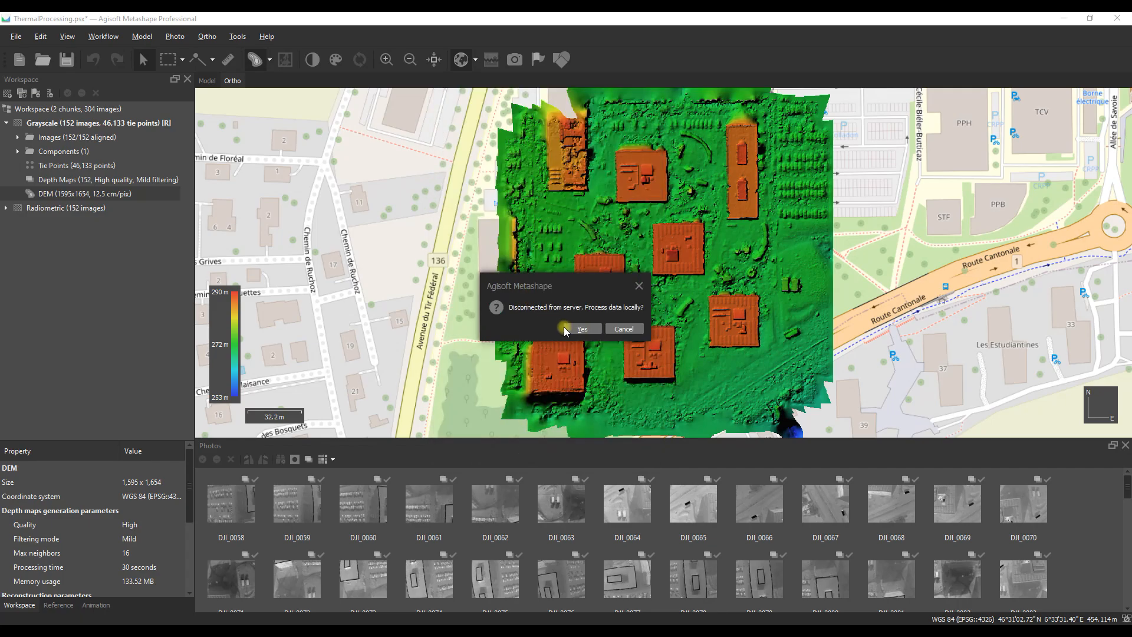
pyautogui.click(587, 328)
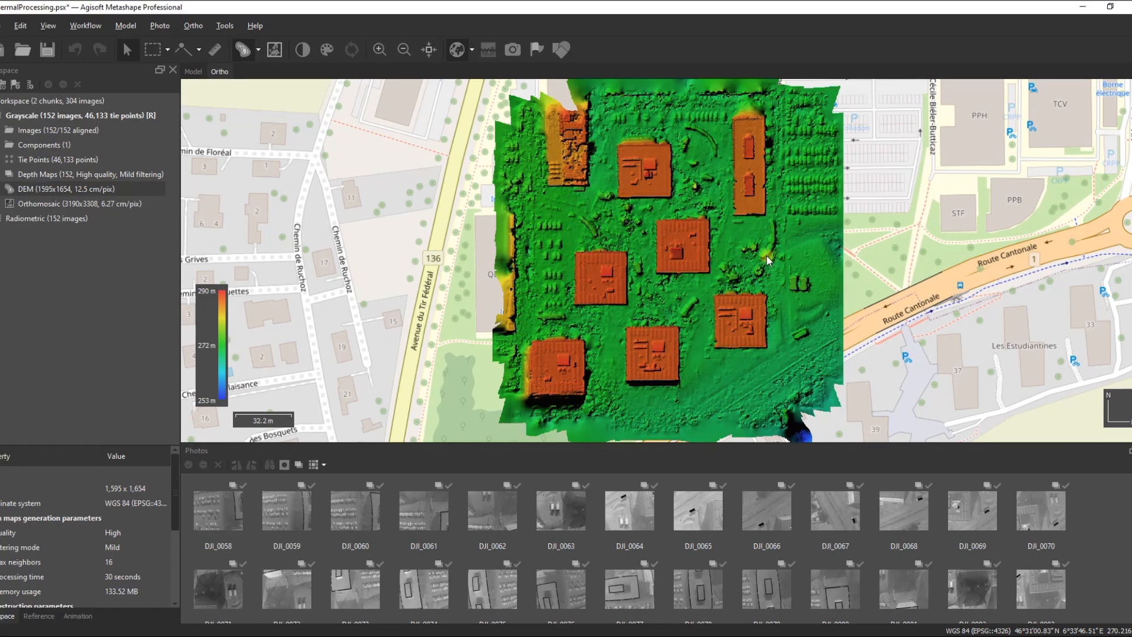
# Step: Open the Grayscale chunk's orthomosaic and turn off the basemap behind it
pyautogui.doubleClick(62, 204)
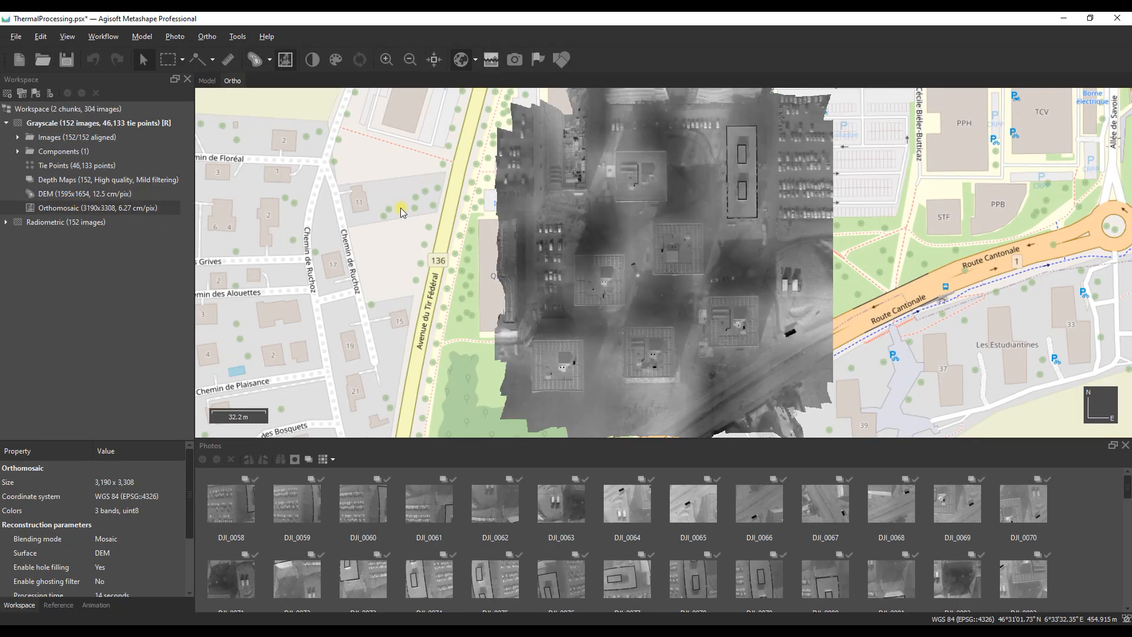
pyautogui.click(461, 59)
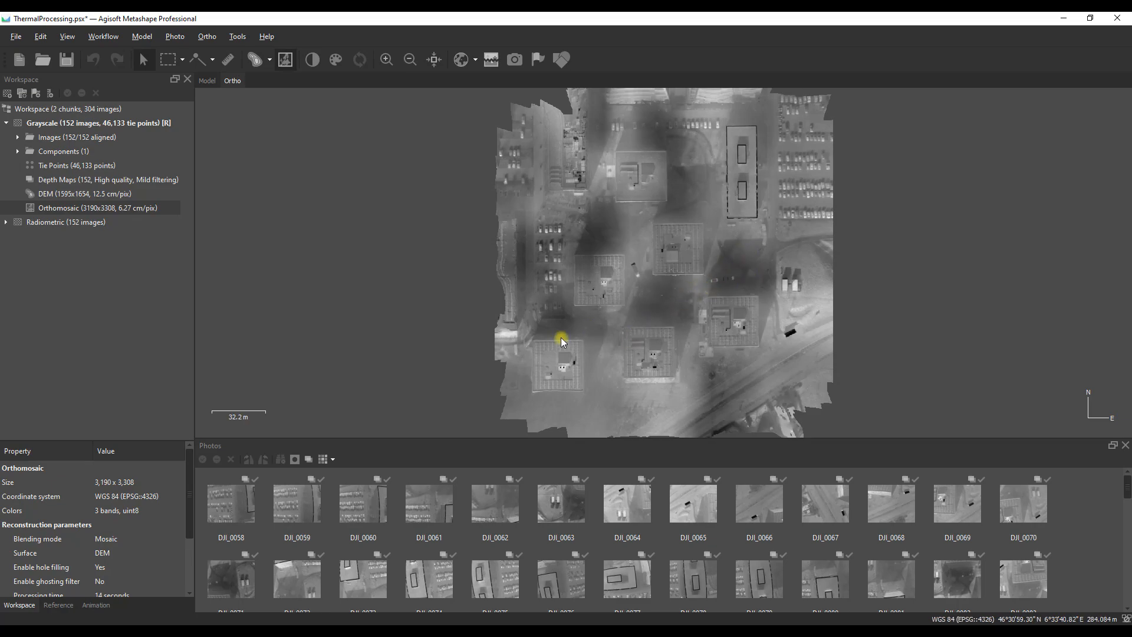
# Step: Examine the grayscale orthomosaic up close around the parked cars, rooftops and shaded ground between buildings
pyautogui.scroll(5, 798, 214)
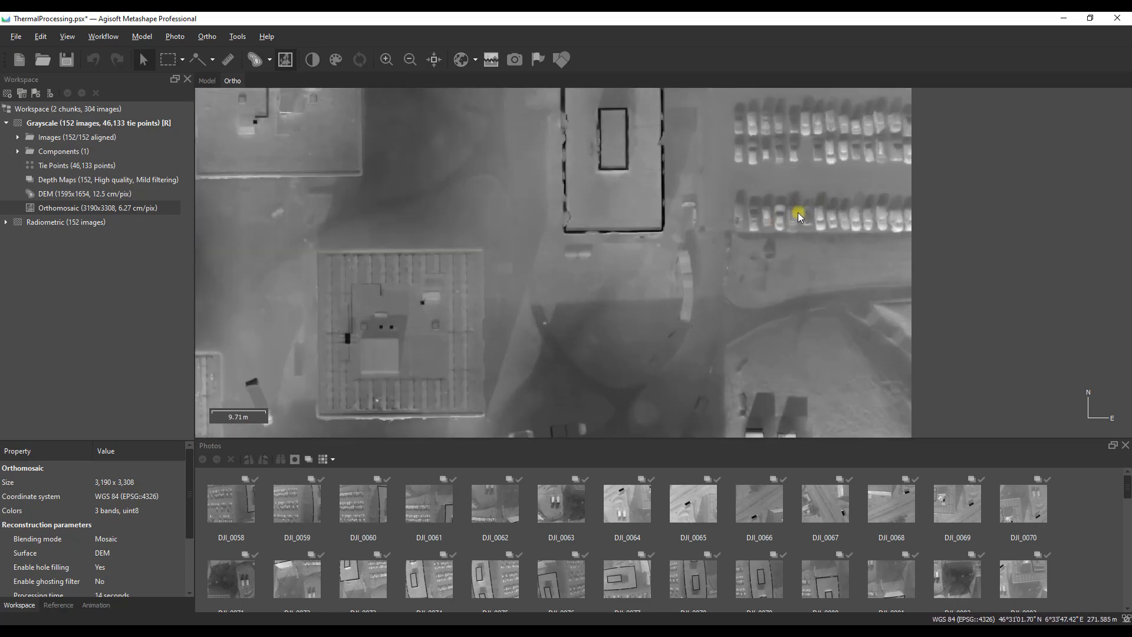
pyautogui.scroll(4, 799, 215)
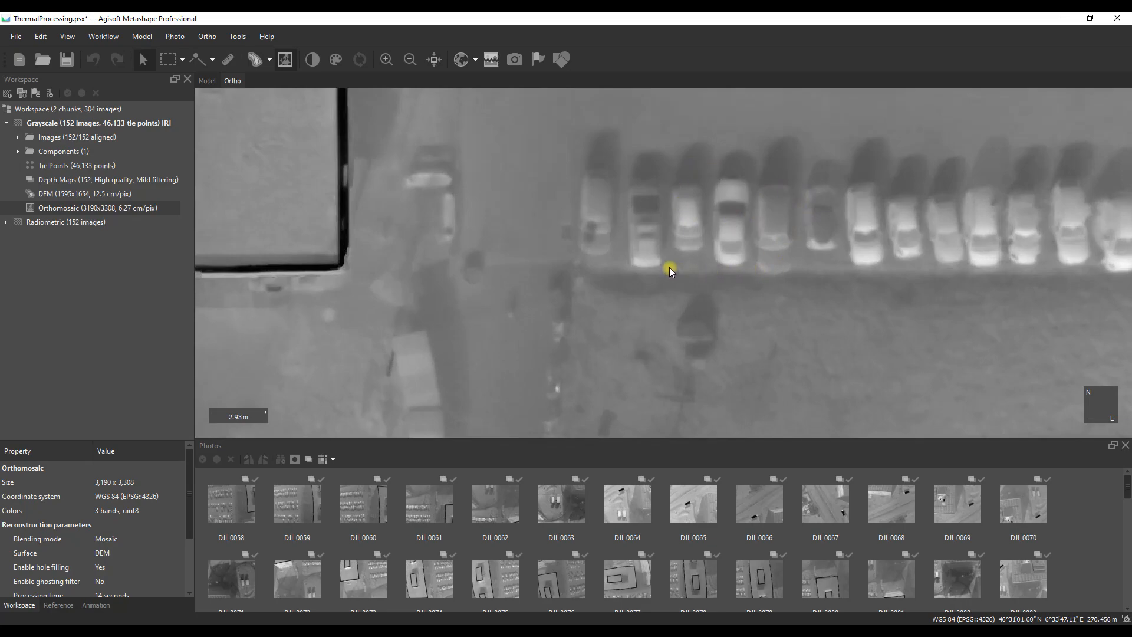
pyautogui.scroll(-4, 662, 261)
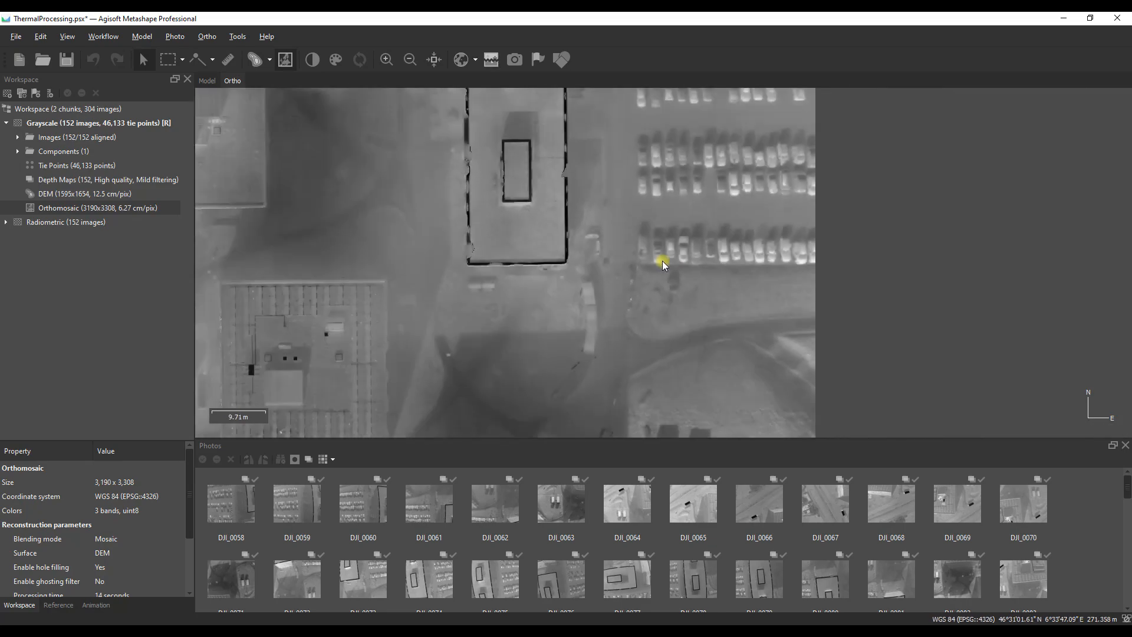
pyautogui.scroll(-5, 663, 261)
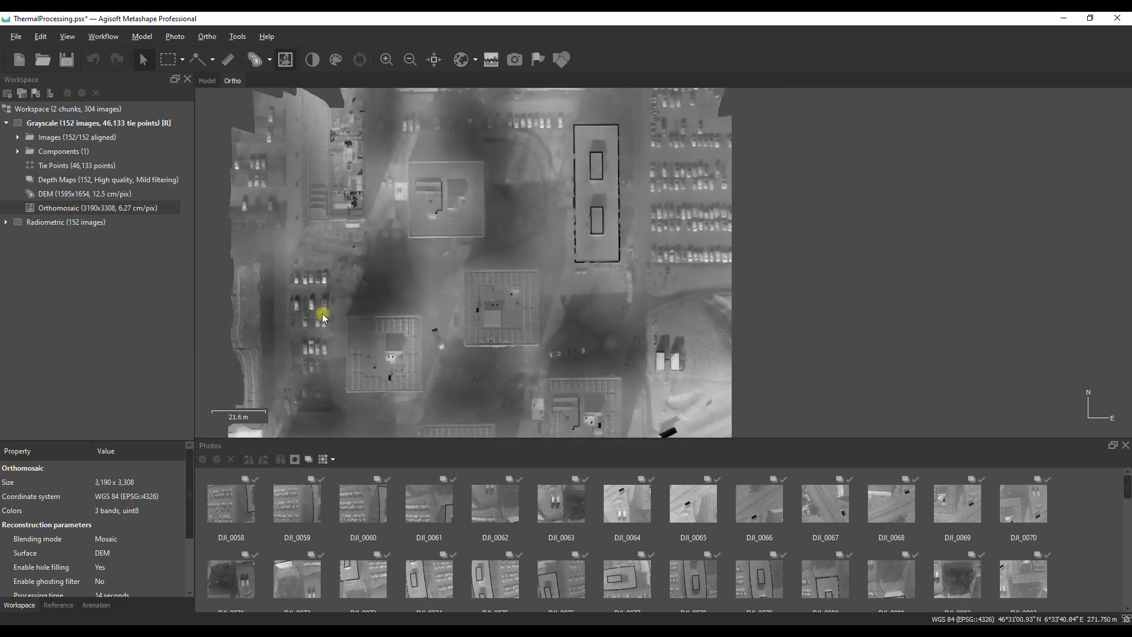
pyautogui.scroll(5, 318, 311)
pyautogui.scroll(-4, 316, 310)
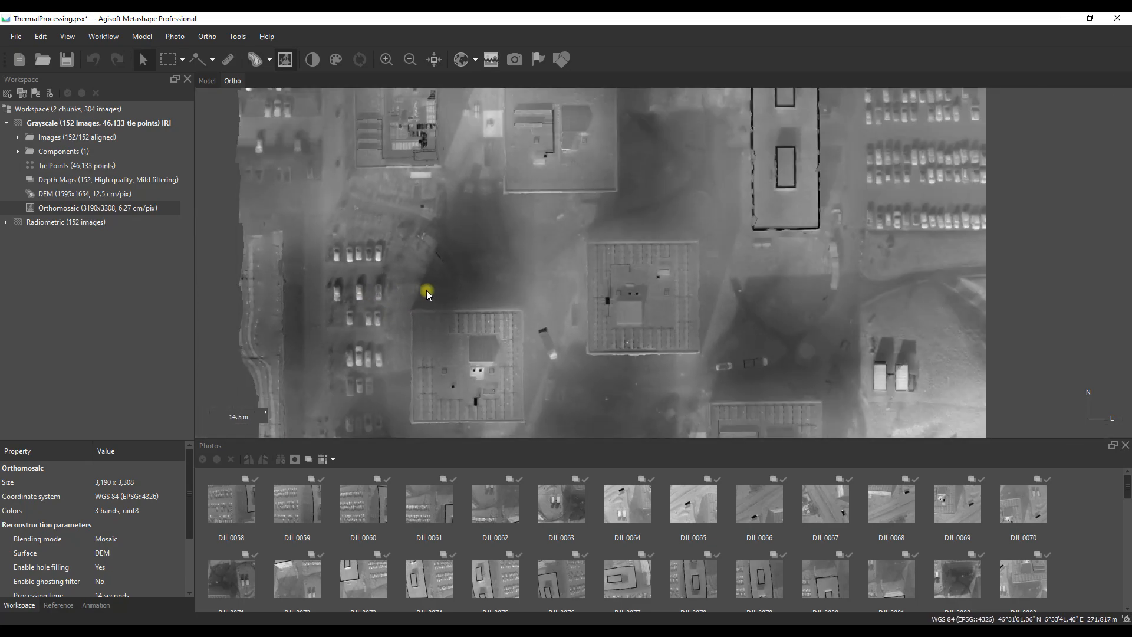
pyautogui.scroll(2, 277, 200)
pyautogui.scroll(2, 277, 200)
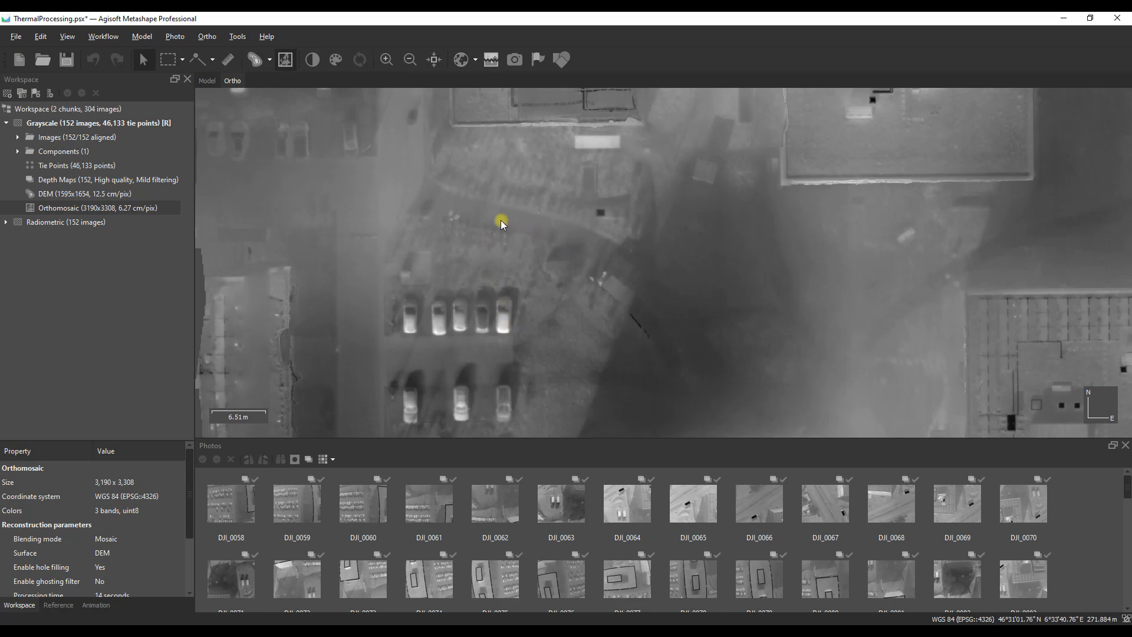
pyautogui.scroll(-3, 613, 196)
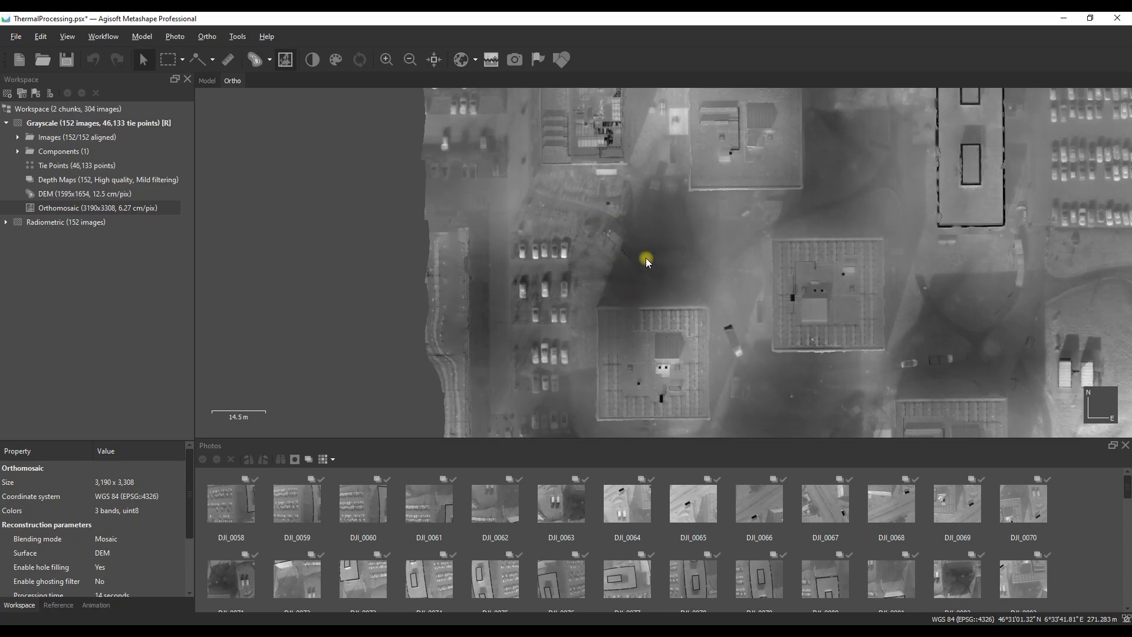
pyautogui.scroll(-4, 644, 259)
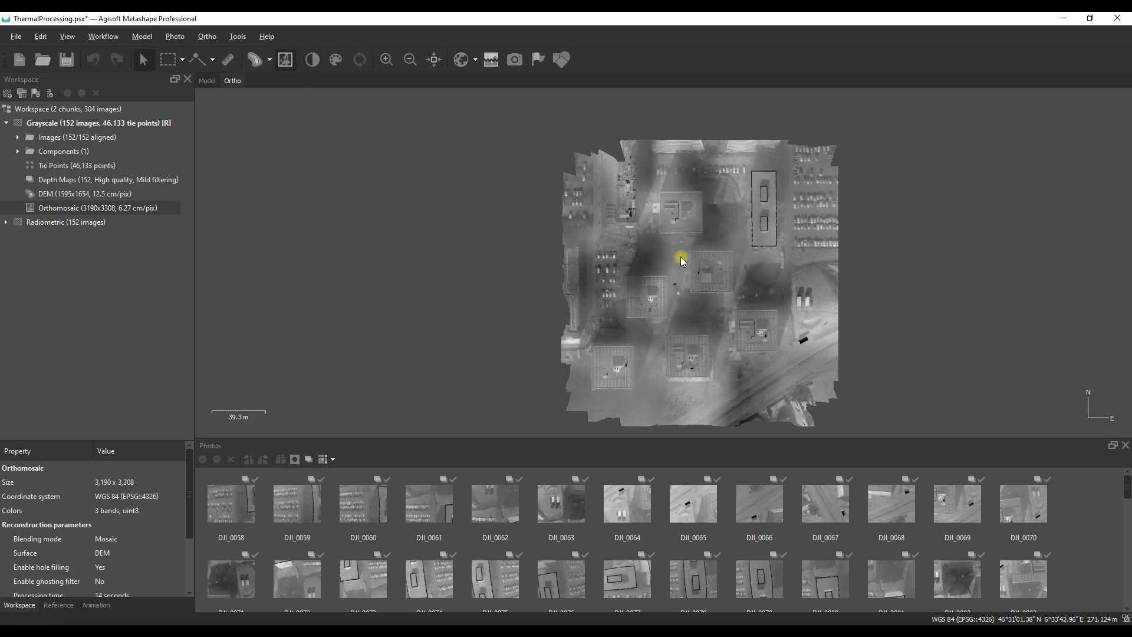
# Step: Estimate the image brightness settings and apply 110% brightness and 220% contrast, checking the orthomosaic's detail
pyautogui.click(313, 59)
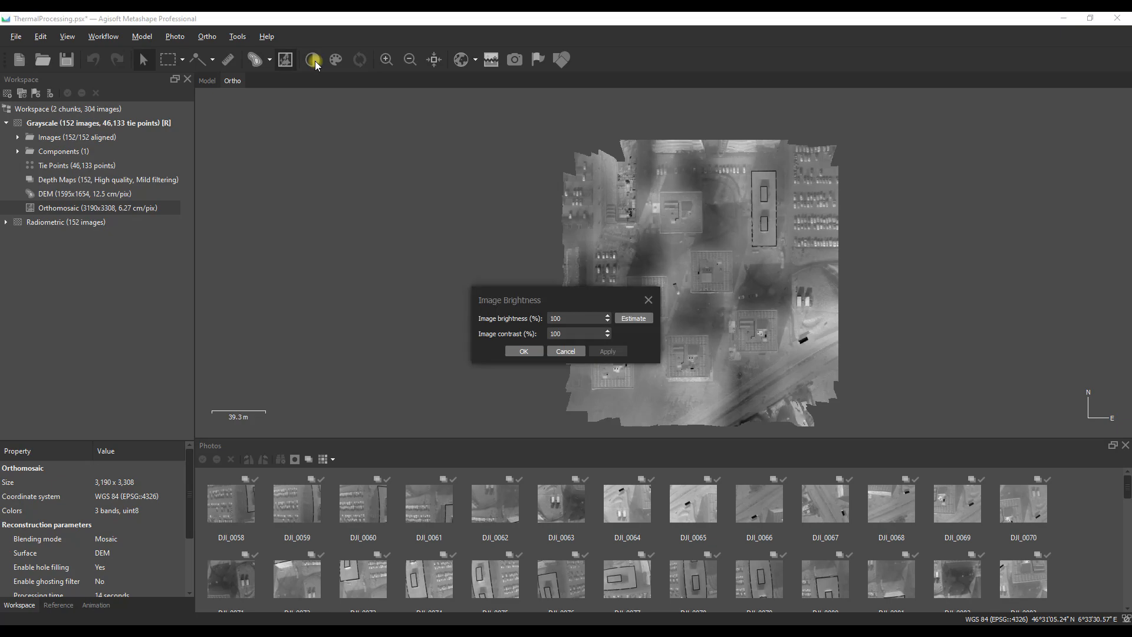
pyautogui.moveTo(607, 300); pyautogui.dragTo(453, 252)
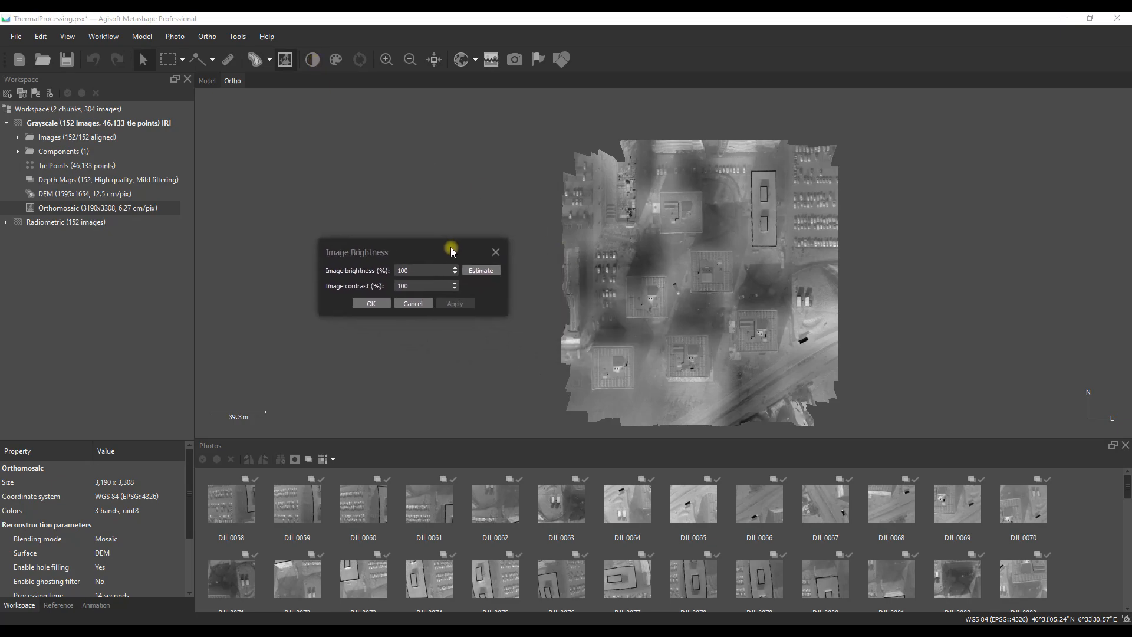
pyautogui.click(480, 271)
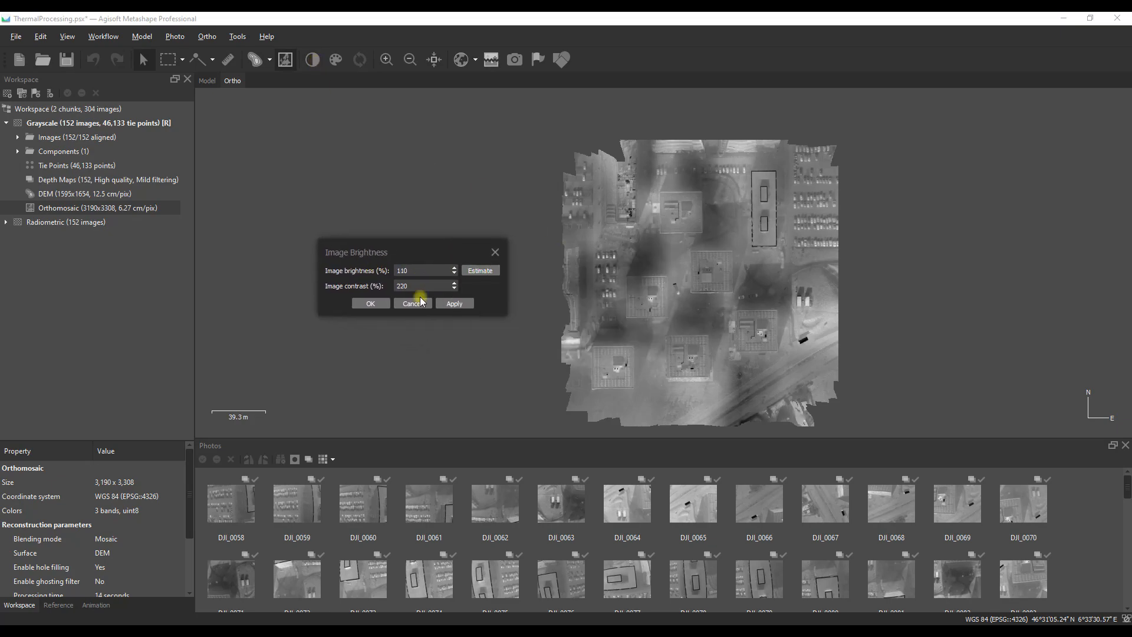
pyautogui.click(454, 304)
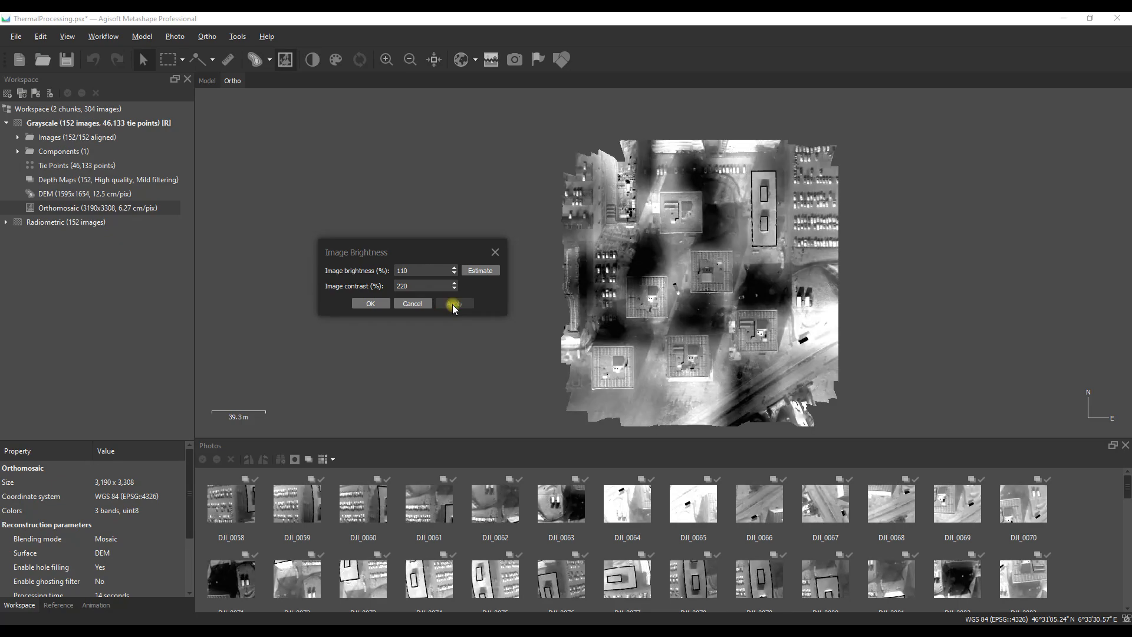
pyautogui.click(370, 303)
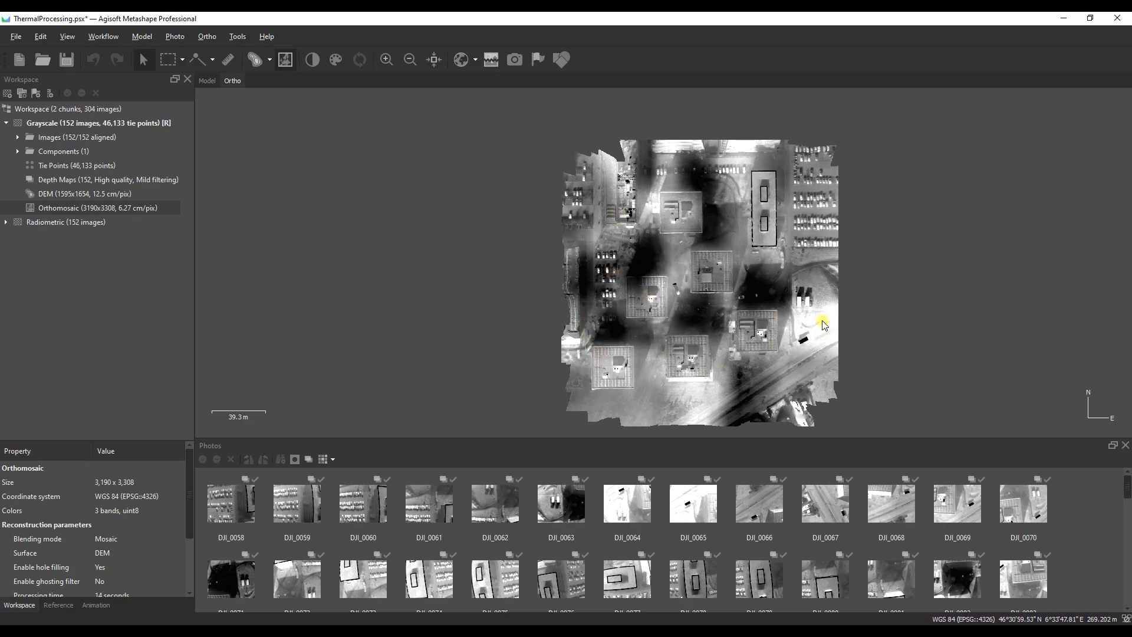
pyautogui.scroll(5, 705, 274)
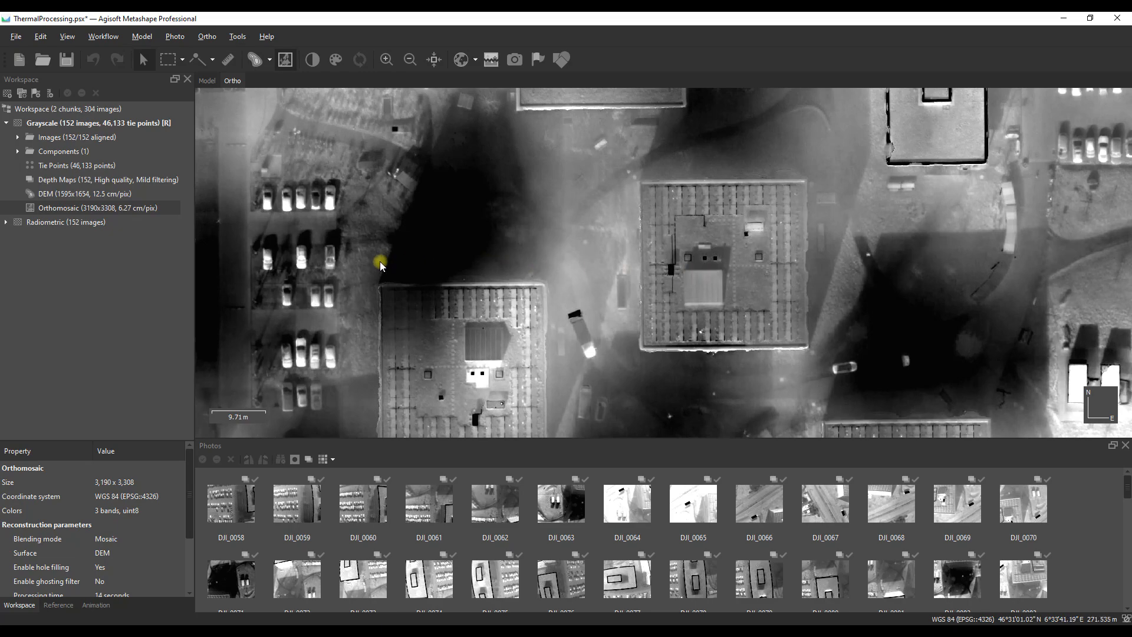
pyautogui.scroll(-3, 380, 260)
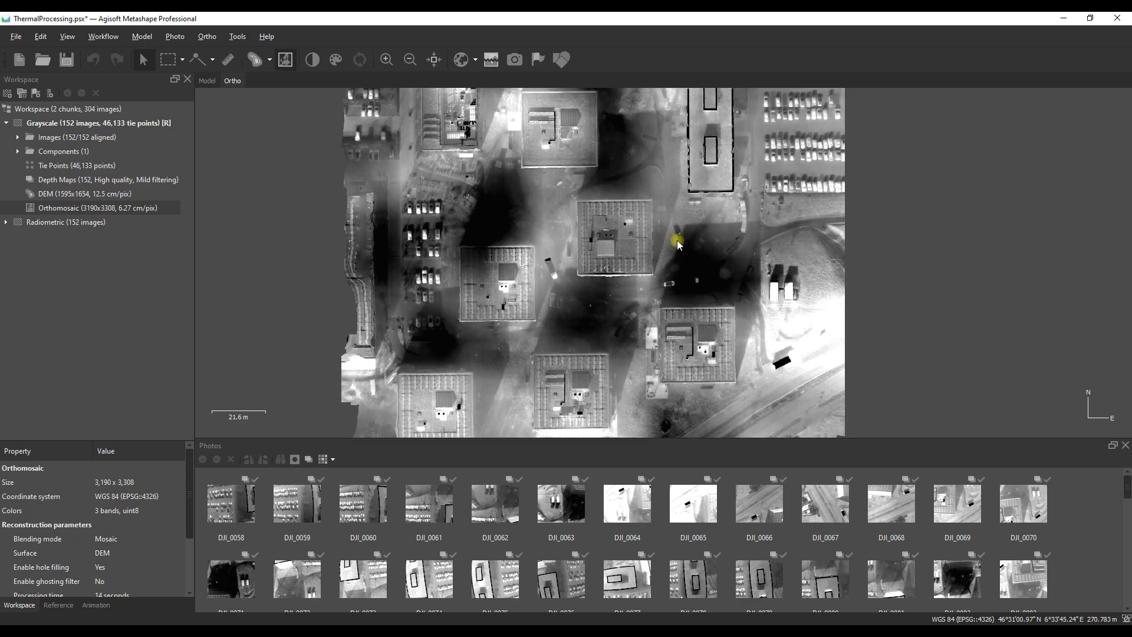
pyautogui.scroll(-2, 550, 280)
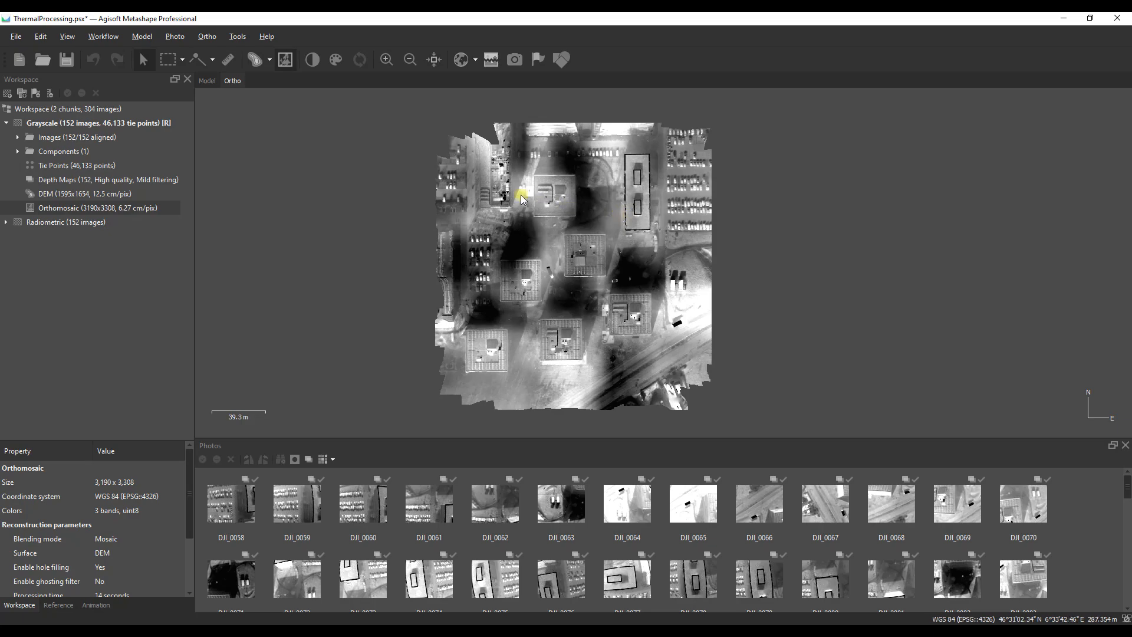
# Step: Apply a raster transform to the orthomosaic with band B1 (LWIR, Red) as the single output expression
pyautogui.click(338, 60)
pyautogui.moveTo(498, 187); pyautogui.dragTo(341, 172)
pyautogui.click(478, 197)
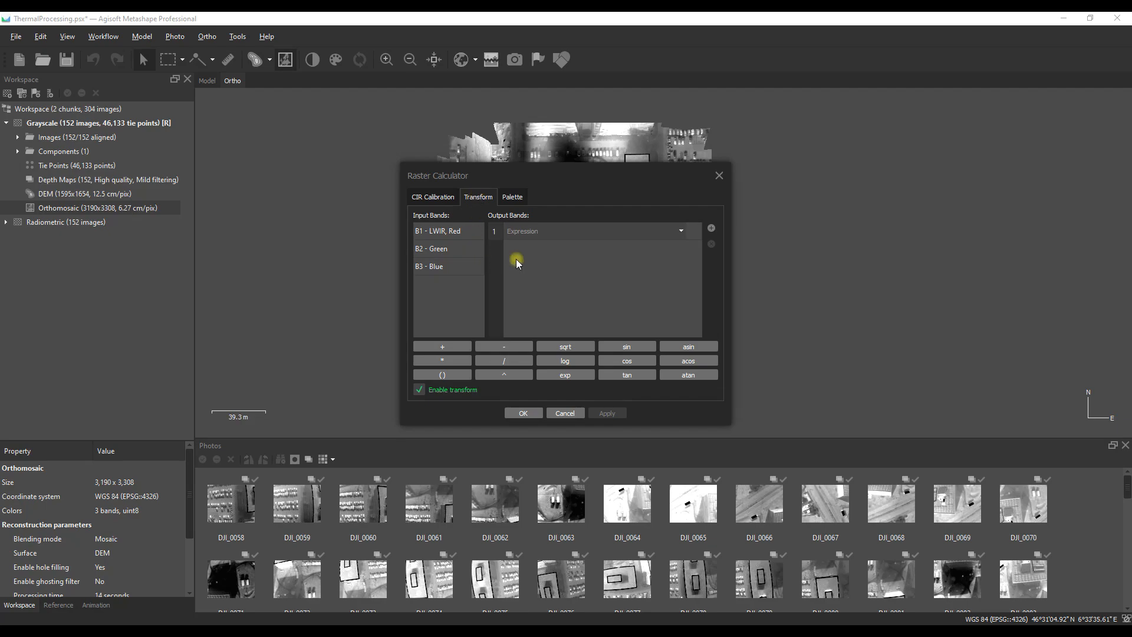
pyautogui.doubleClick(436, 232)
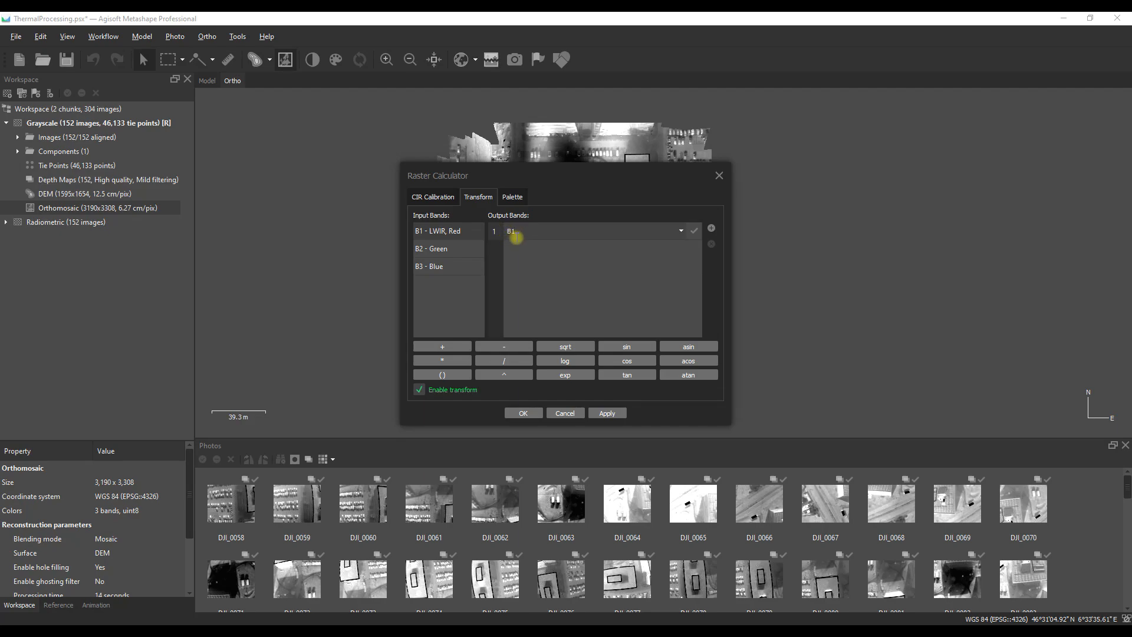
pyautogui.click(518, 230)
pyautogui.click(607, 412)
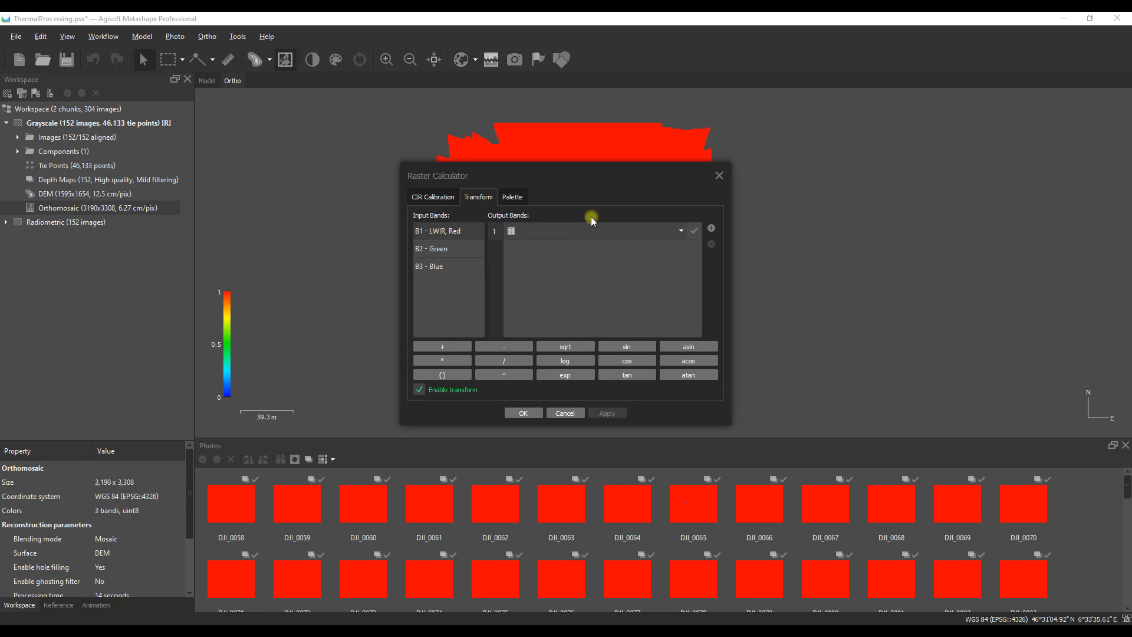
pyautogui.moveTo(591, 171); pyautogui.dragTo(949, 132)
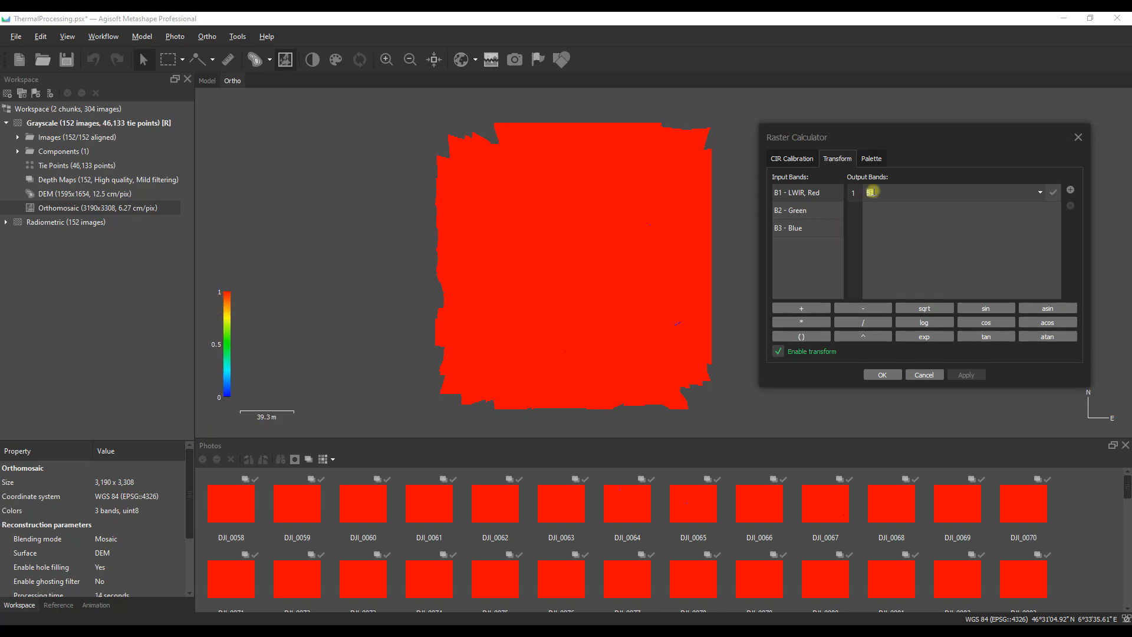
# Step: Update the histogram for band B1, fit the palette range automatically and apply the Heat colours to the orthomosaic
pyautogui.click(874, 158)
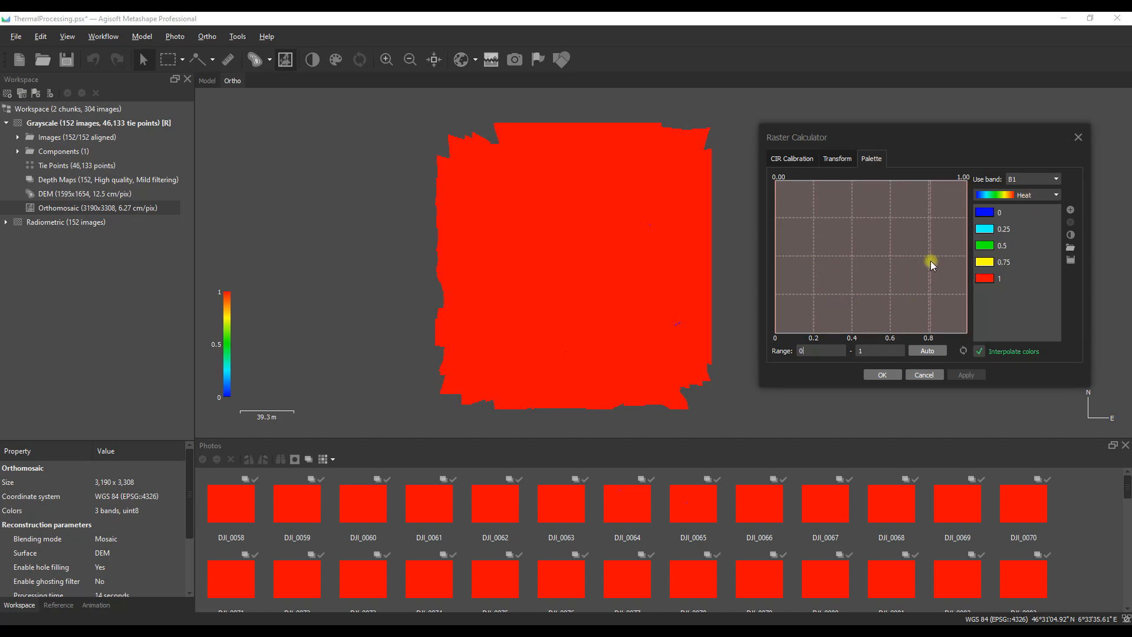
pyautogui.click(960, 350)
pyautogui.click(927, 351)
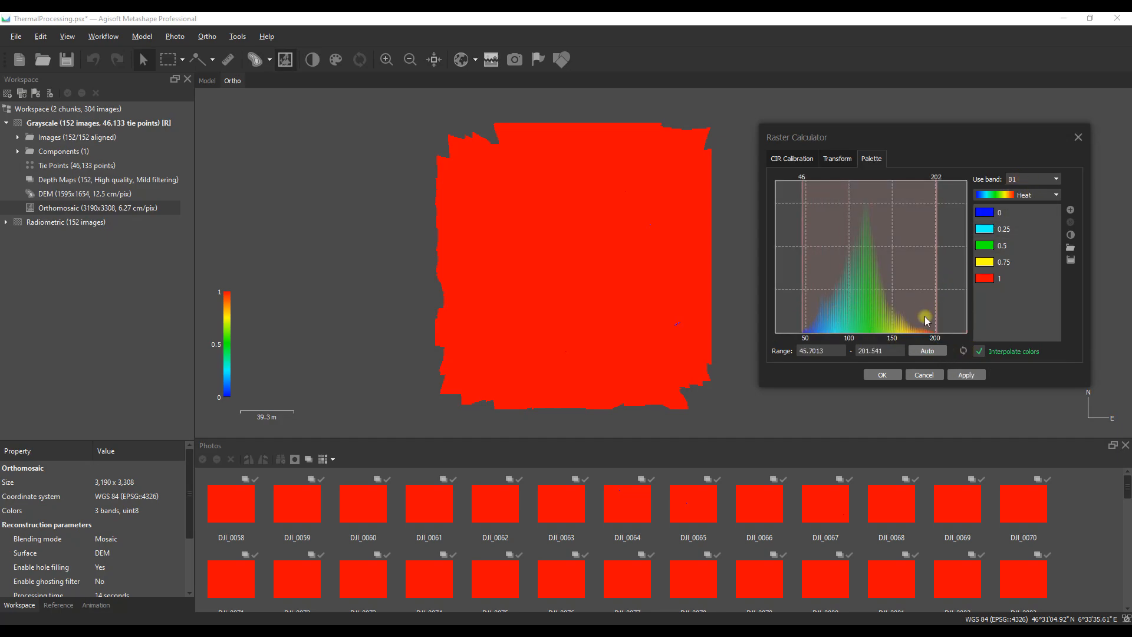
pyautogui.click(965, 376)
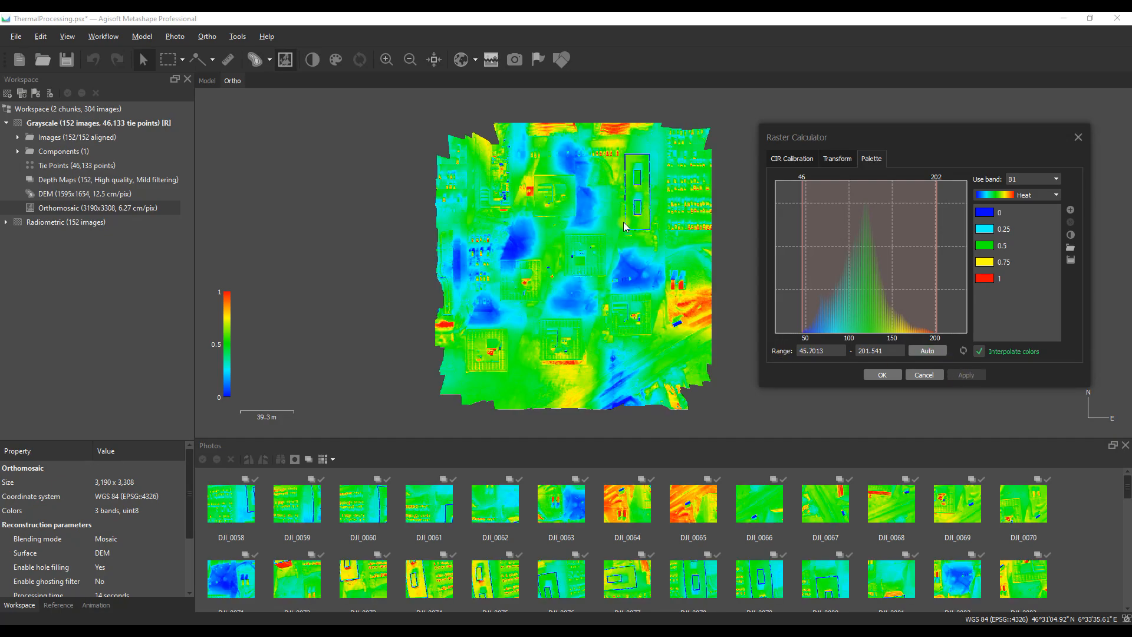
# Step: Try the Gray palette on the orthomosaic and return it to the Heat palette
pyautogui.click(1055, 196)
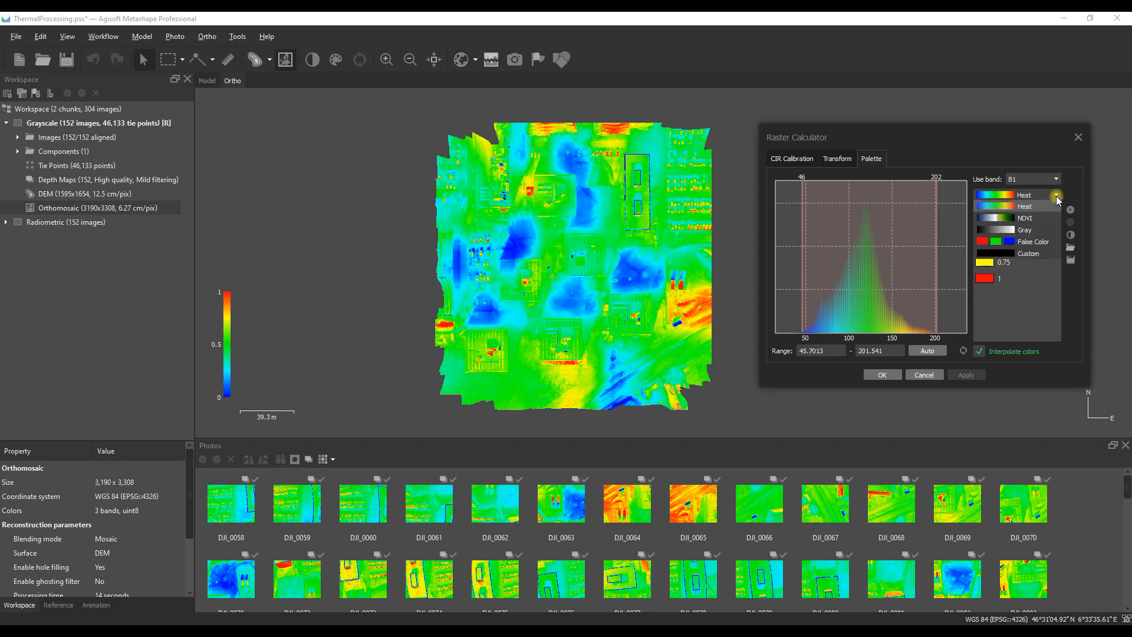
pyautogui.click(1030, 229)
pyautogui.click(965, 375)
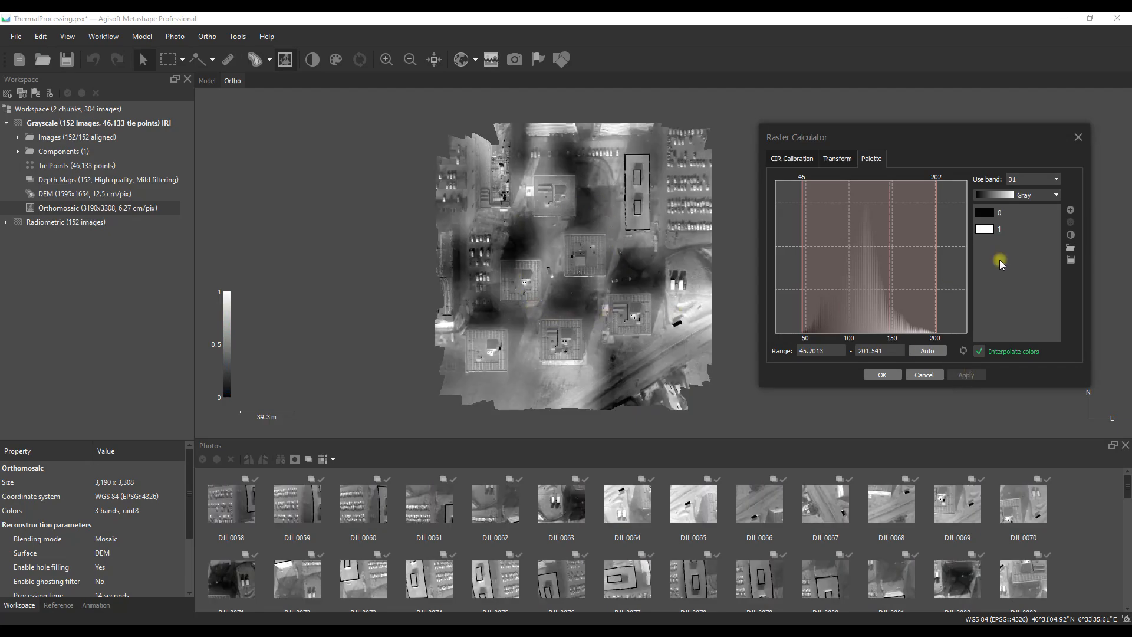
pyautogui.click(1028, 194)
pyautogui.click(1027, 209)
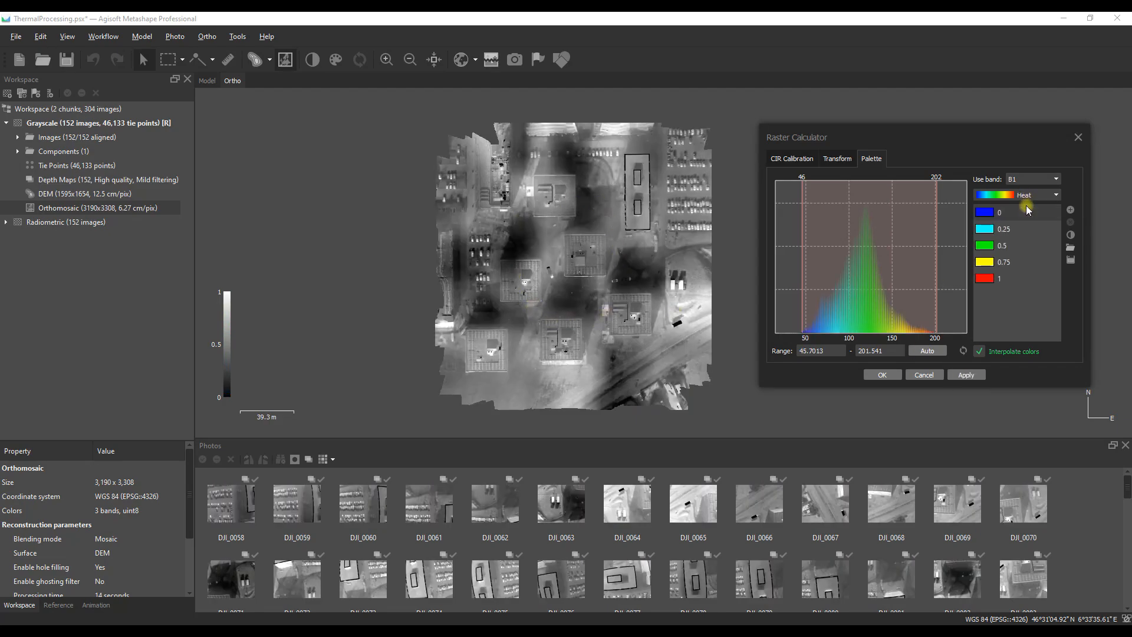
pyautogui.click(966, 375)
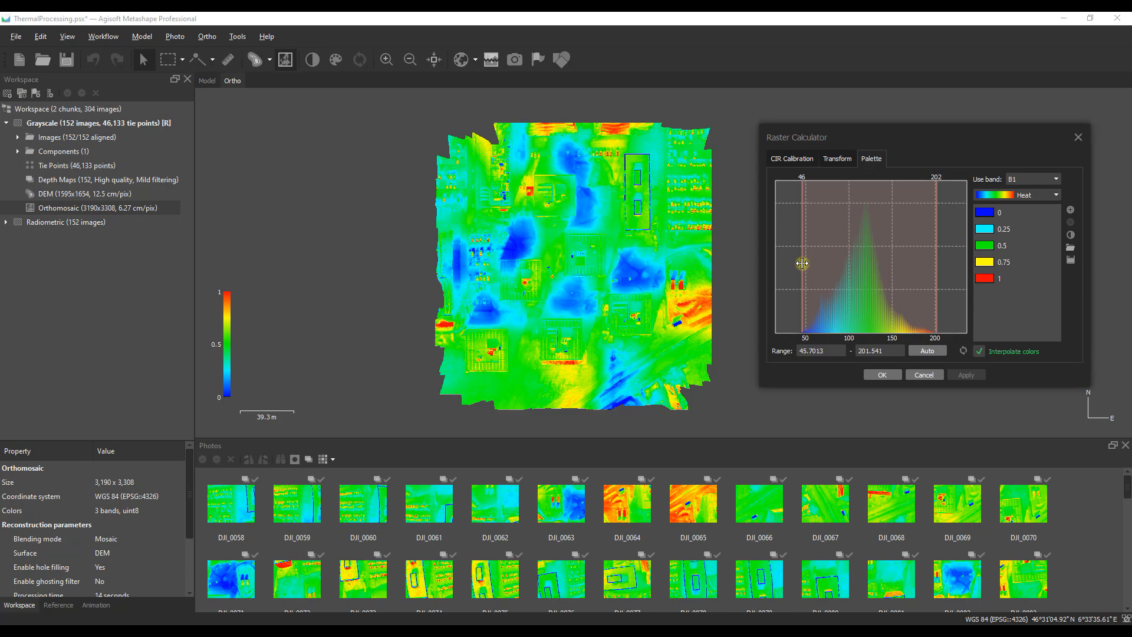
# Step: Try lower palette range limits of about 89, 112 and 41, applying each to the orthomosaic
pyautogui.moveTo(802, 263); pyautogui.dragTo(840, 263)
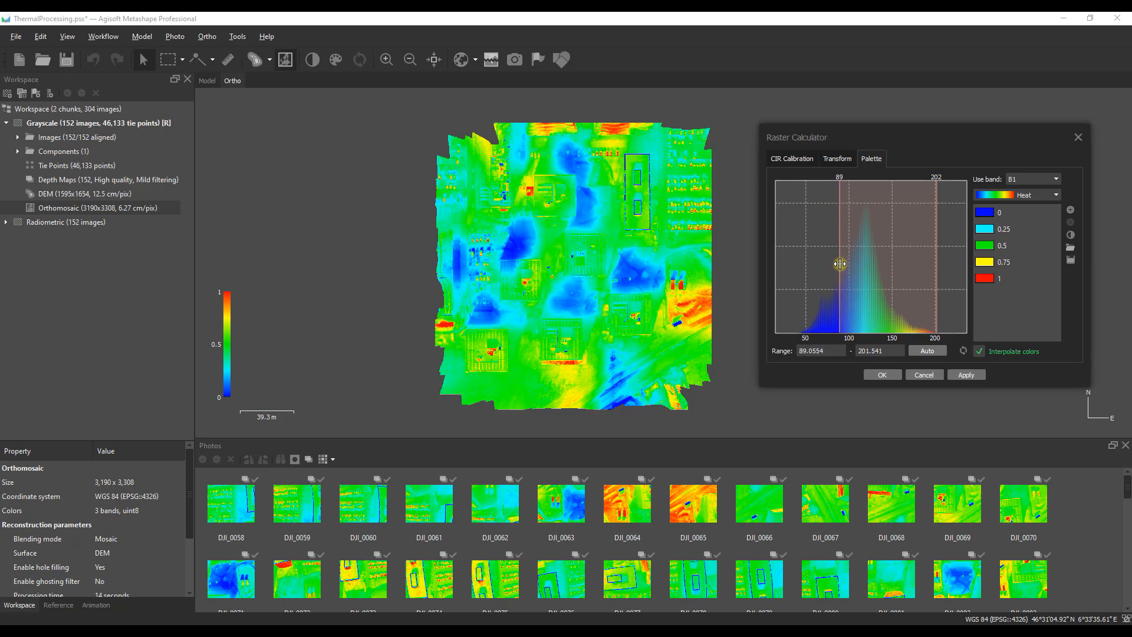
pyautogui.click(962, 377)
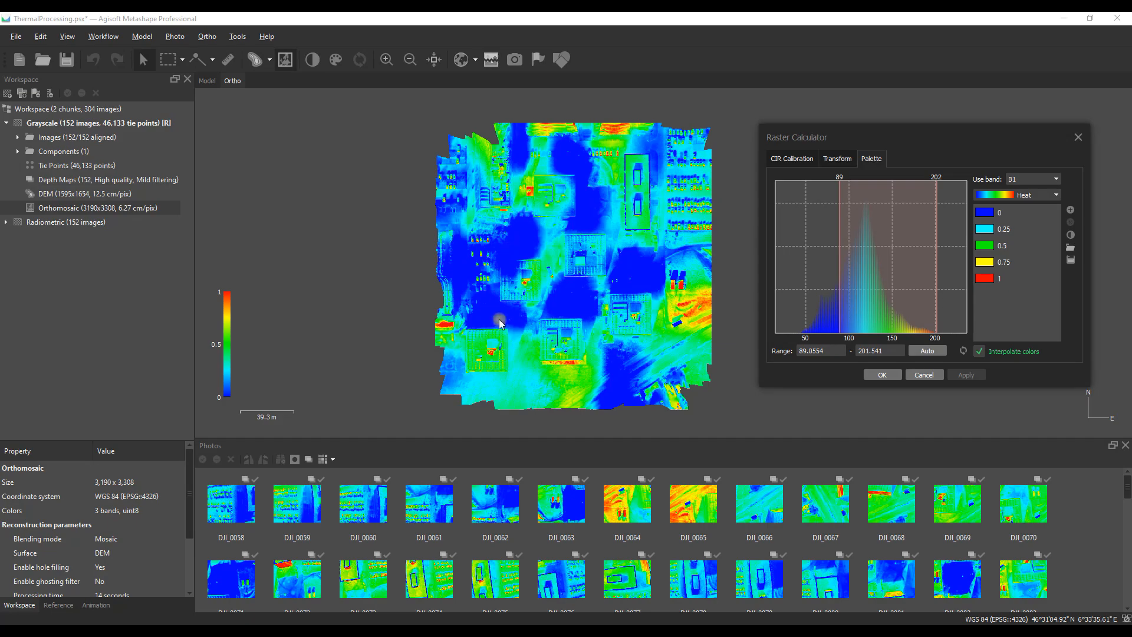
pyautogui.moveTo(839, 267); pyautogui.dragTo(860, 270)
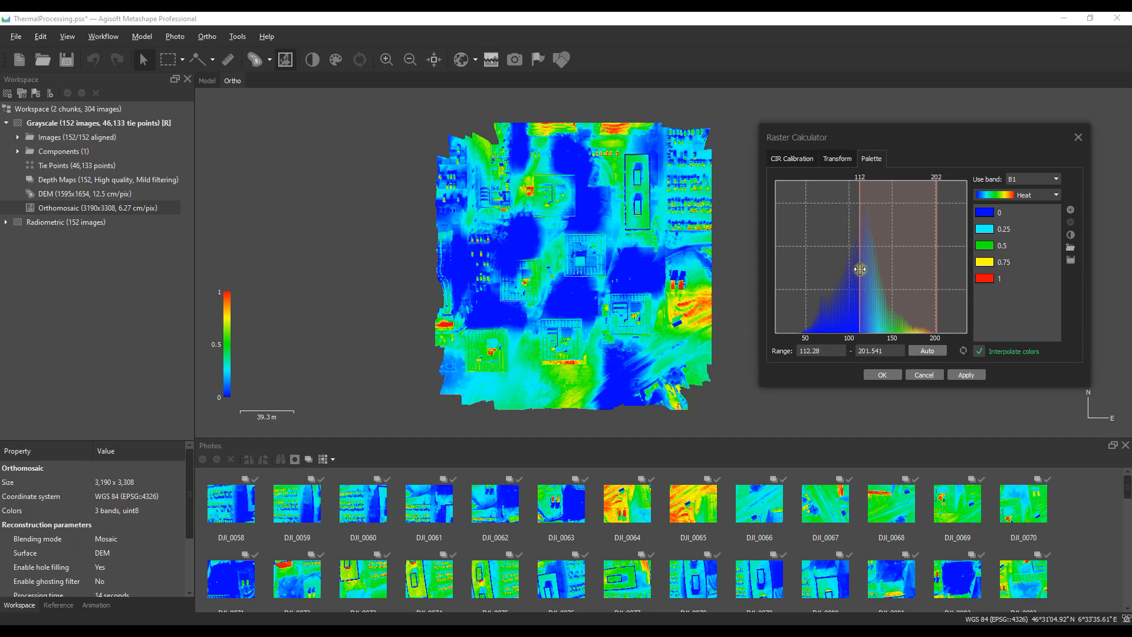
pyautogui.click(967, 376)
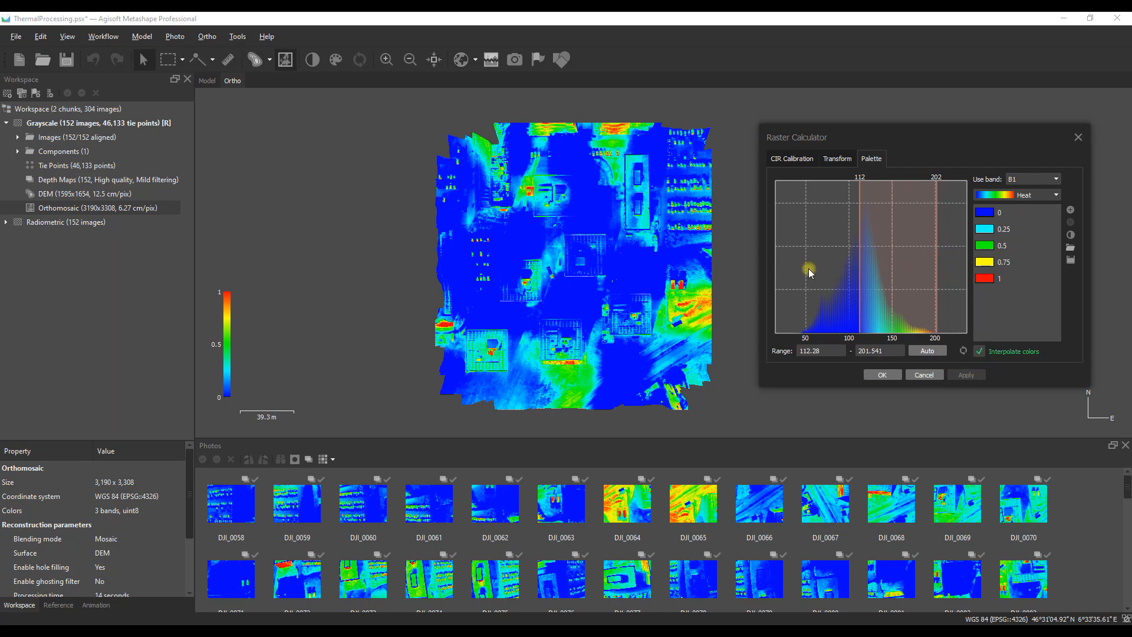
pyautogui.moveTo(859, 303); pyautogui.dragTo(798, 303)
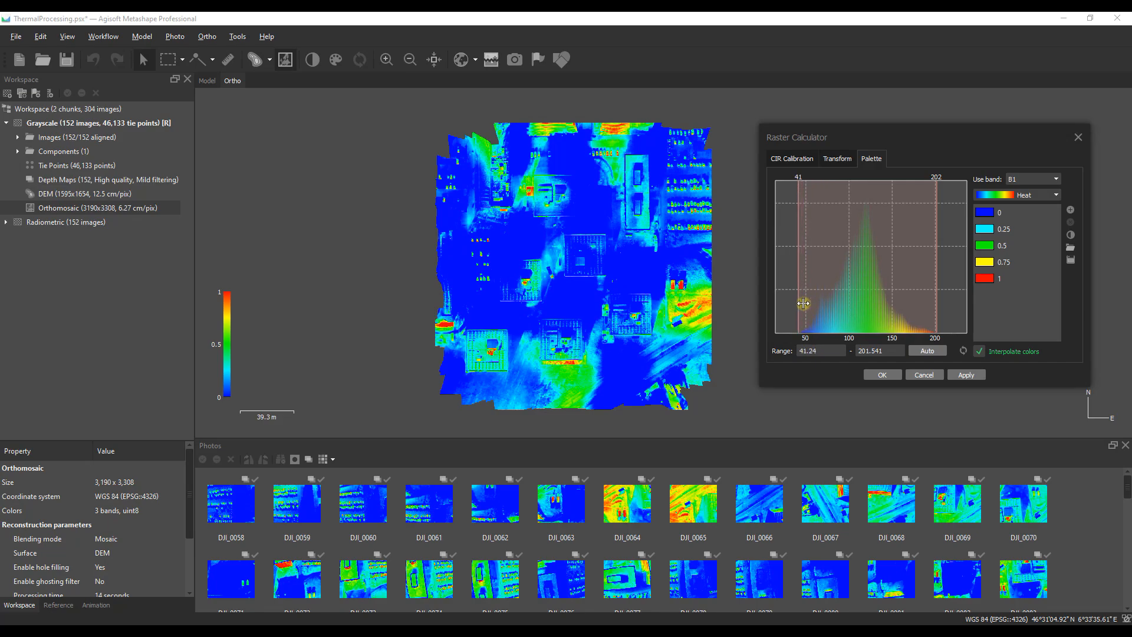
pyautogui.click(967, 374)
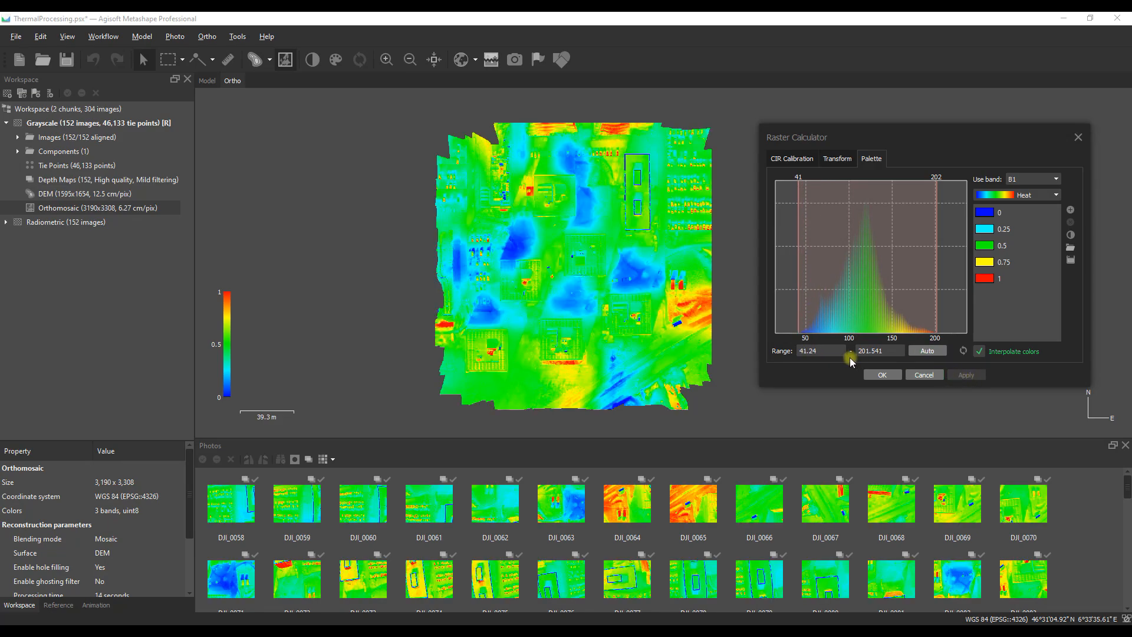
# Step: Set the lower palette limit to 120 and the upper limit to about 163, applying each change
pyautogui.moveTo(824, 350); pyautogui.dragTo(794, 351)
pyautogui.write('120')
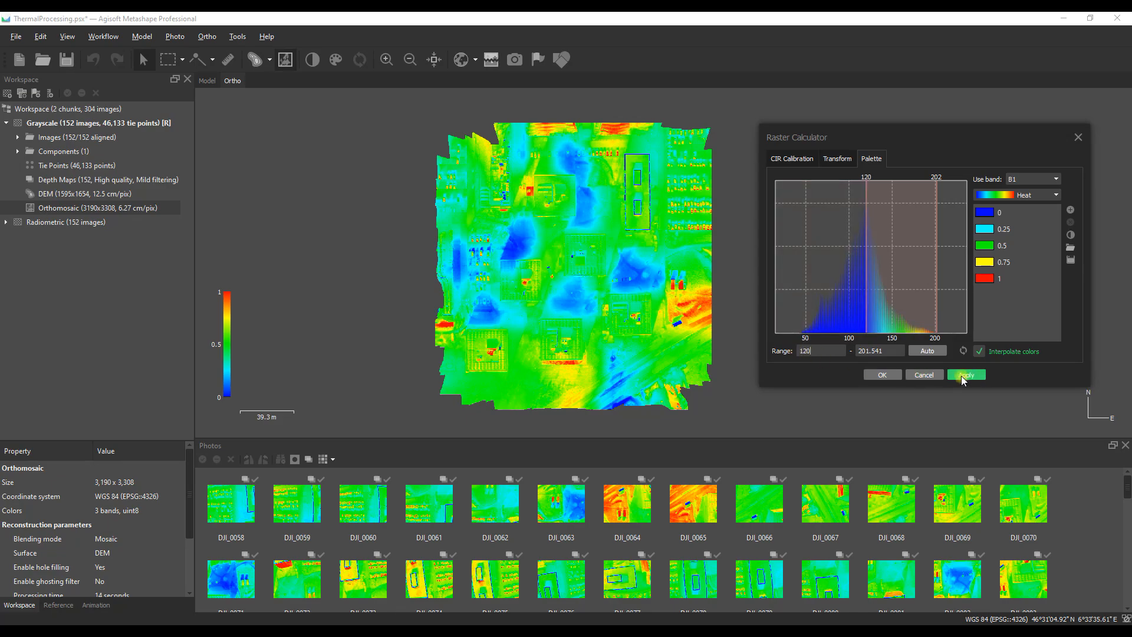
pyautogui.click(961, 377)
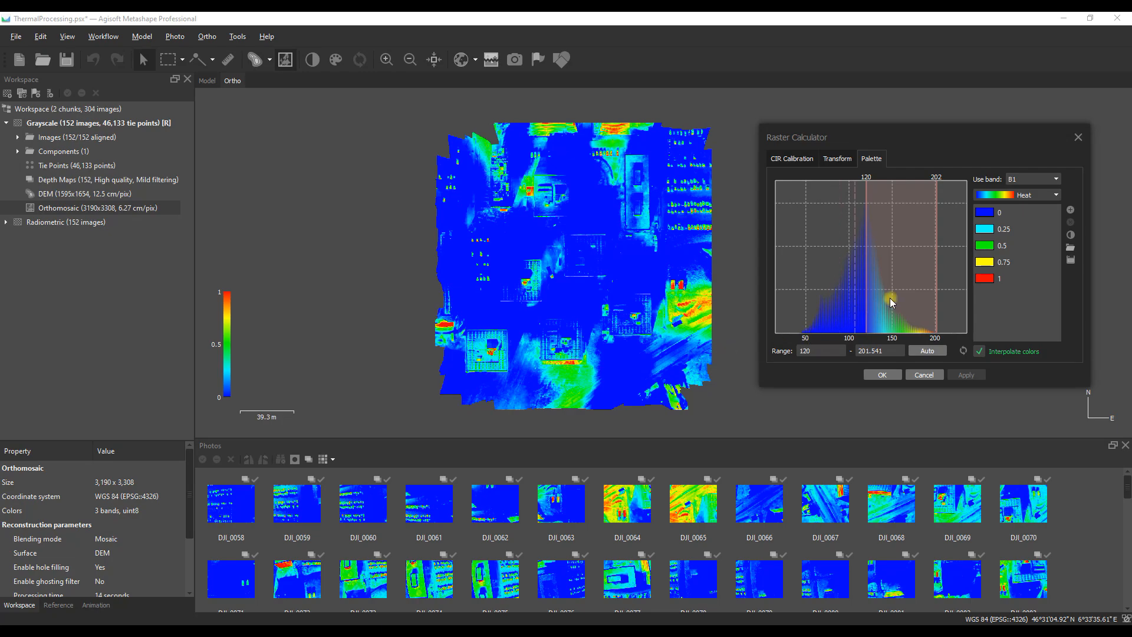
pyautogui.moveTo(935, 285); pyautogui.dragTo(903, 283)
pyautogui.click(958, 376)
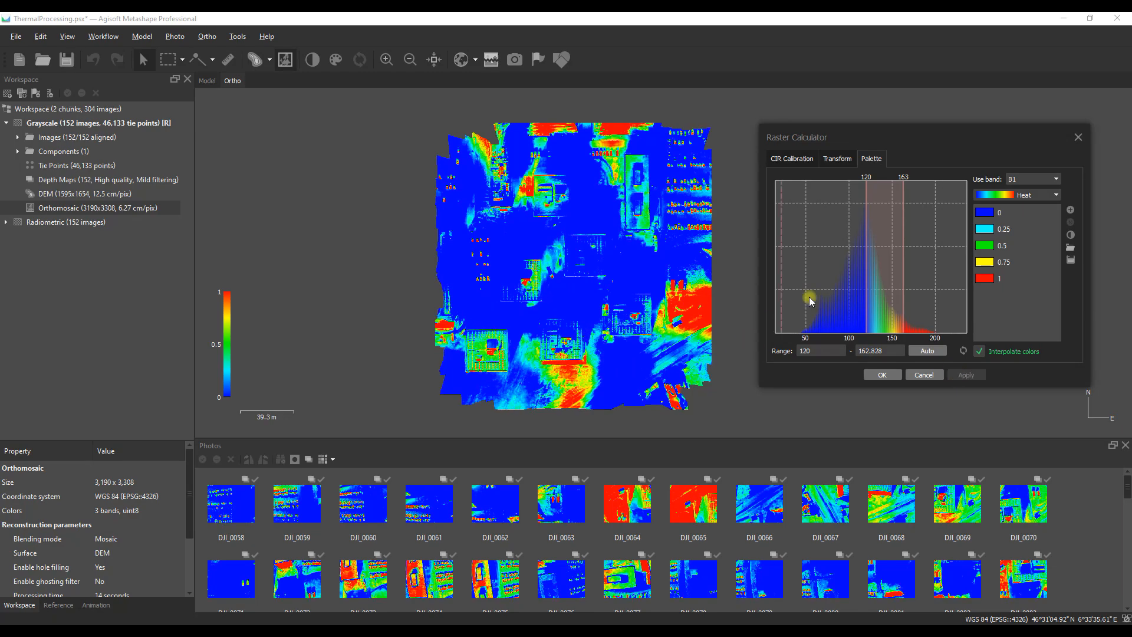
# Step: Shift the Heat palette range to about 88–121, apply it and accept the raster transform
pyautogui.moveTo(866, 266)
pyautogui.mouseDown()
pyautogui.moveTo(839, 263)
pyautogui.moveTo(866, 263)
pyautogui.mouseUp()
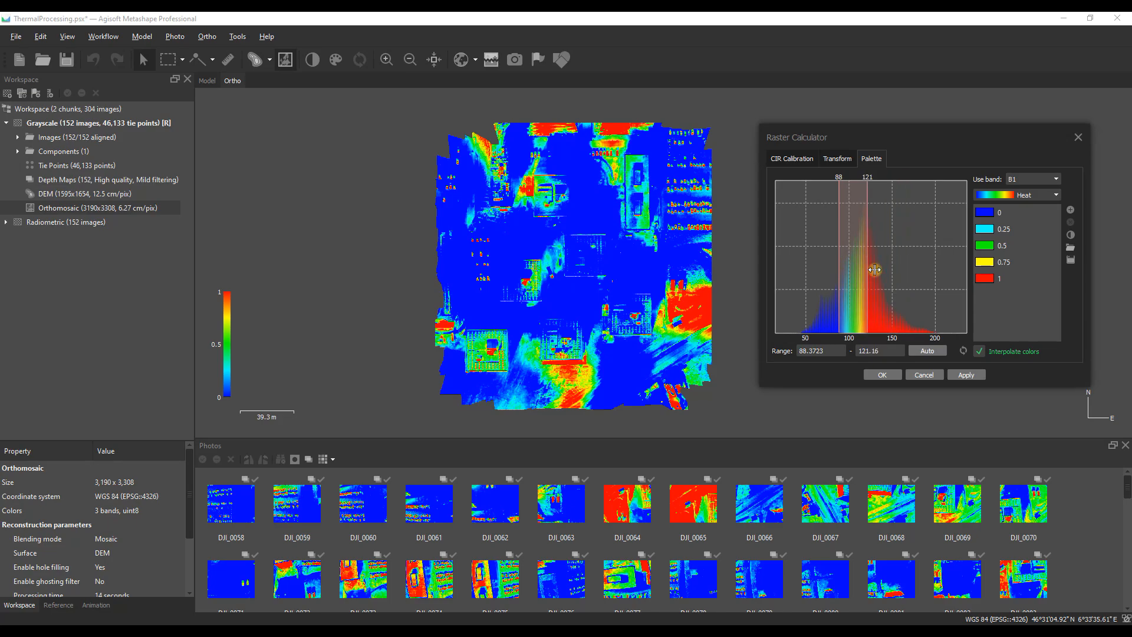
pyautogui.click(962, 375)
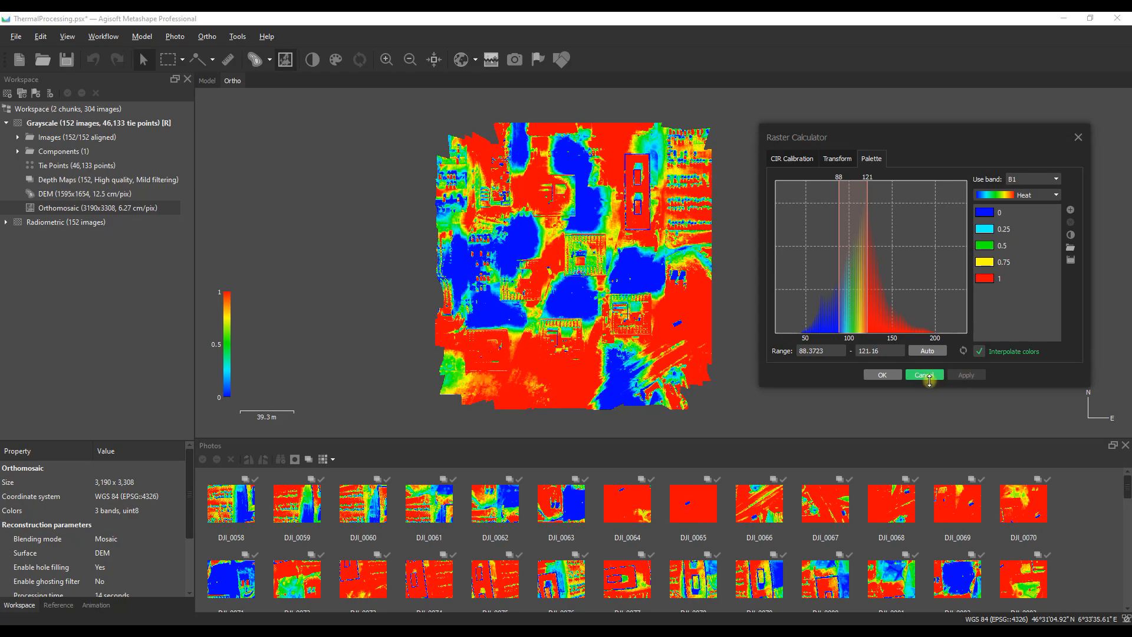
pyautogui.click(882, 375)
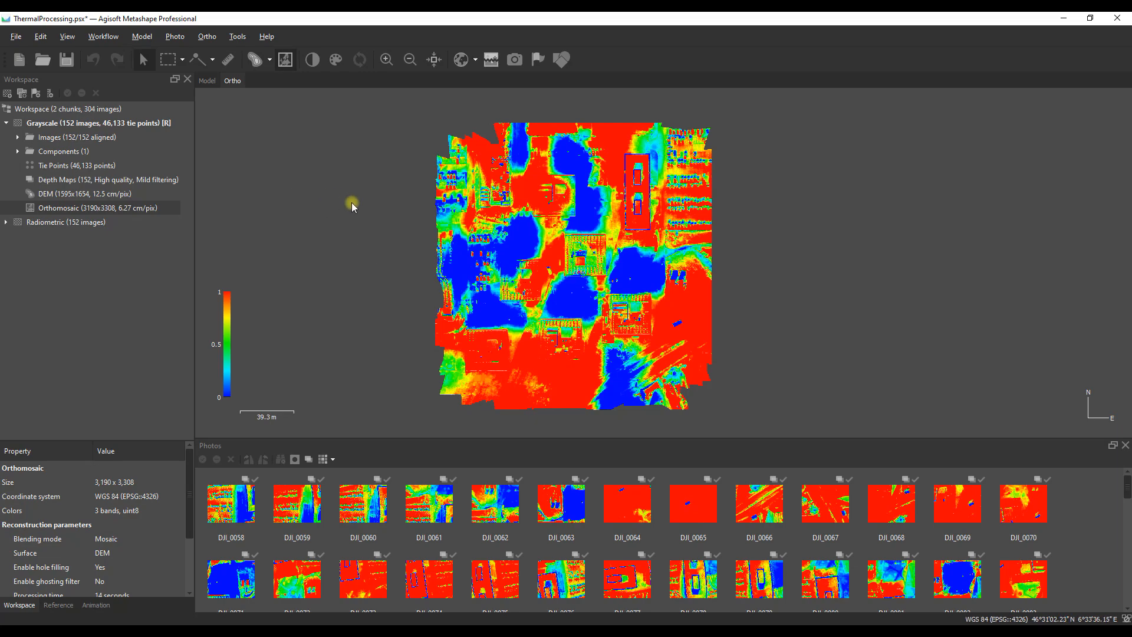
# Step: Start a TIFF export of the orthomosaic and choose the WGS 84 / UTM zone 32N (EPSG::32632) coordinate system
pyautogui.click(16, 38)
pyautogui.moveTo(112, 155)
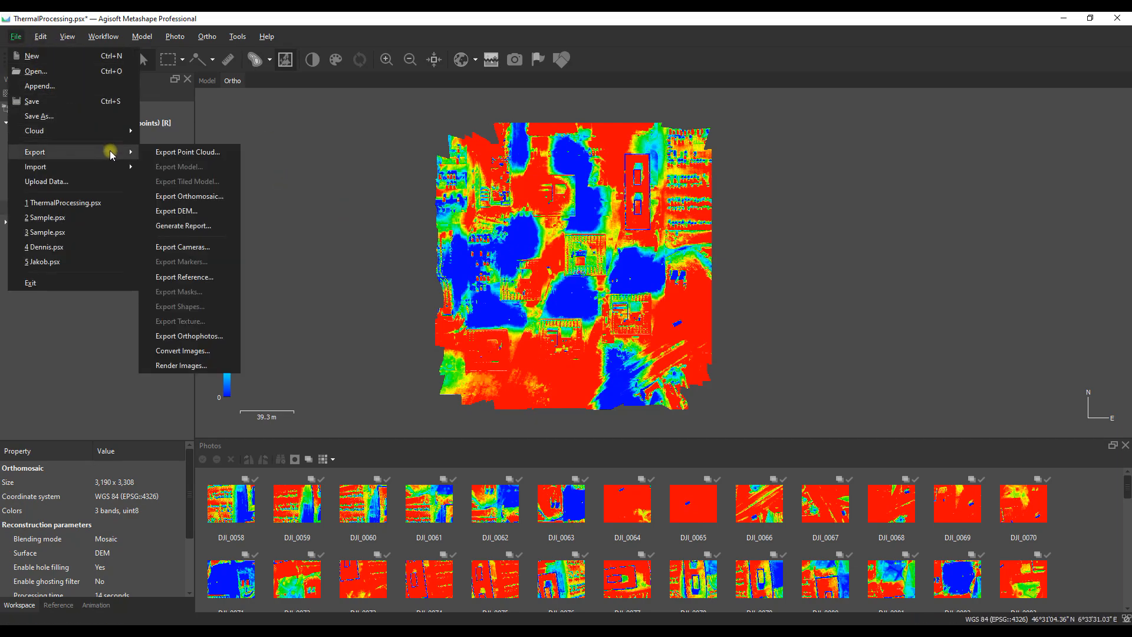
pyautogui.click(189, 197)
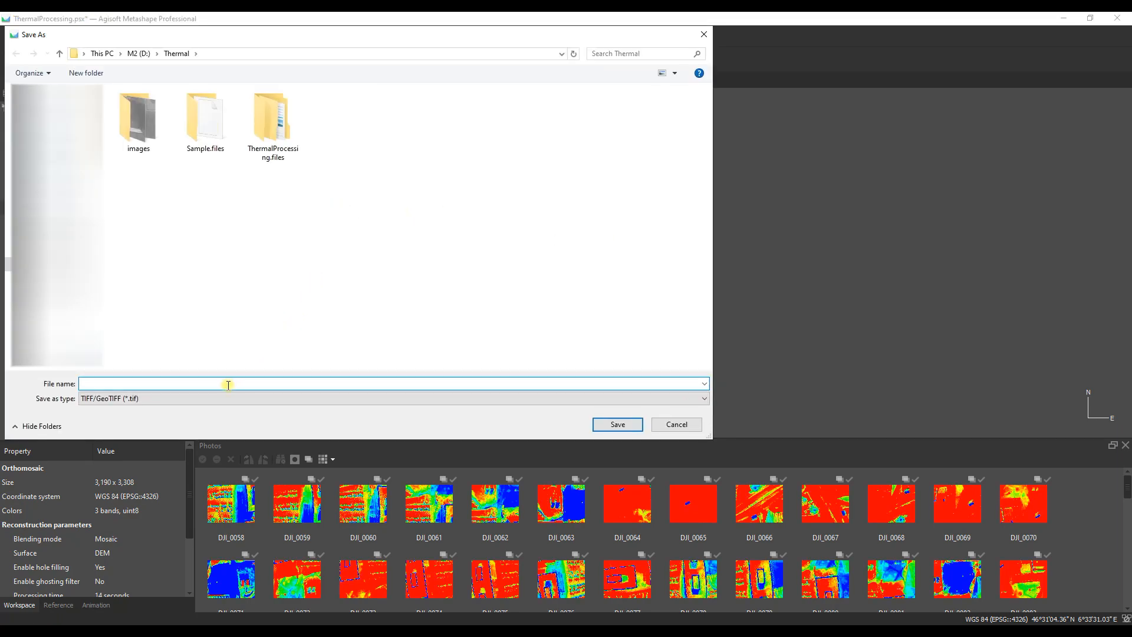
pyautogui.write('Sample_Grayscale')
pyautogui.click(636, 426)
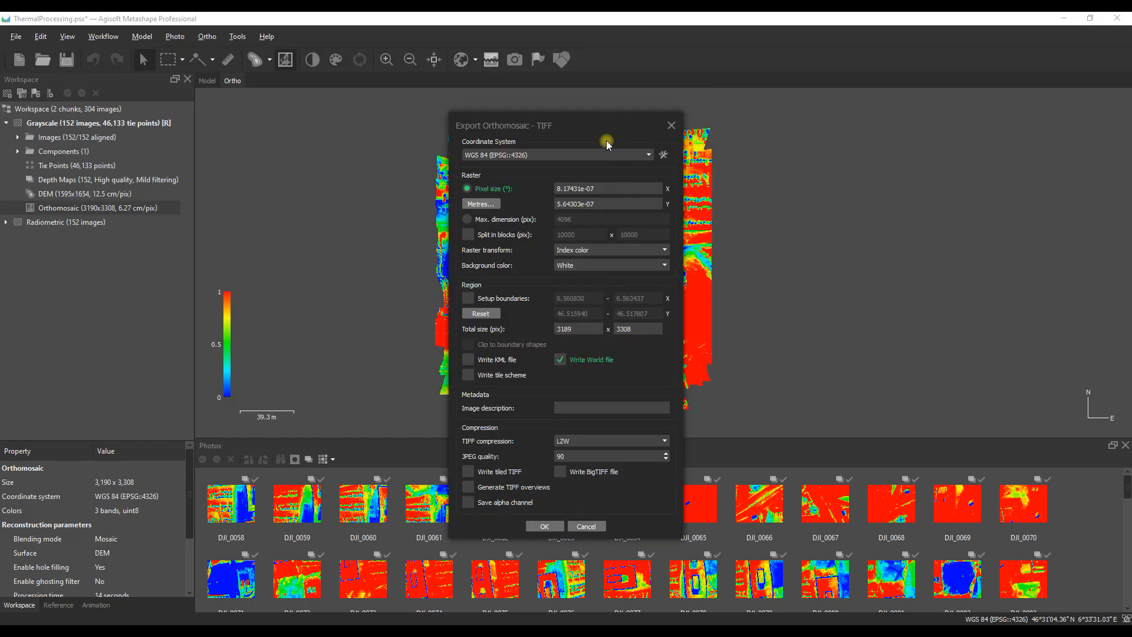
pyautogui.click(648, 155)
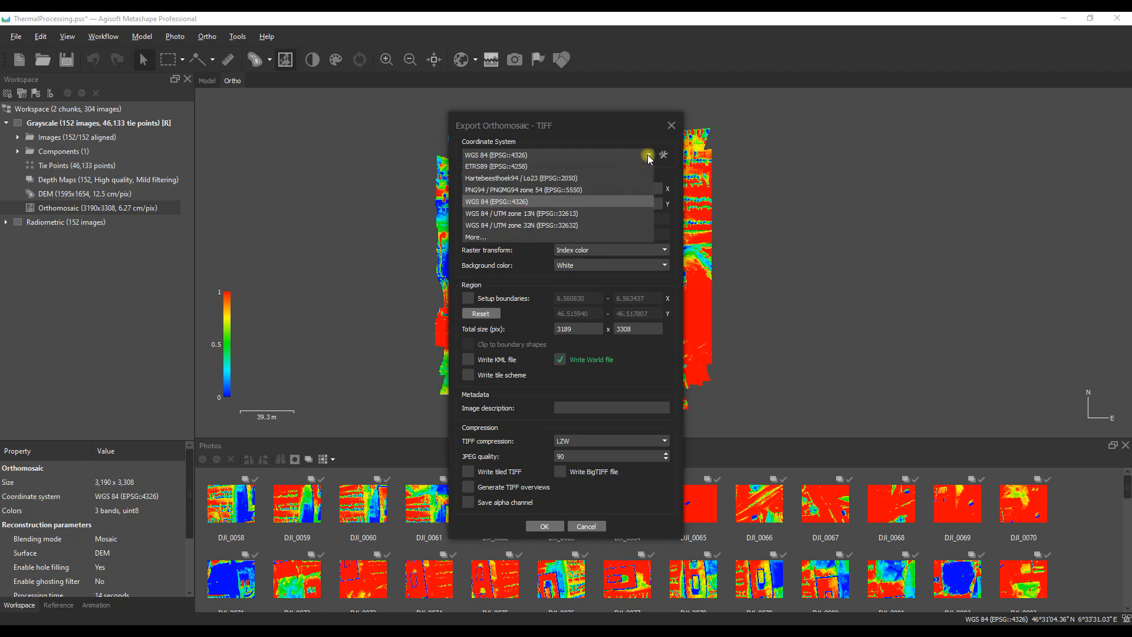
pyautogui.click(536, 225)
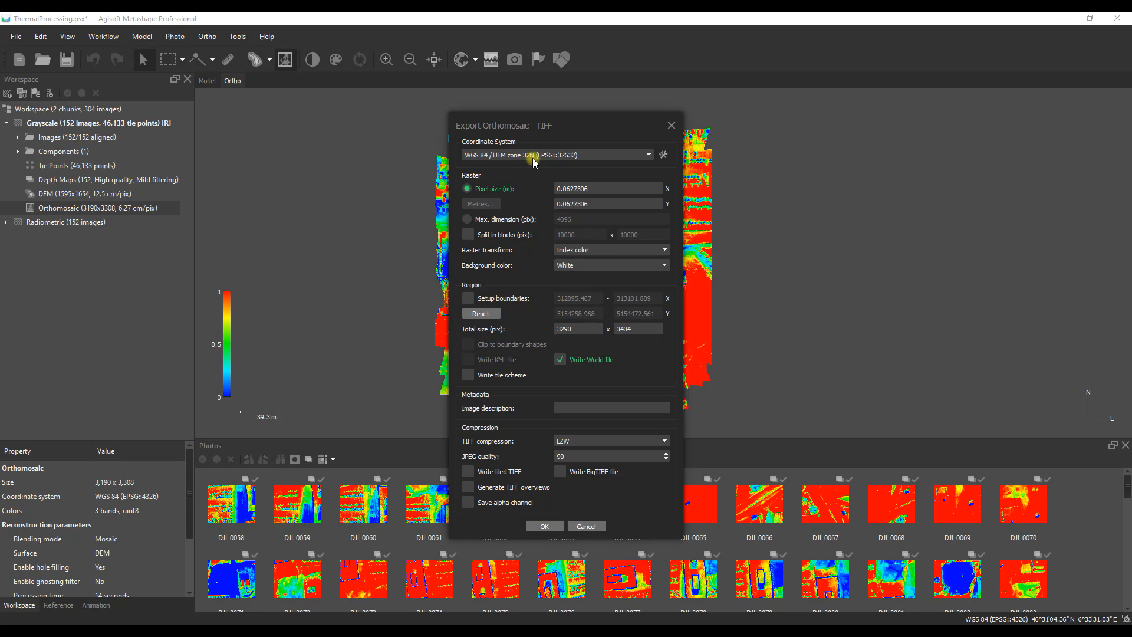
# Step: Review the export's raster transform options, pick Index value, and cancel the orthomosaic export
pyautogui.click(665, 251)
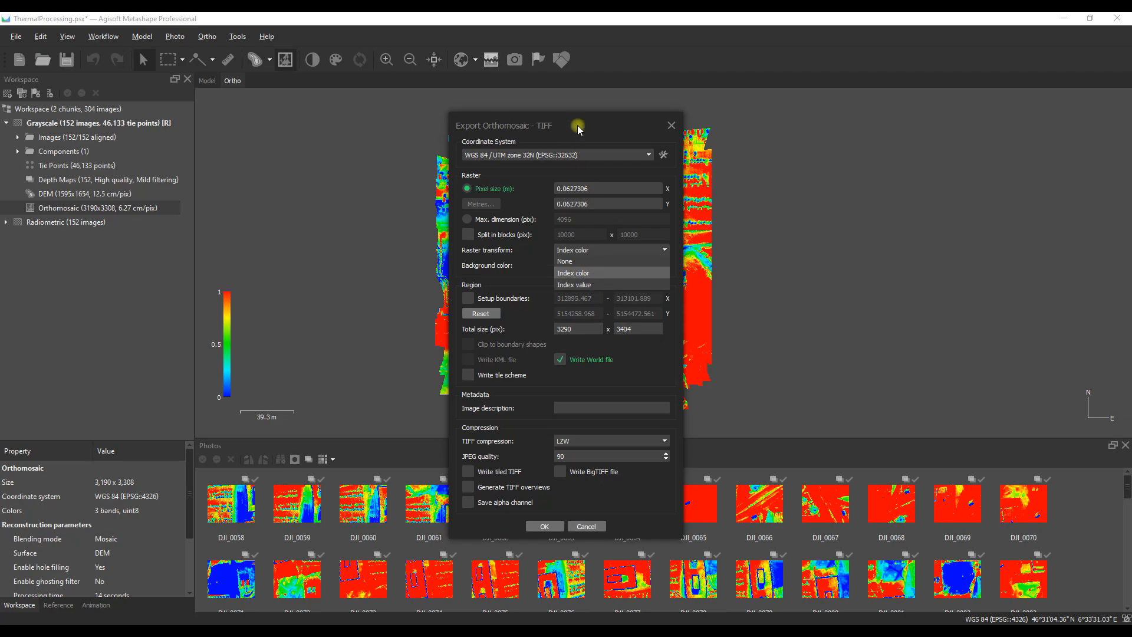
pyautogui.moveTo(578, 125); pyautogui.dragTo(903, 104)
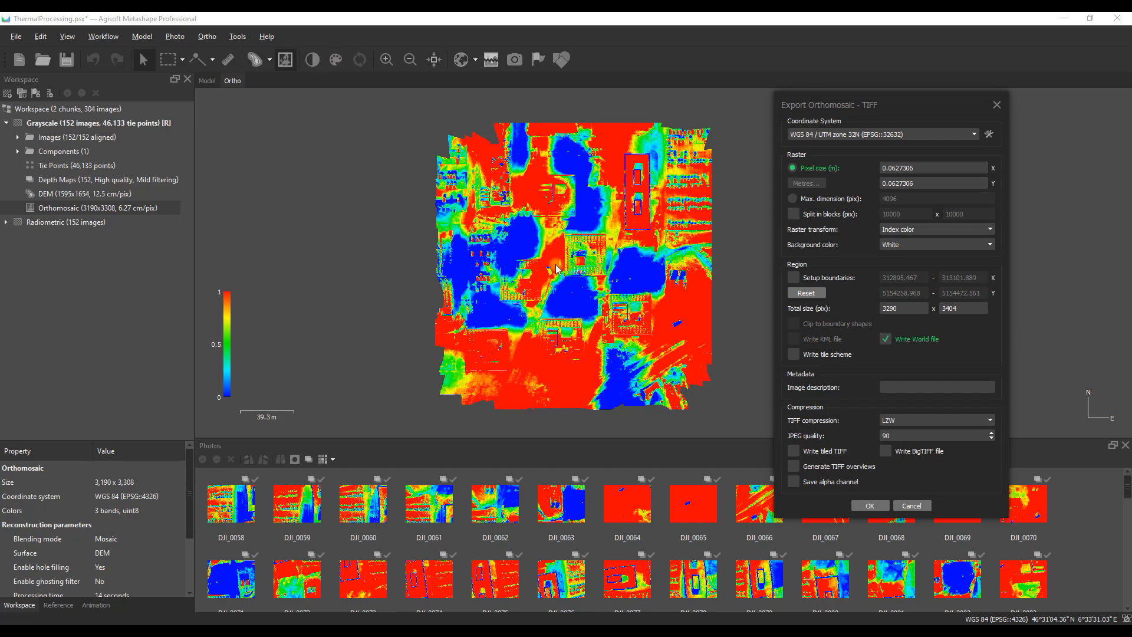
pyautogui.click(990, 231)
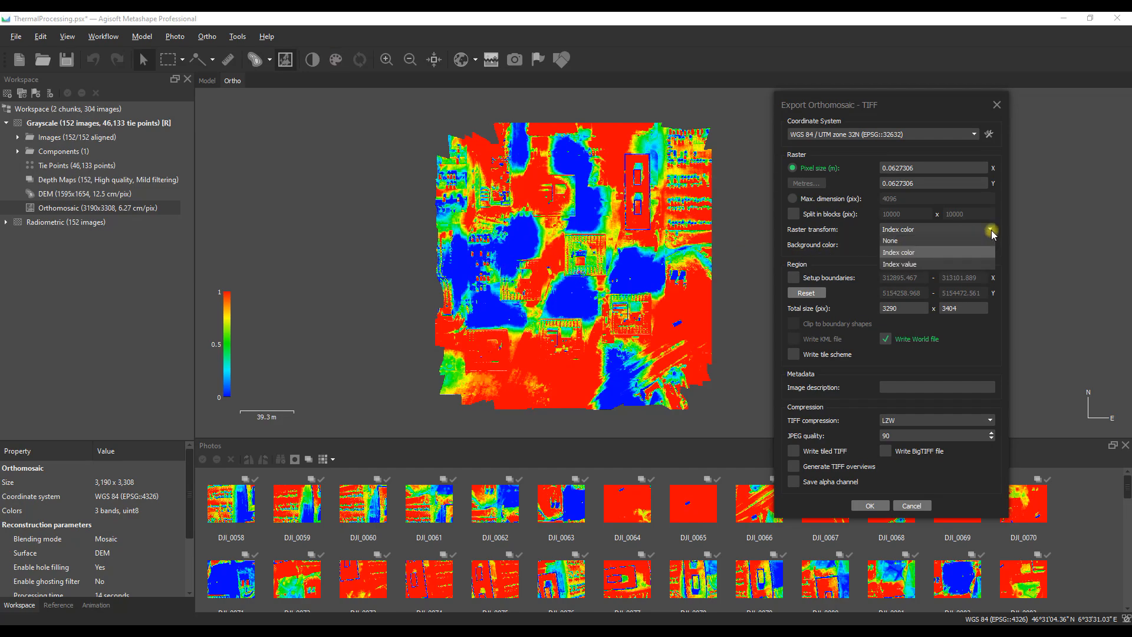
pyautogui.click(921, 265)
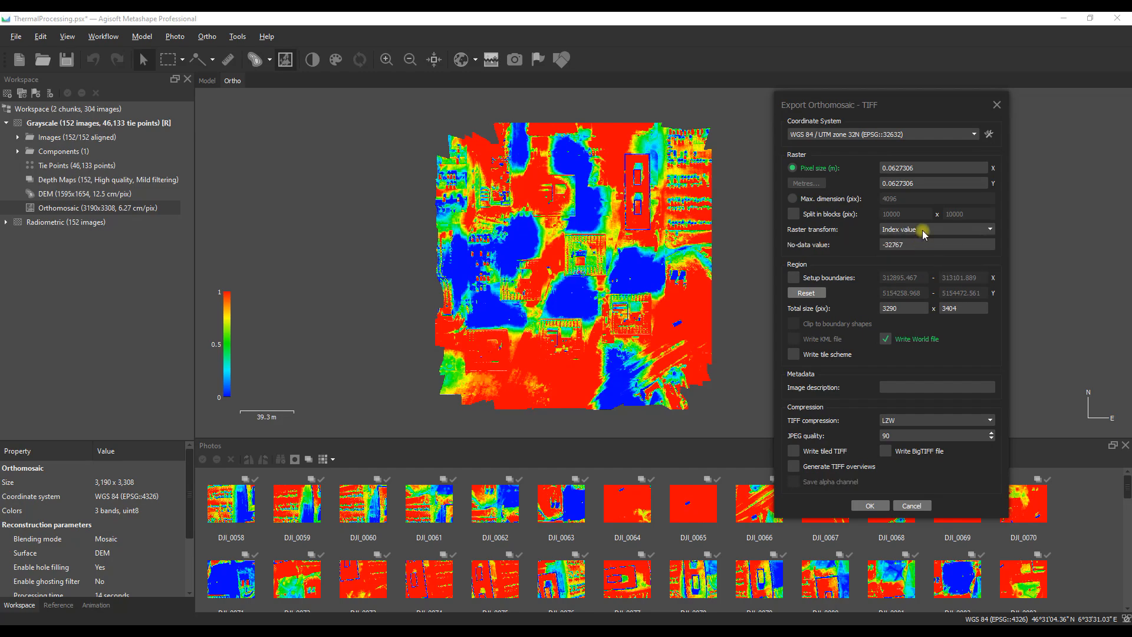
pyautogui.click(912, 506)
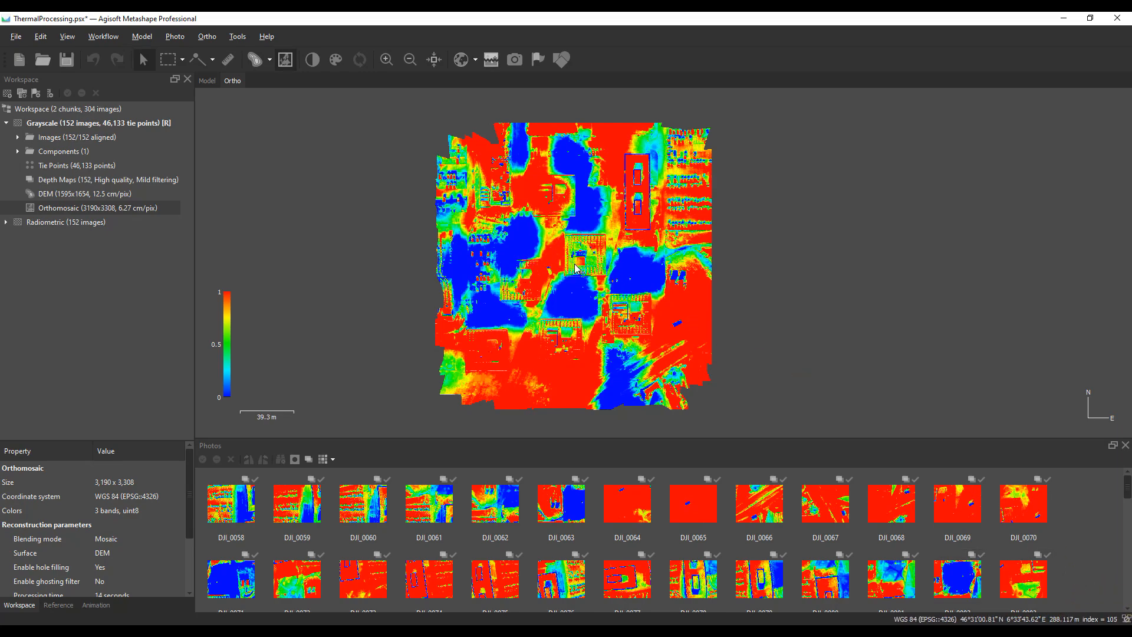
# Step: Start a TIFF/GeoTIFF export of the Grayscale orthomosaic, naming the file Grayscale in the Thermal folder
pyautogui.click(643, 273)
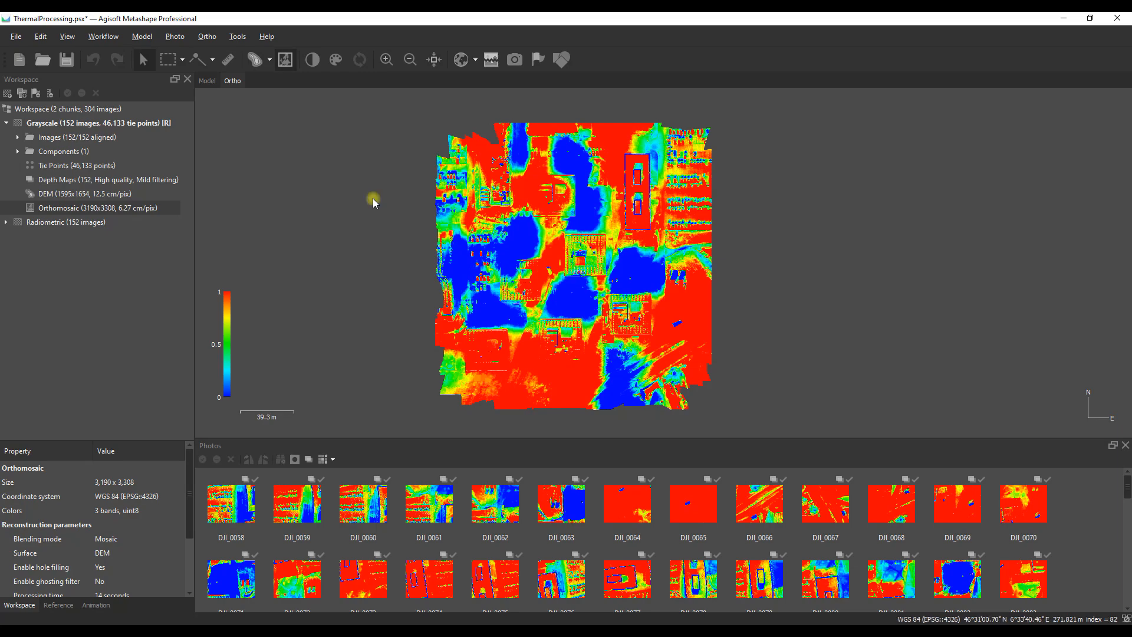
pyautogui.click(17, 37)
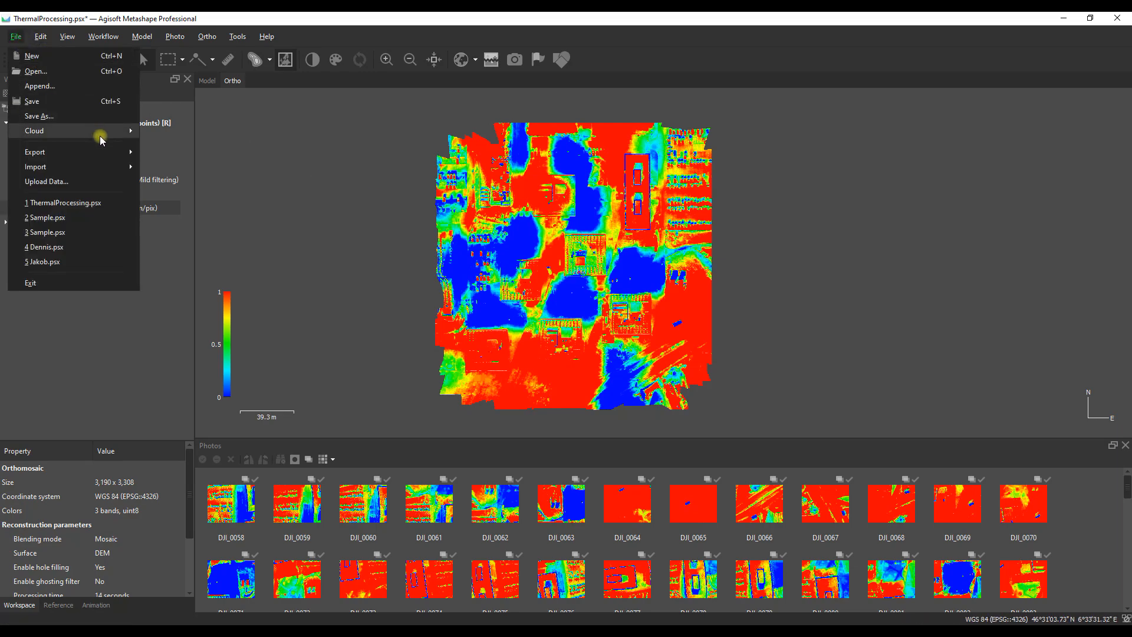
pyautogui.moveTo(115, 151)
pyautogui.click(176, 195)
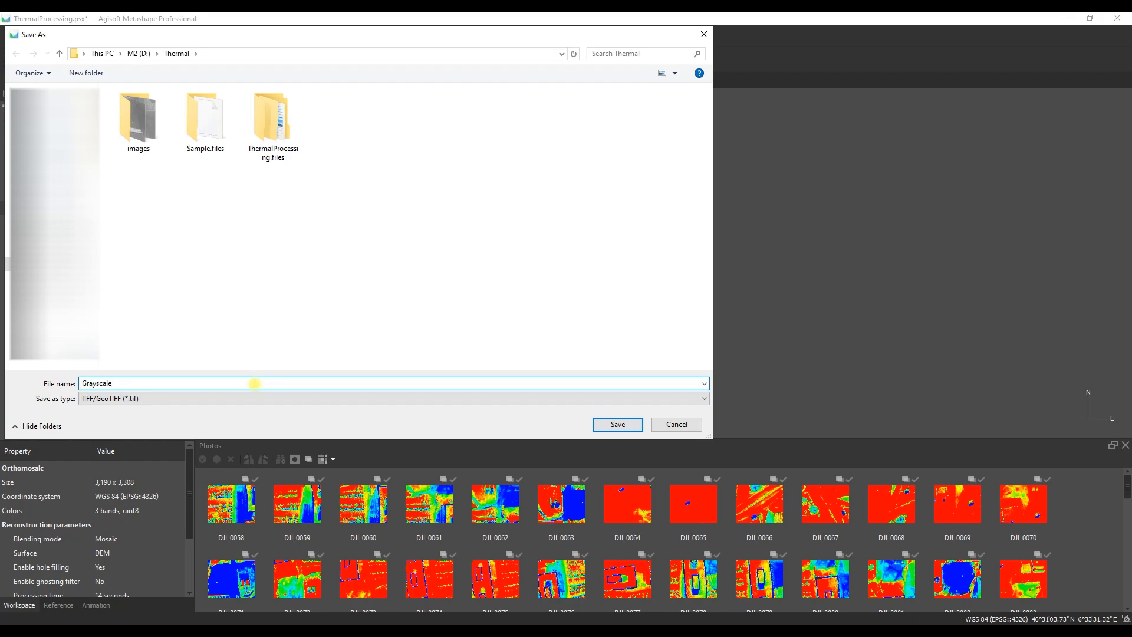
pyautogui.press('Return')
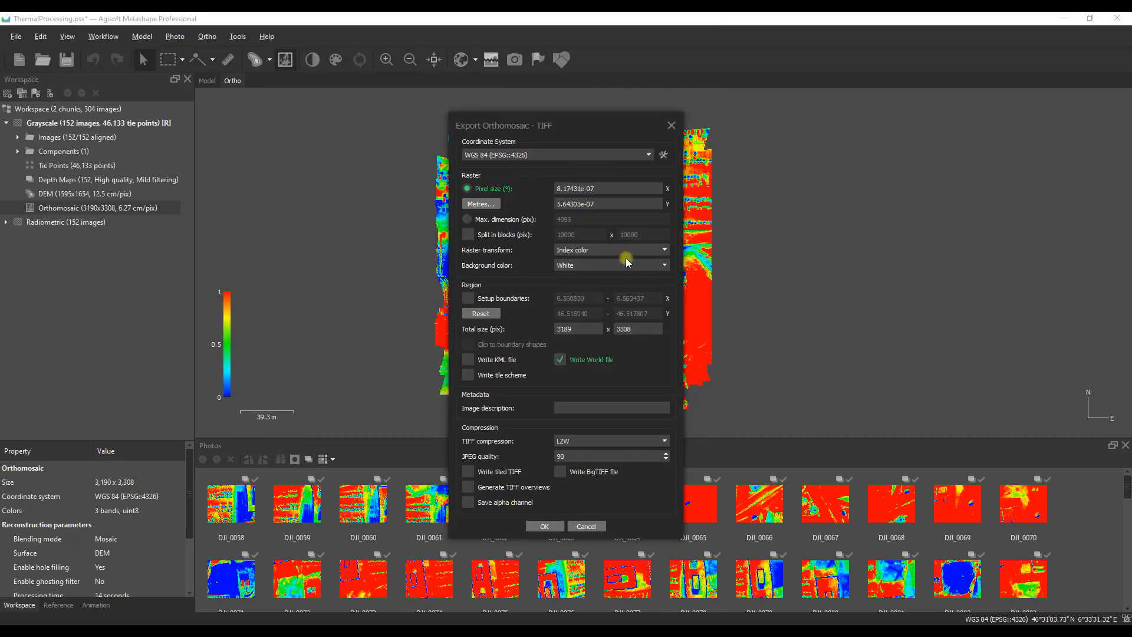
# Step: Export the orthomosaic with the Index value raster transform in WGS 84 / UTM zone 32N (EPSG::32632), processing the data locally
pyautogui.click(664, 250)
pyautogui.click(592, 287)
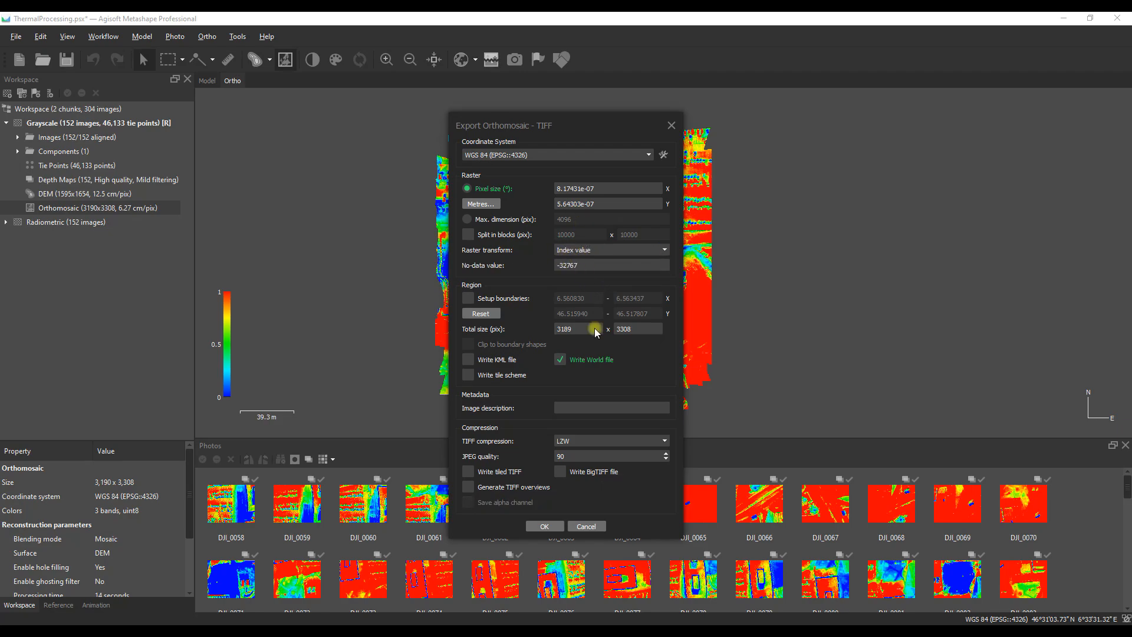
pyautogui.click(619, 155)
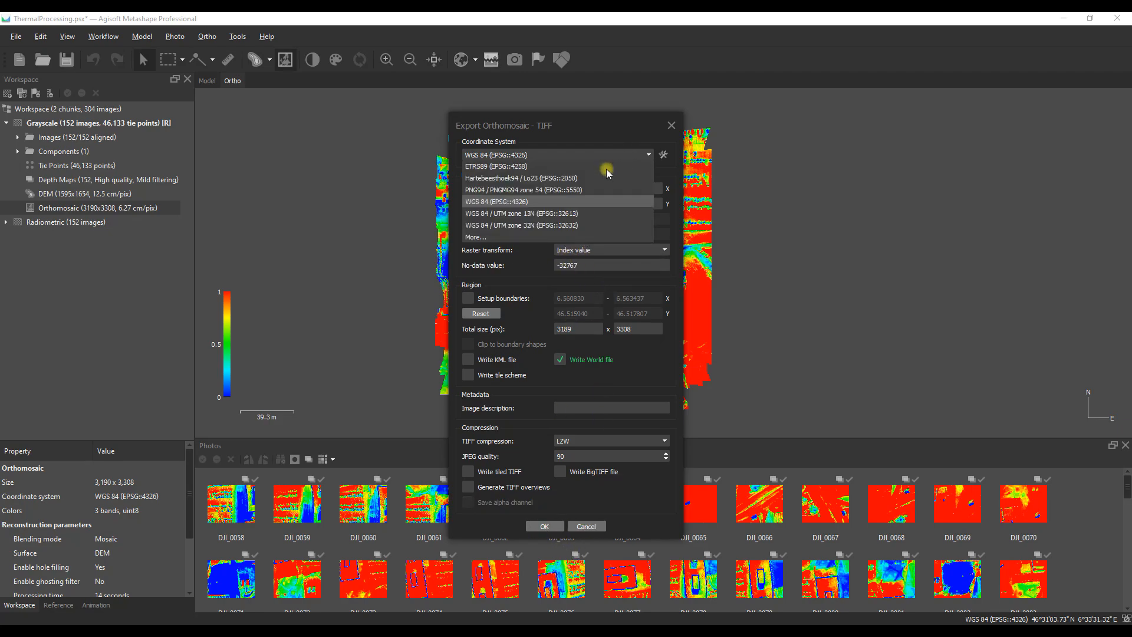
pyautogui.click(522, 225)
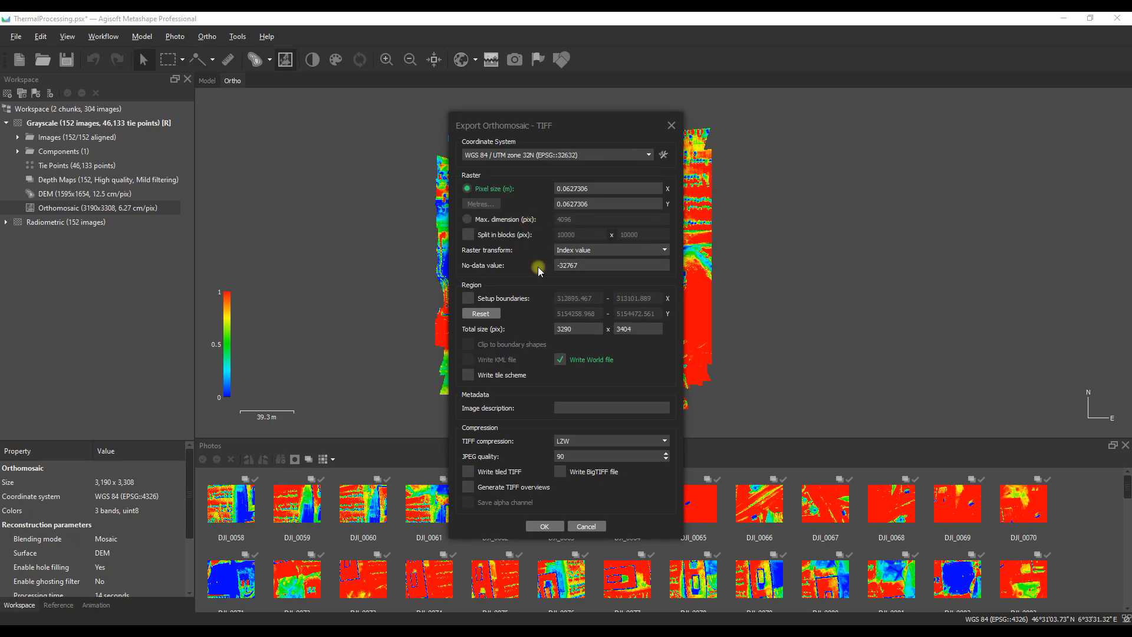
pyautogui.click(544, 525)
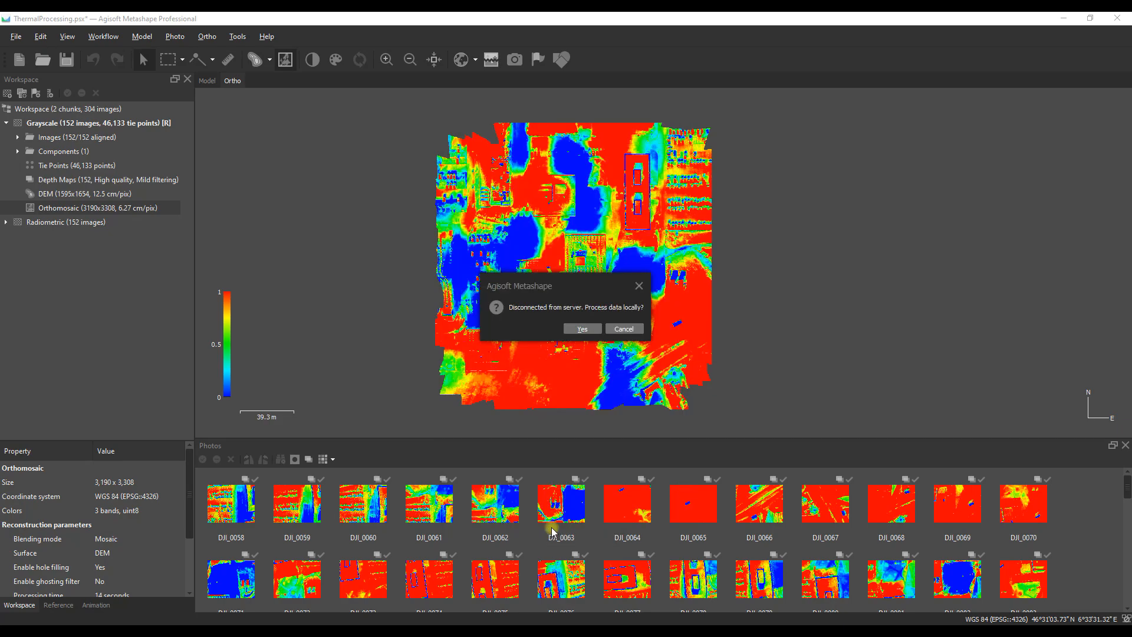
pyautogui.click(582, 328)
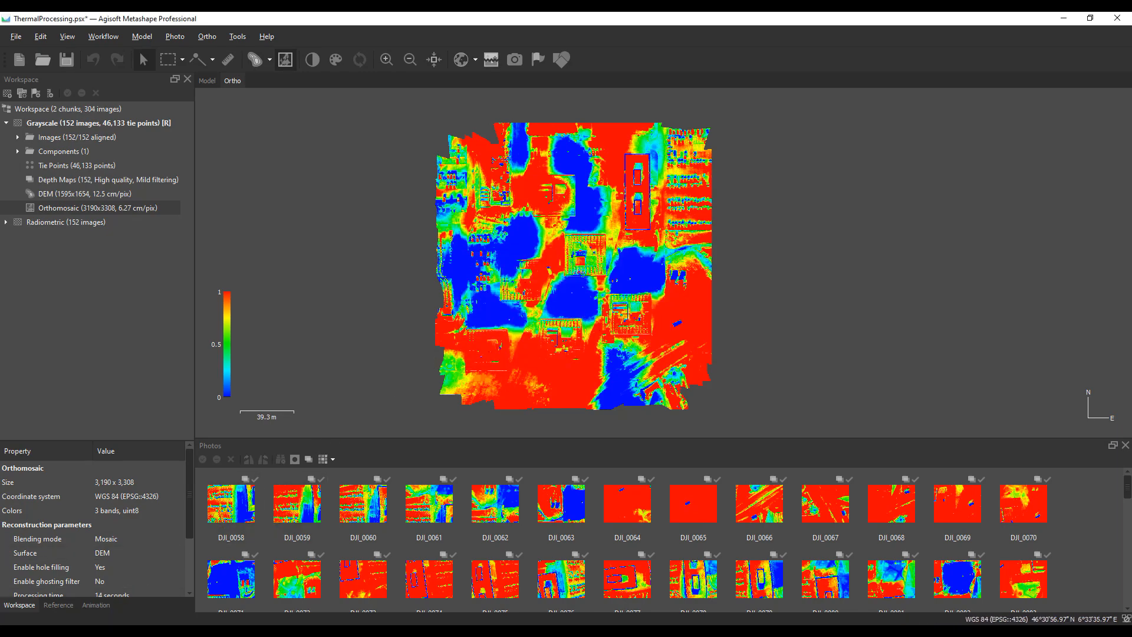
# Step: Switch to File Explorer, open the Thermal folder and load the exported Grayscale.tif into Global Mapper
pyautogui.hotkey('alt', 'Tab')
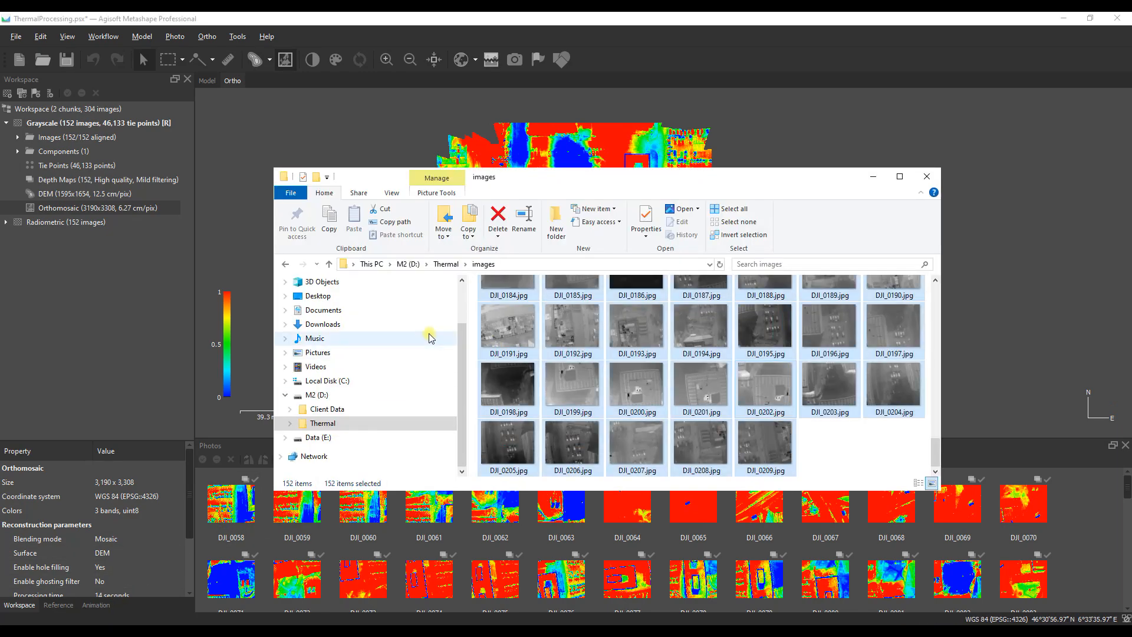
pyautogui.click(450, 265)
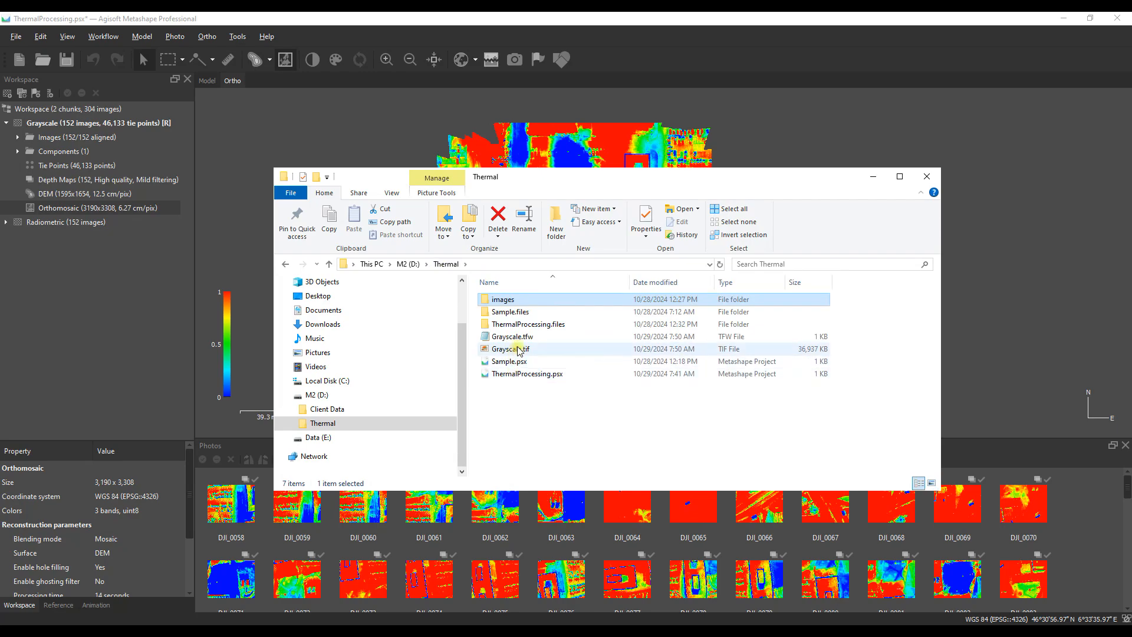
pyautogui.click(571, 351)
pyautogui.moveTo(522, 355); pyautogui.dragTo(443, 378)
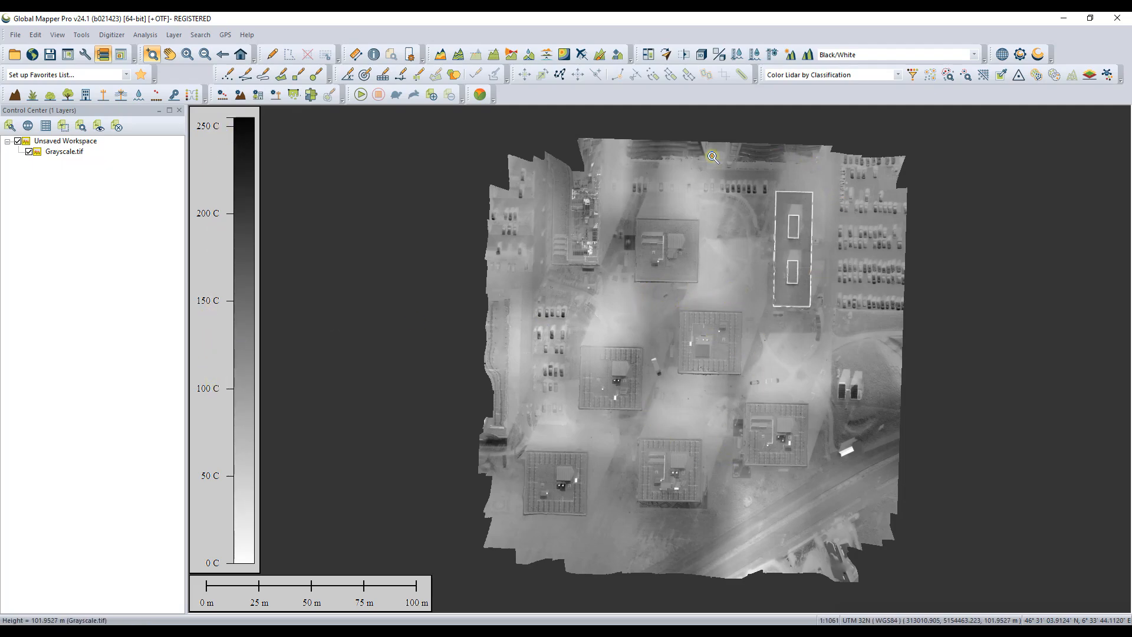
# Step: Try the Color Ramp Shader on the thermal raster and settle on the Pix4D shader
pyautogui.click(974, 56)
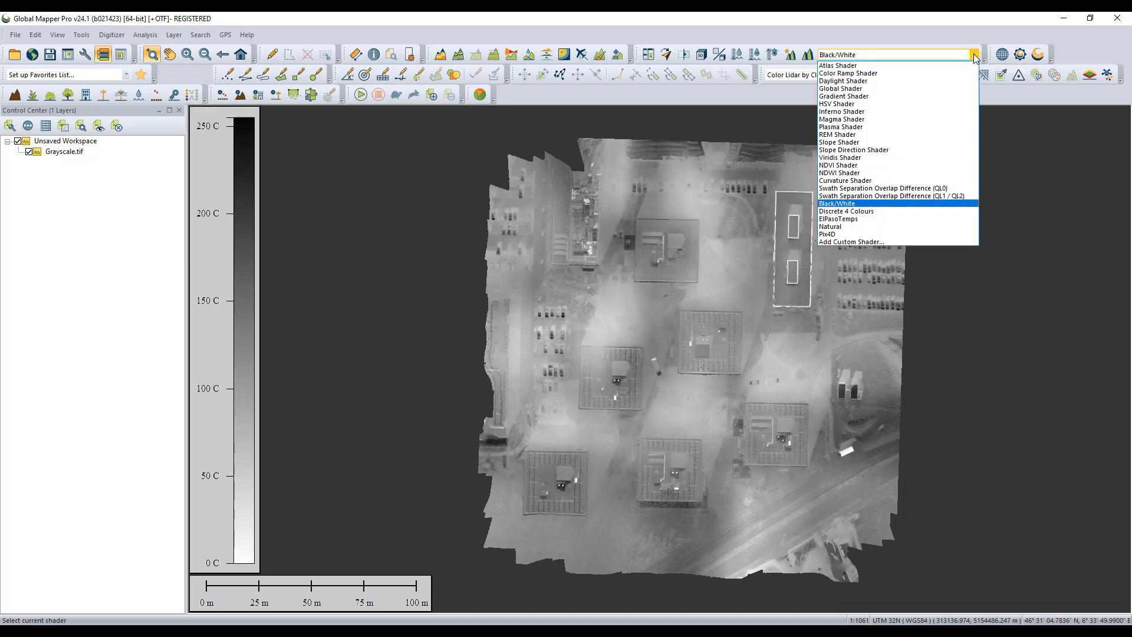
pyautogui.click(871, 73)
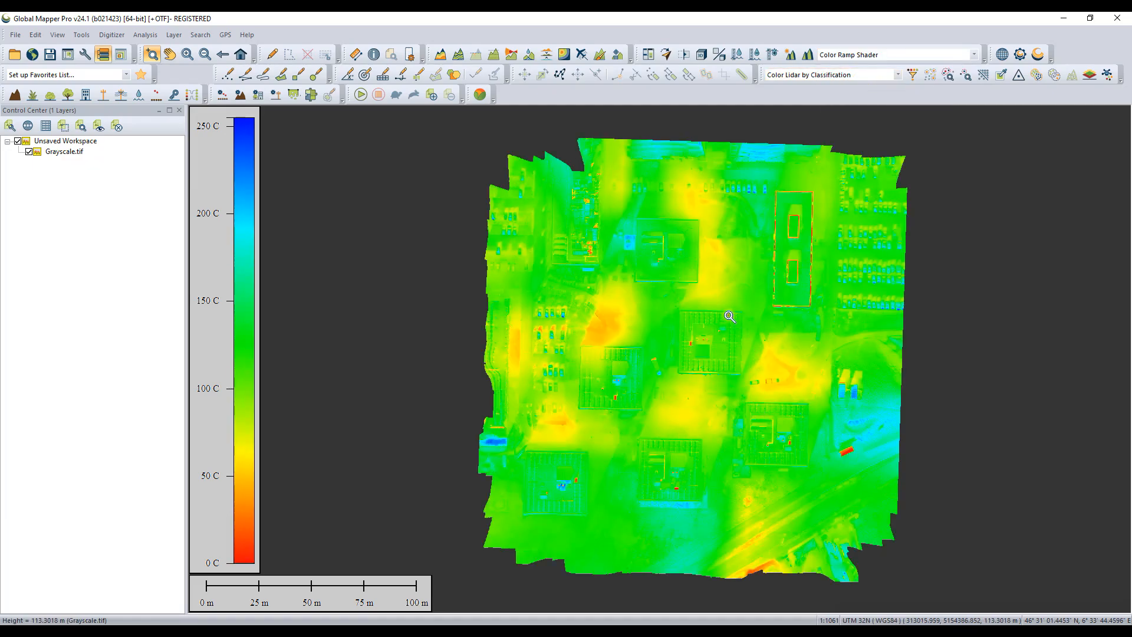
pyautogui.click(975, 56)
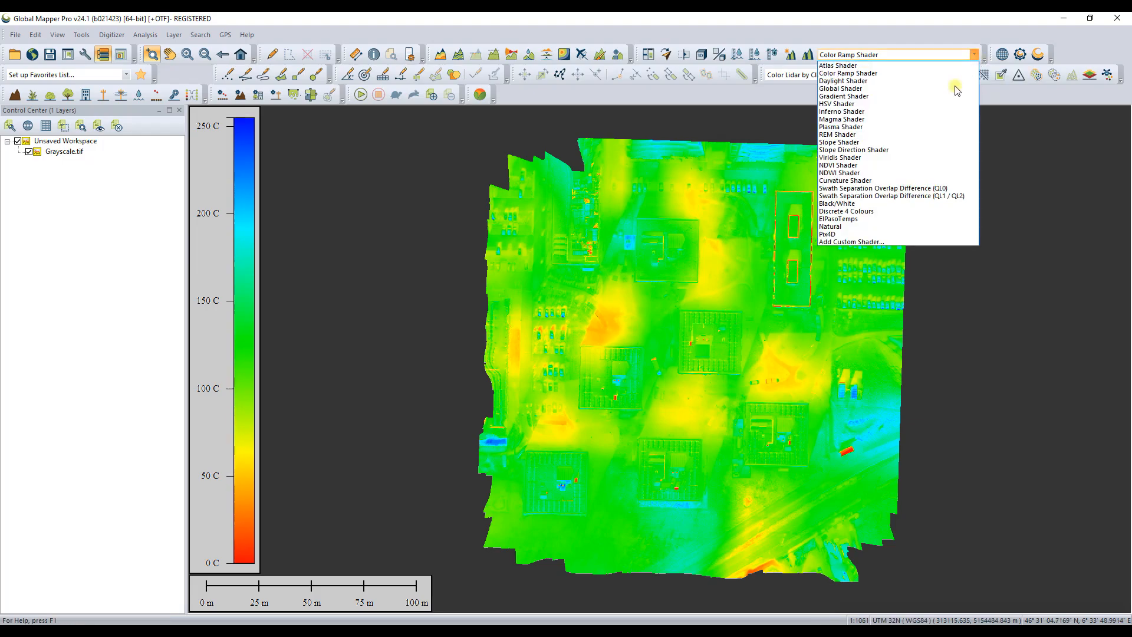
pyautogui.click(832, 234)
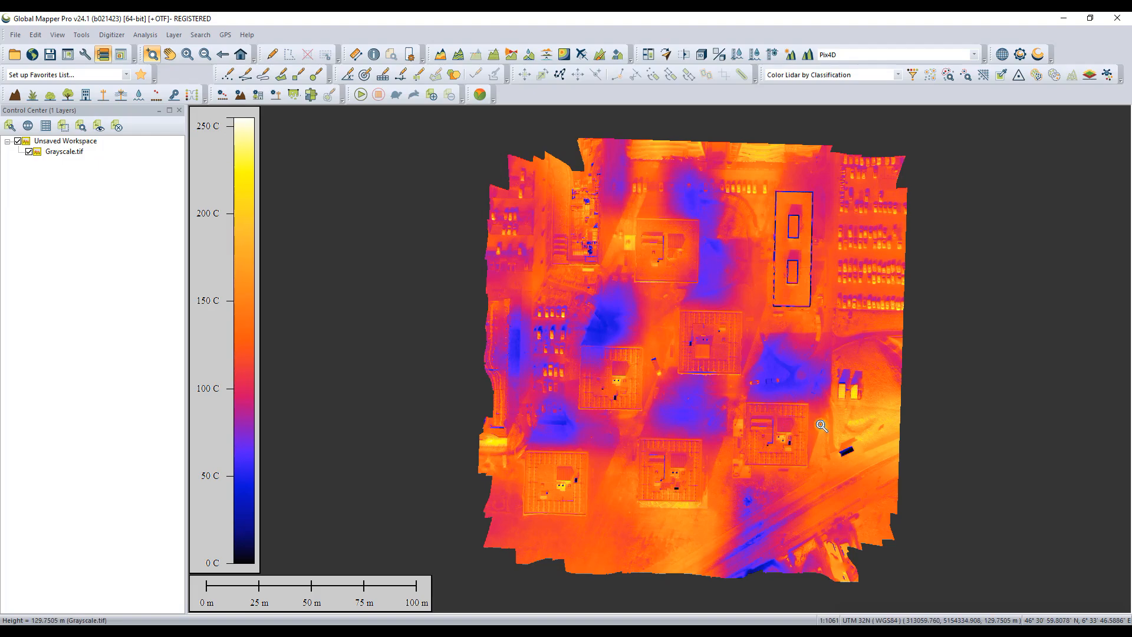
# Step: Set the minimum valid elevation of the Grayscale.tif layer to 100 meters and accept the elevation options
pyautogui.scroll(5, 904, 331)
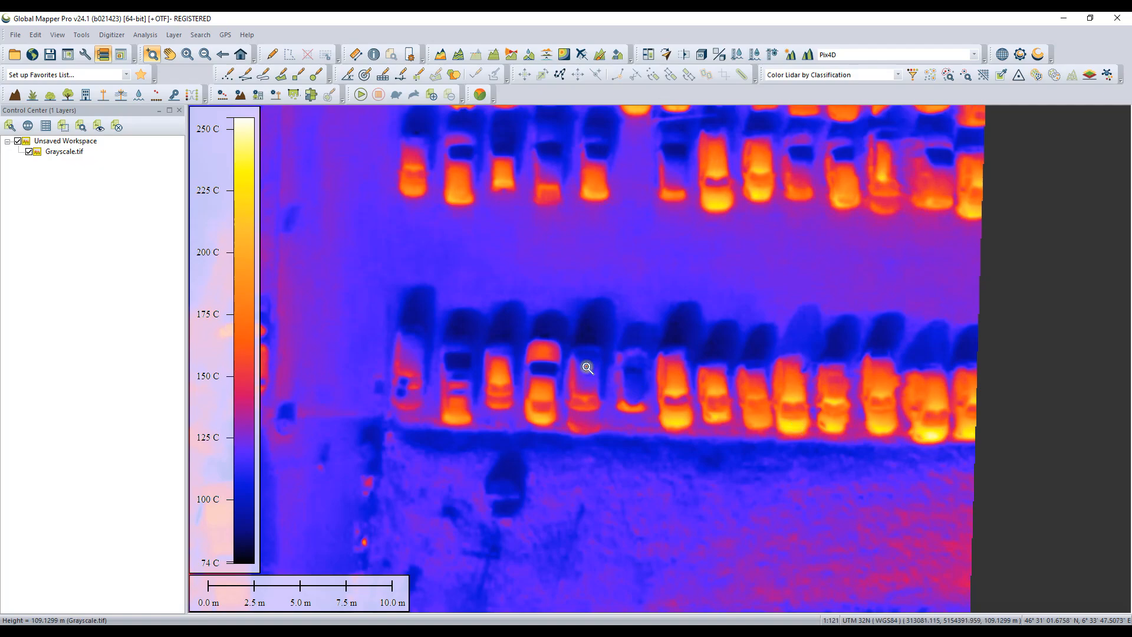
pyautogui.rightClick(65, 155)
pyautogui.click(94, 162)
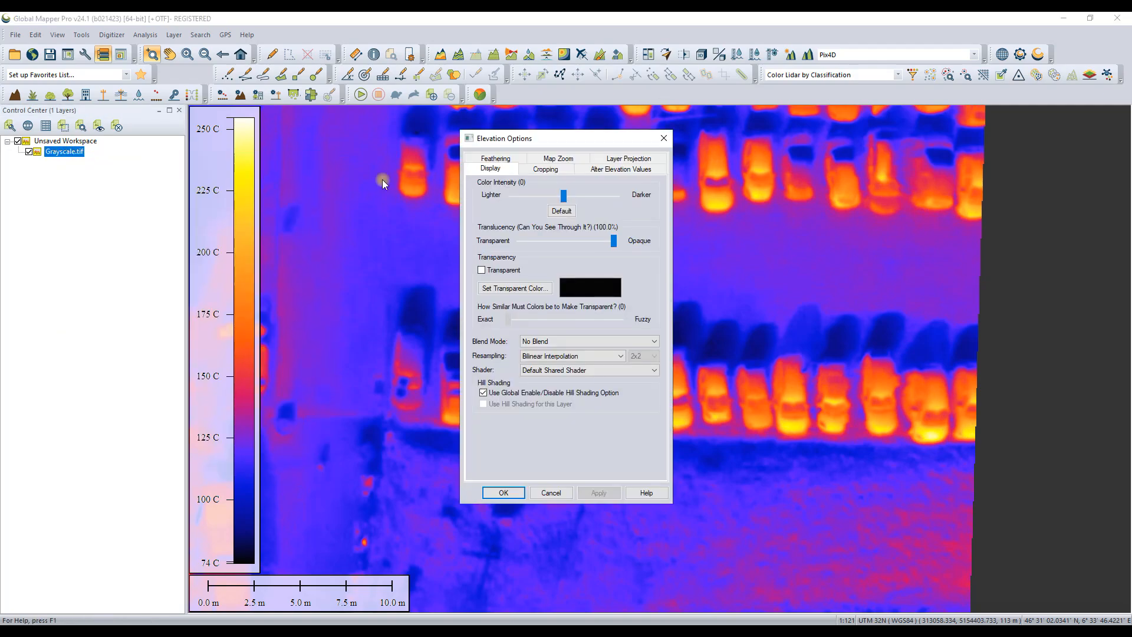
pyautogui.click(603, 170)
pyautogui.moveTo(574, 143); pyautogui.dragTo(135, 181)
pyautogui.doubleClick(126, 370)
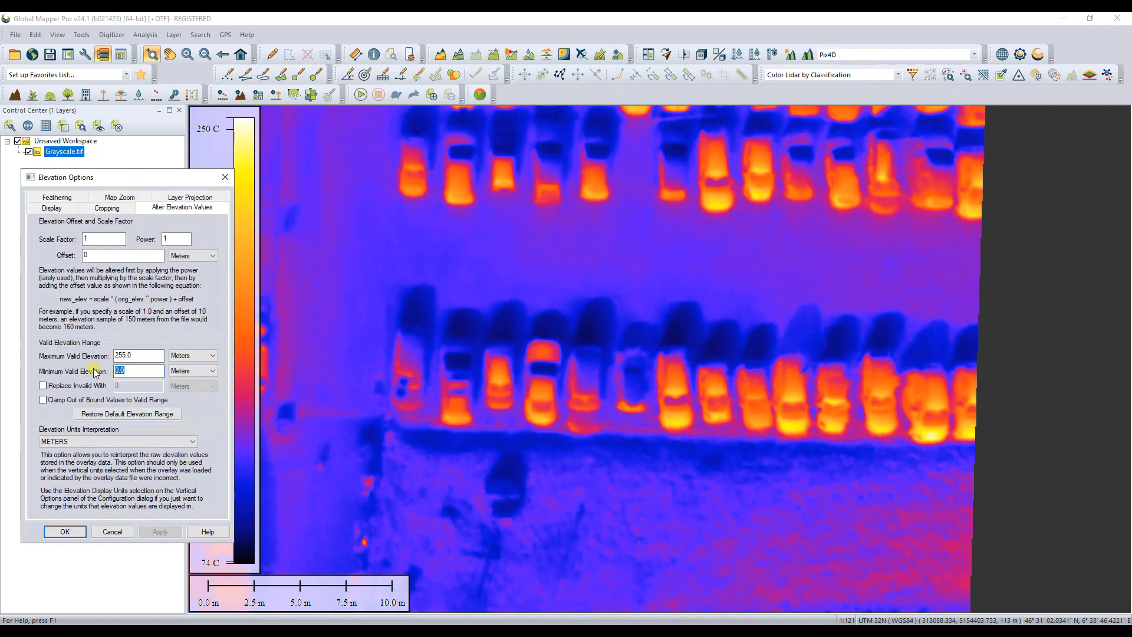
pyautogui.write('100')
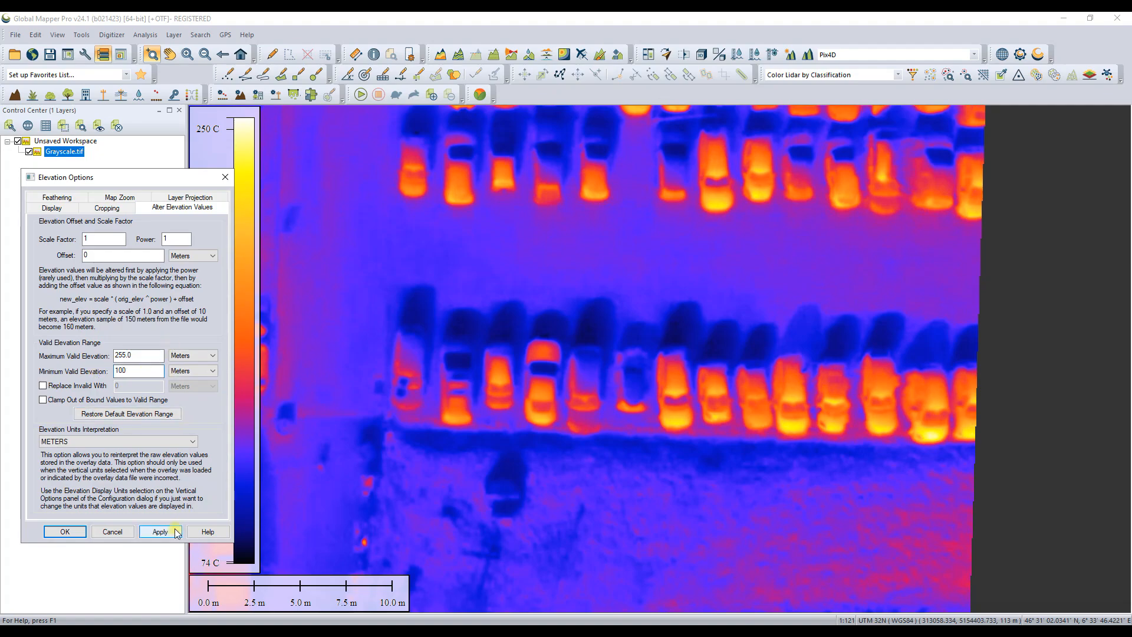
pyautogui.click(161, 531)
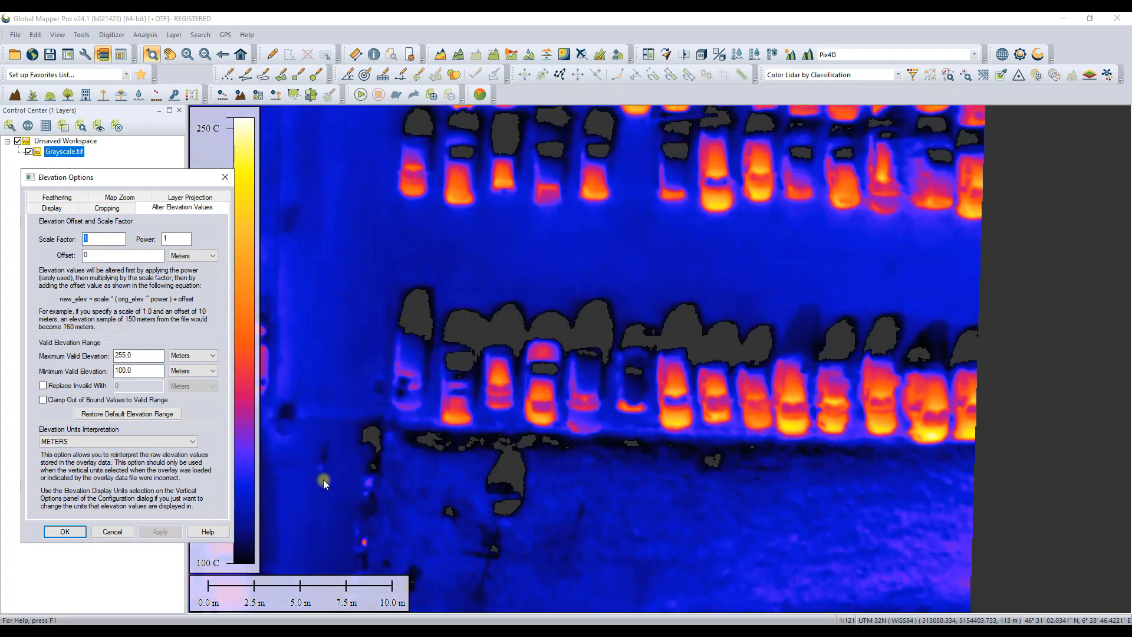
pyautogui.click(68, 532)
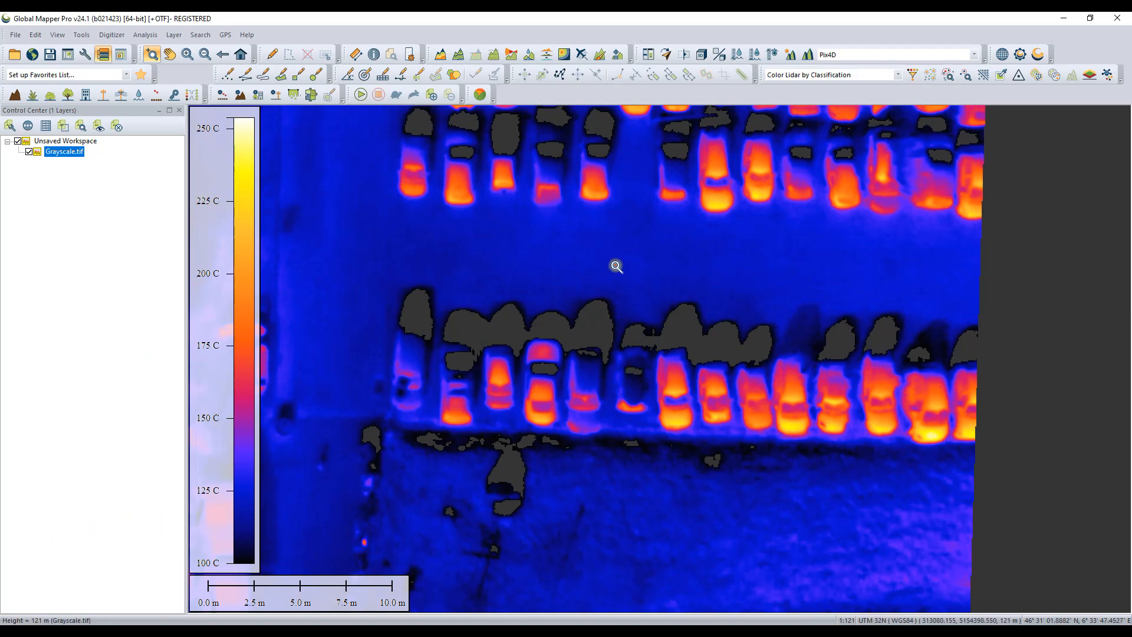
# Step: Show the full map extent and reset the Grayscale.tif layer's minimum valid elevation to 0 meters
pyautogui.click(242, 55)
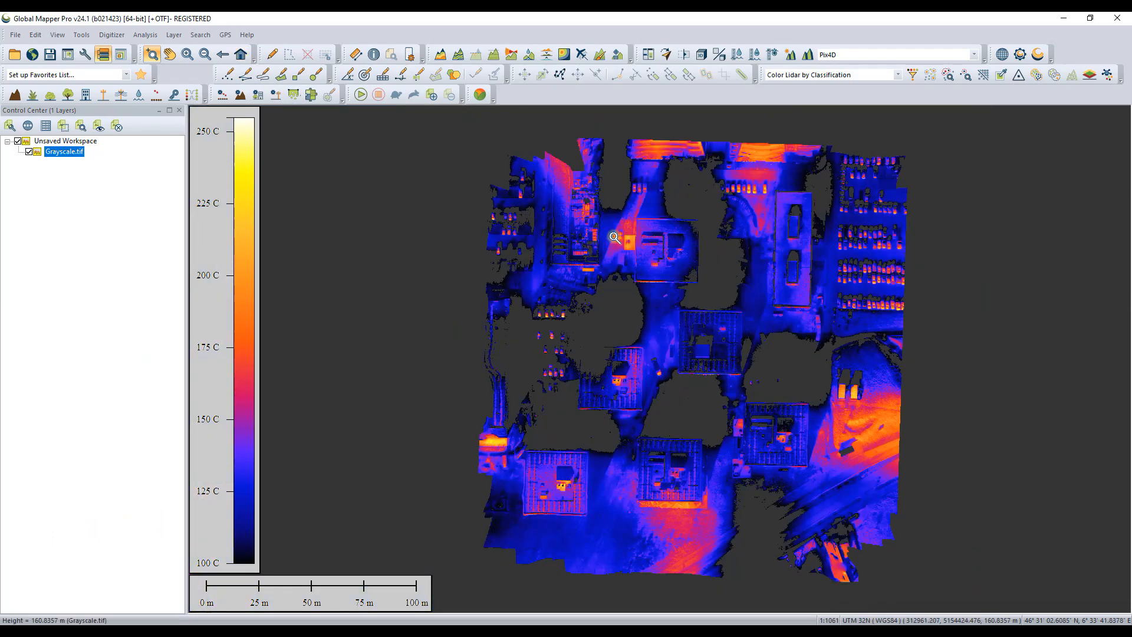
pyautogui.rightClick(58, 155)
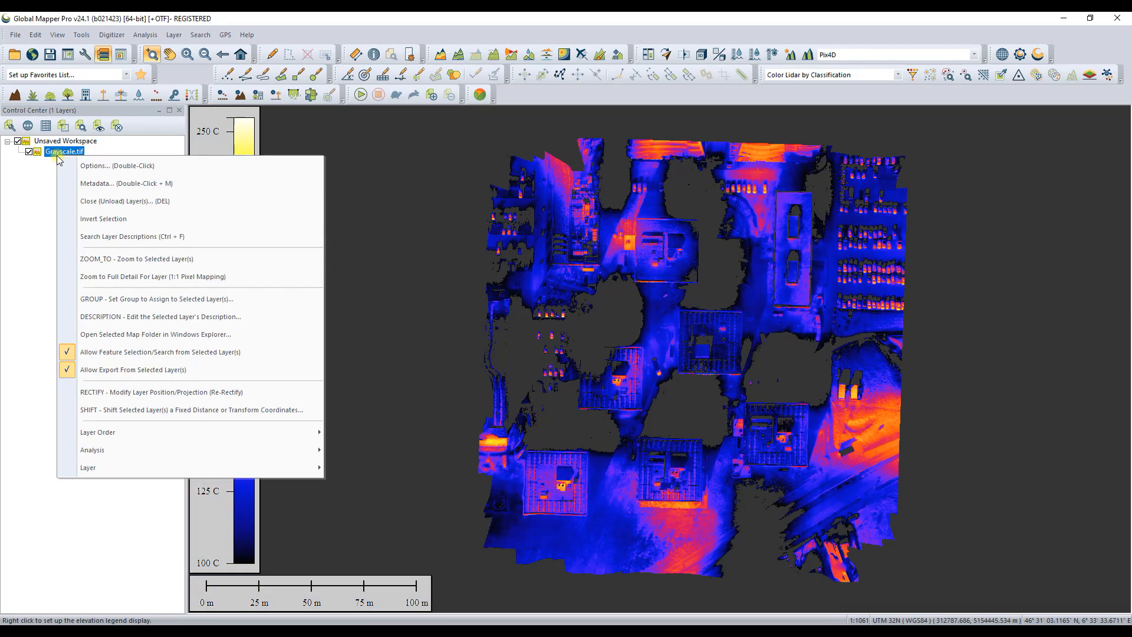
pyautogui.click(102, 165)
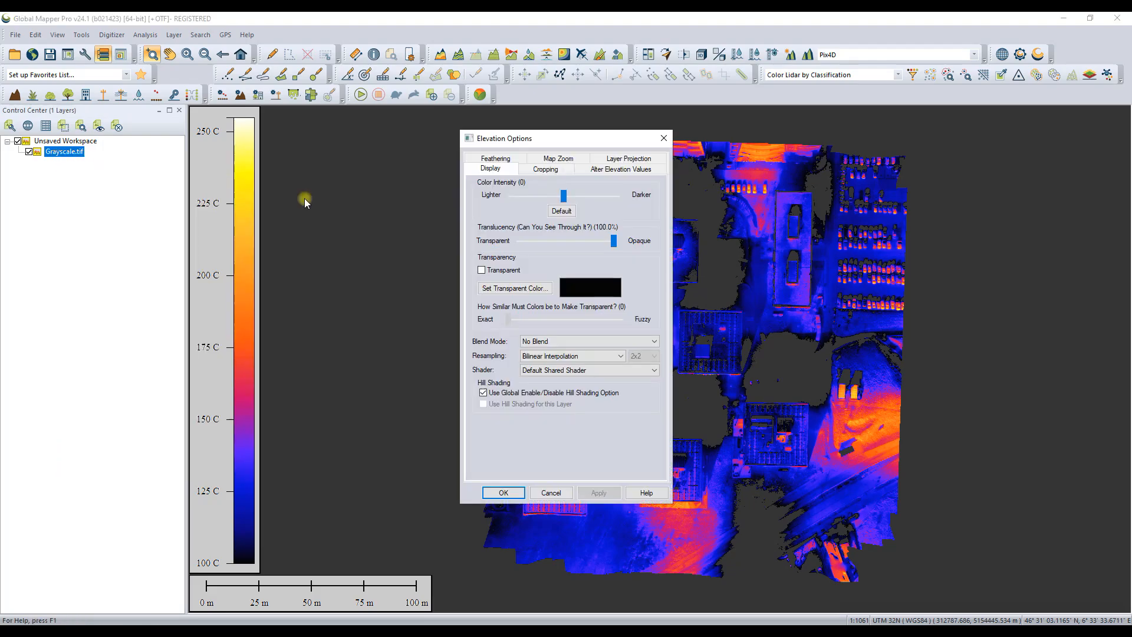
pyautogui.click(628, 170)
pyautogui.doubleClick(576, 331)
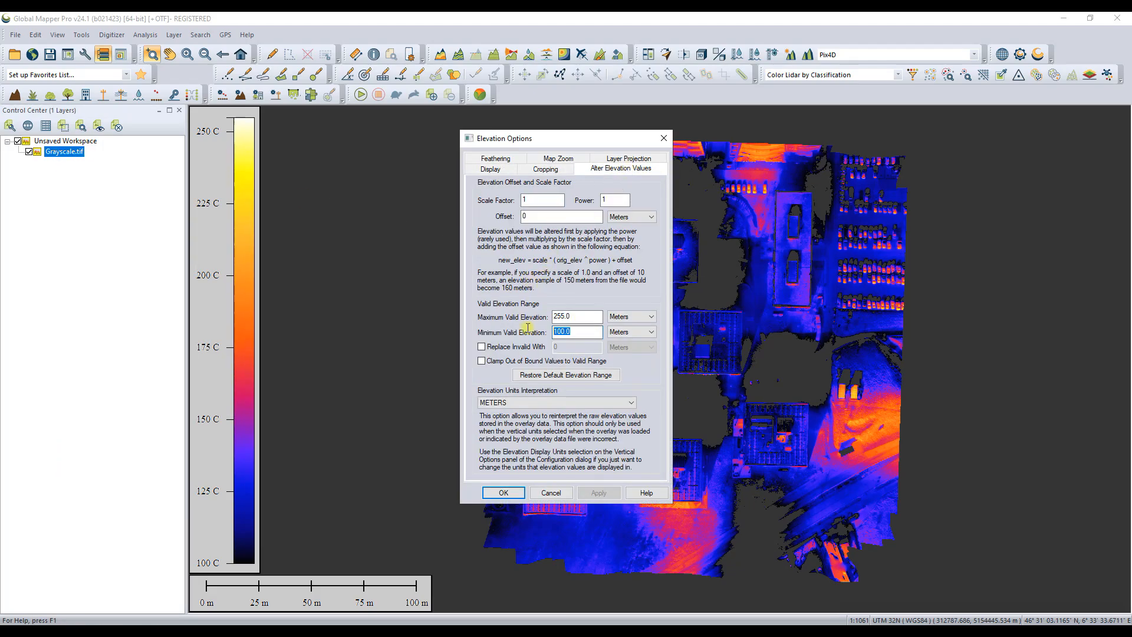
pyautogui.write('0')
pyautogui.moveTo(590, 147); pyautogui.dragTo(241, 146)
pyautogui.click(252, 492)
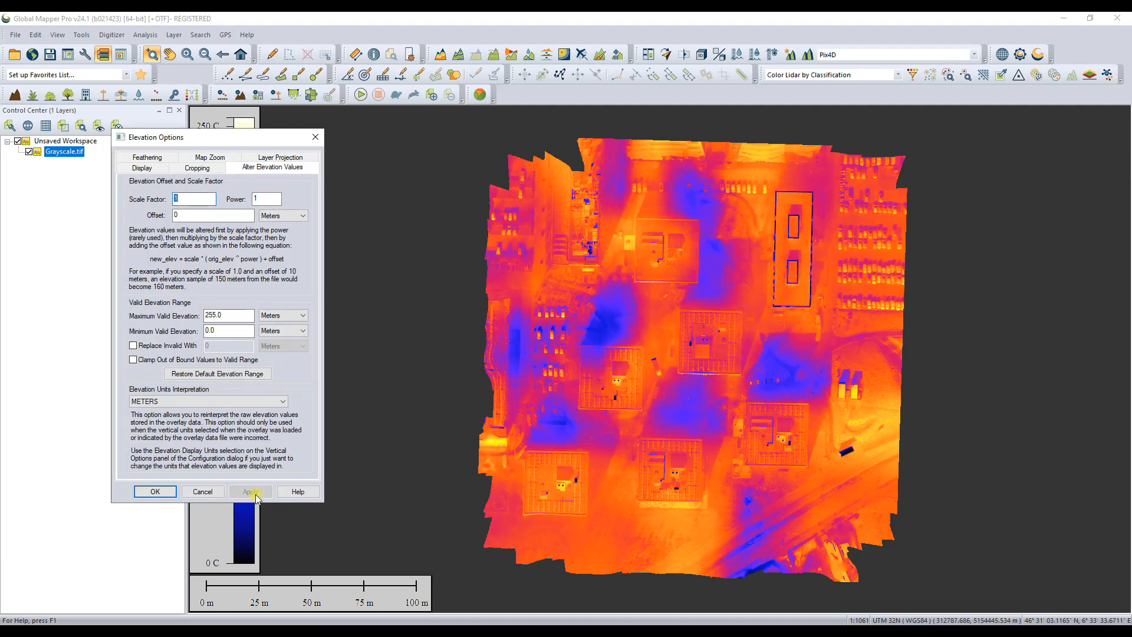
pyautogui.click(155, 493)
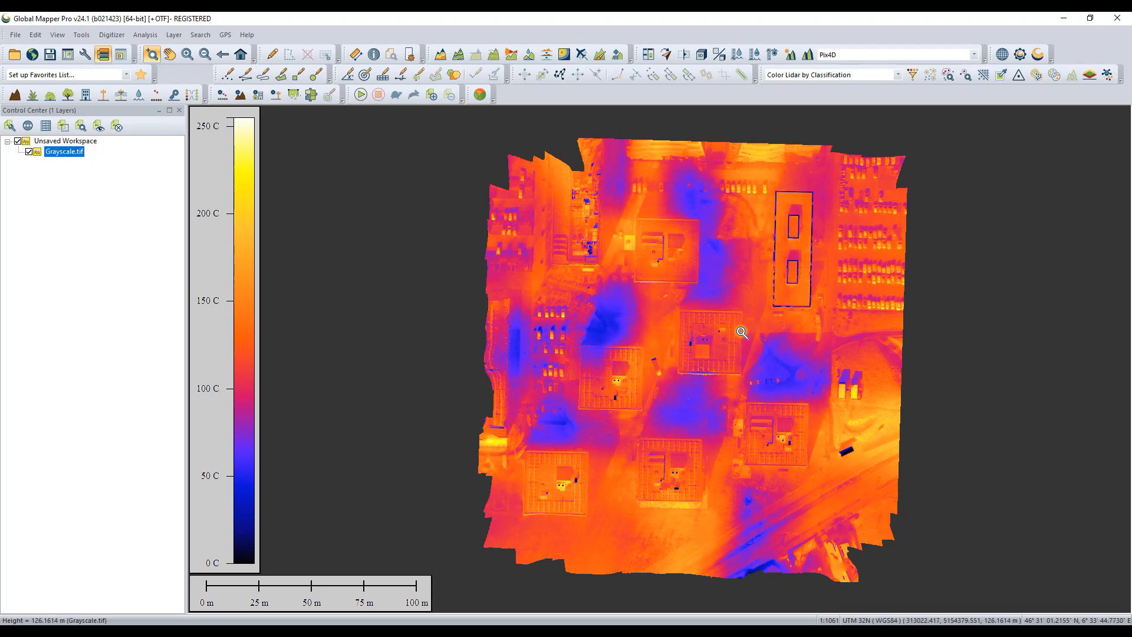
# Step: Examine the thermal values and details on the central building's roof, its edge and the surrounding ground
pyautogui.moveTo(677, 307); pyautogui.dragTo(743, 379)
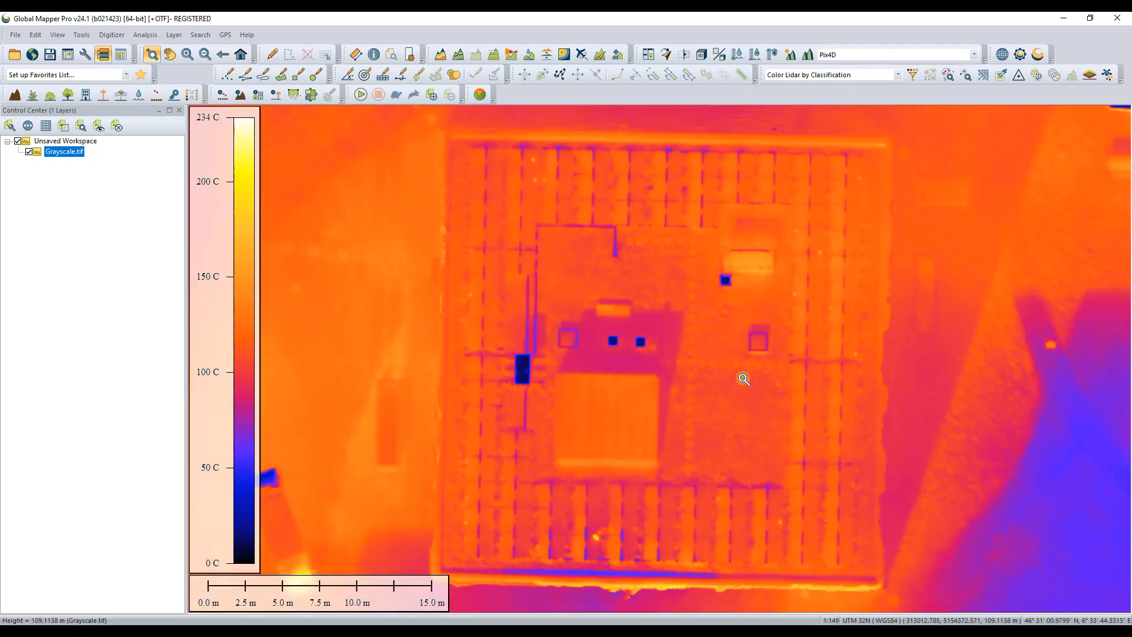
pyautogui.moveTo(529, 208); pyautogui.dragTo(794, 430)
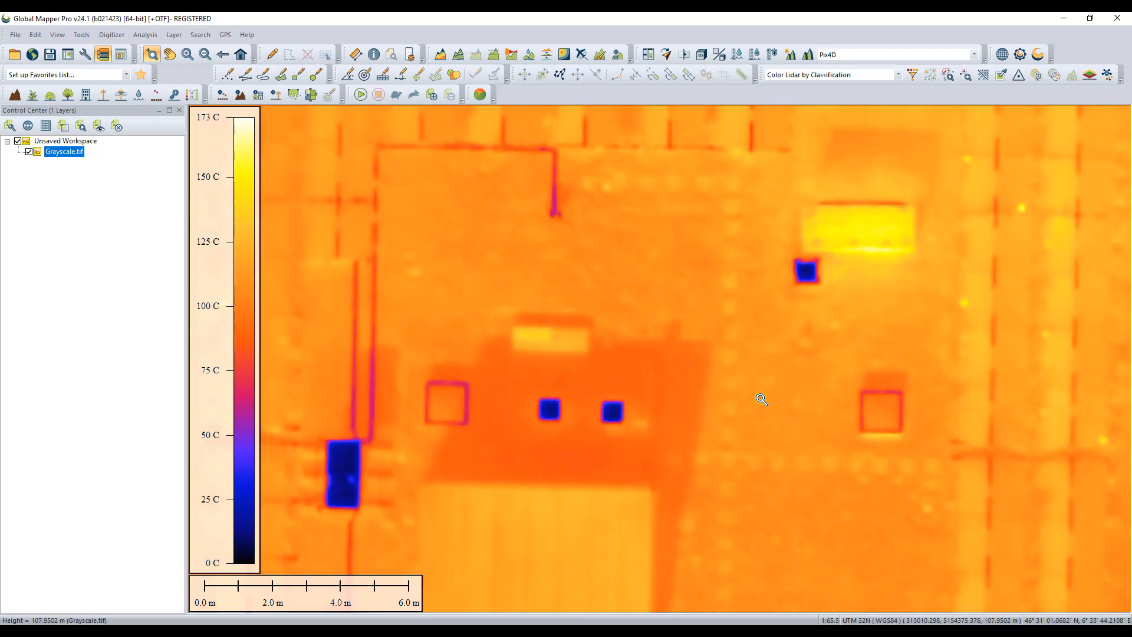
pyautogui.scroll(-1, 759, 396)
pyautogui.moveTo(341, 188); pyautogui.dragTo(463, 286)
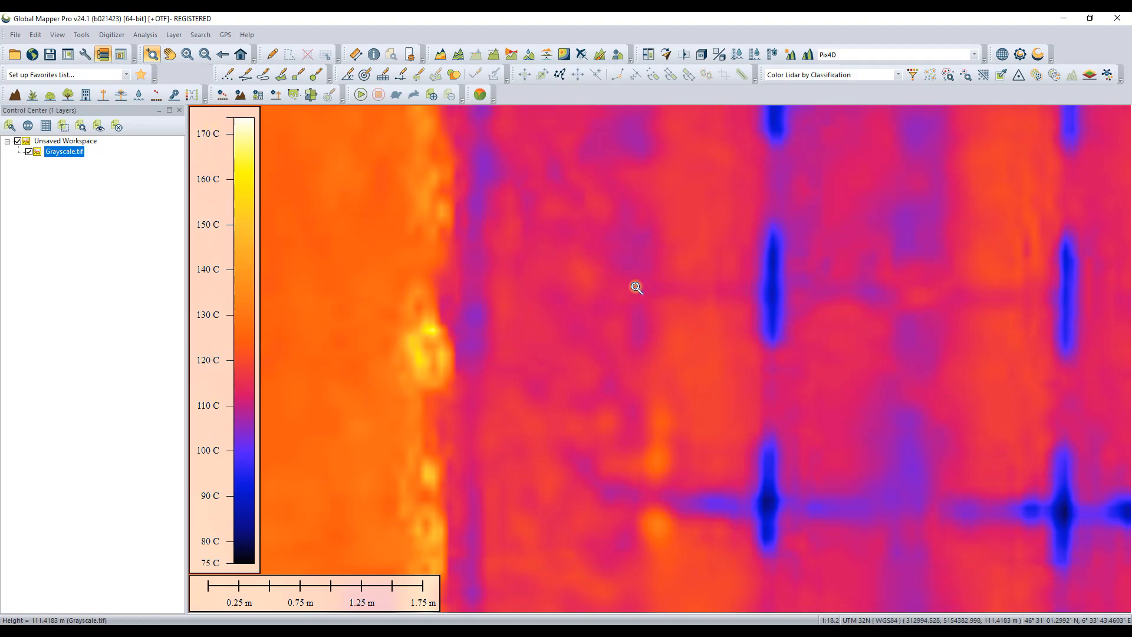
pyautogui.scroll(-2, 634, 287)
pyautogui.scroll(-1, 634, 287)
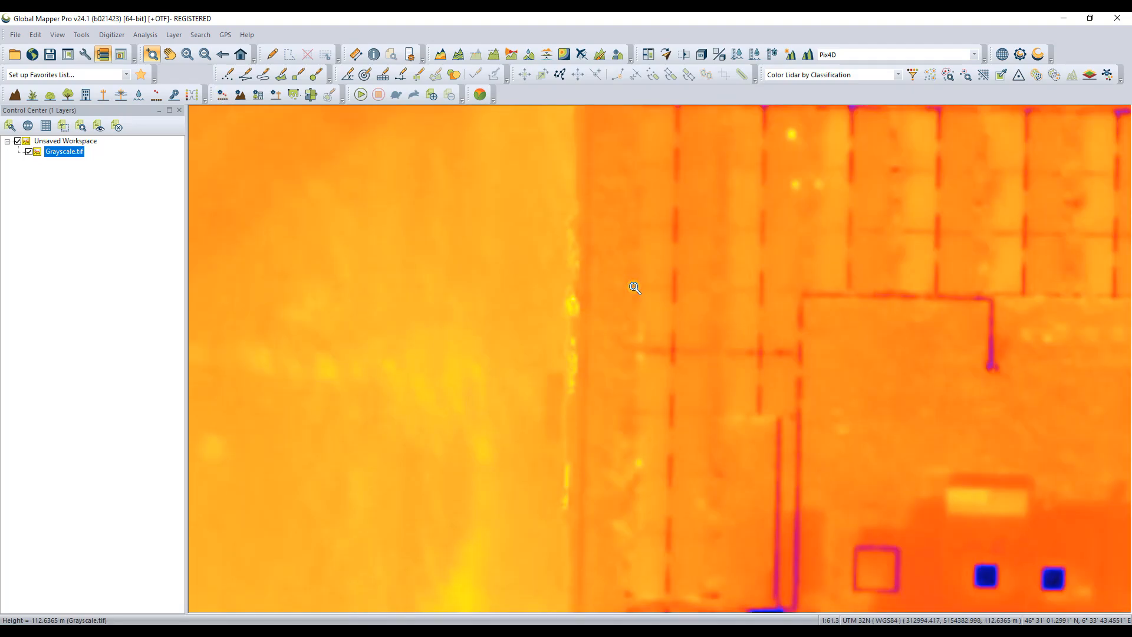
pyautogui.scroll(-2, 634, 287)
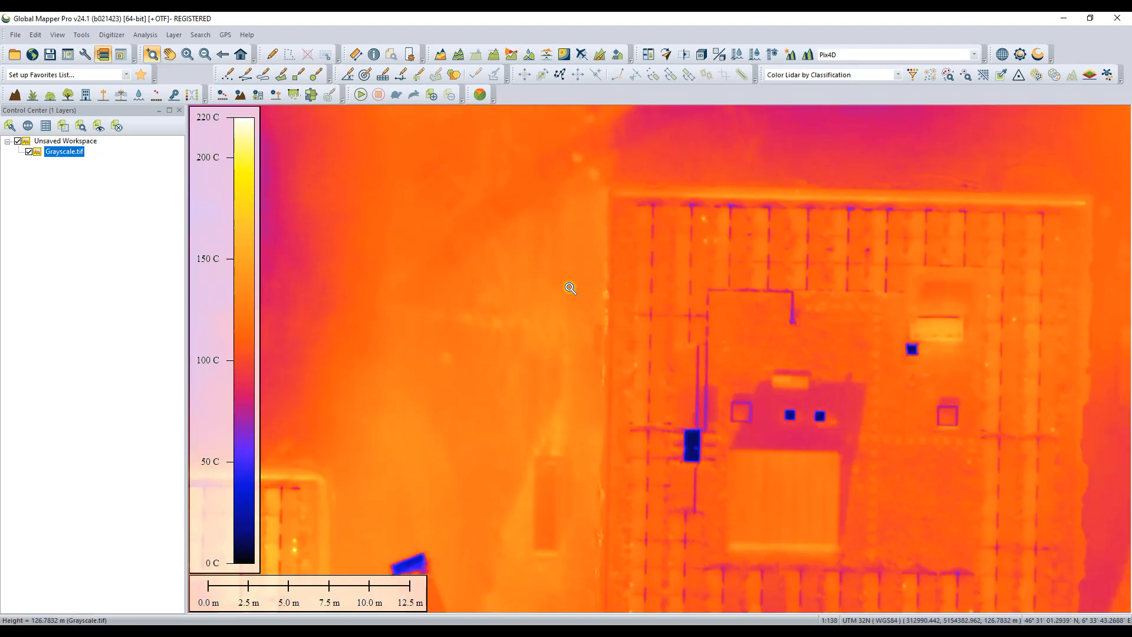
pyautogui.scroll(-1, 571, 287)
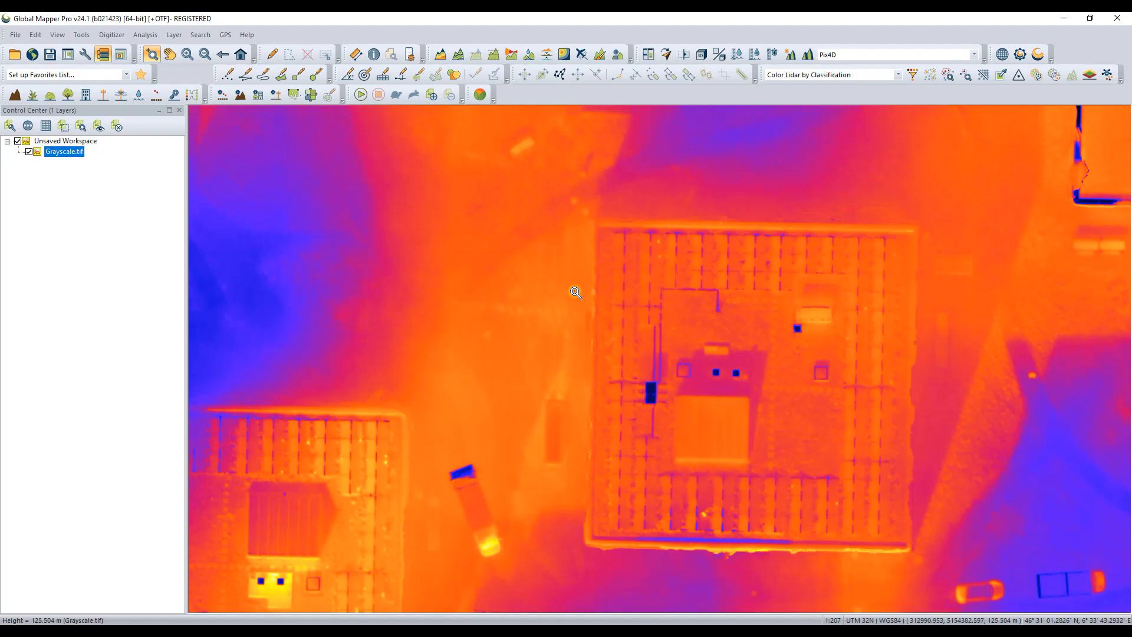
pyautogui.click(170, 54)
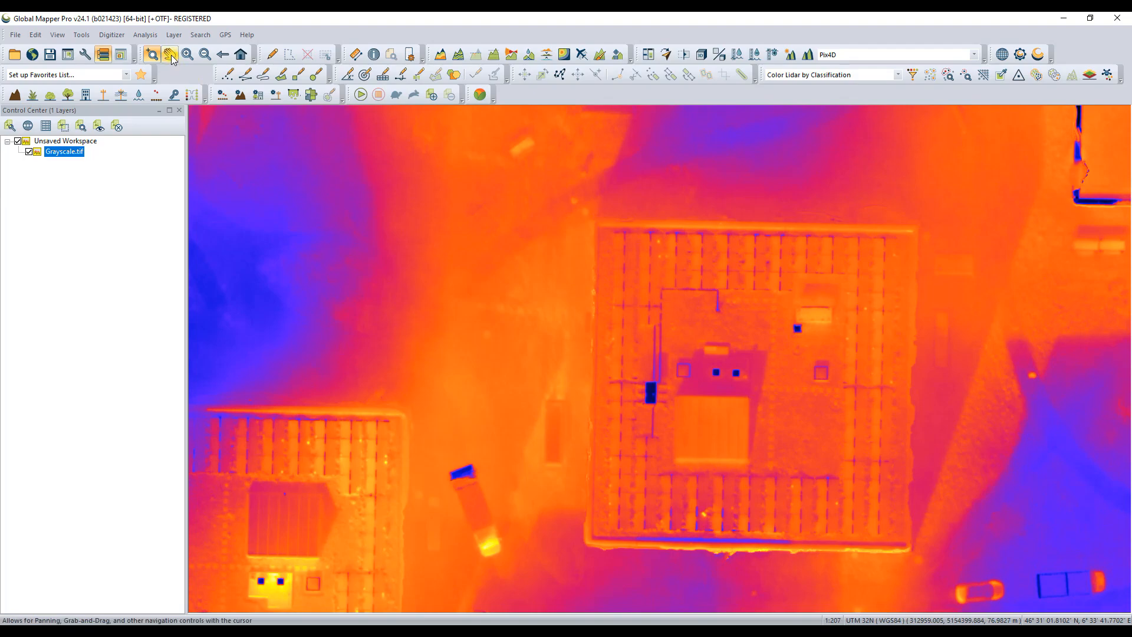
# Step: Examine the roof of the neighbouring building to the southwest, focusing on its hot patch and cold rooftop objects
pyautogui.moveTo(454, 377); pyautogui.dragTo(724, 293)
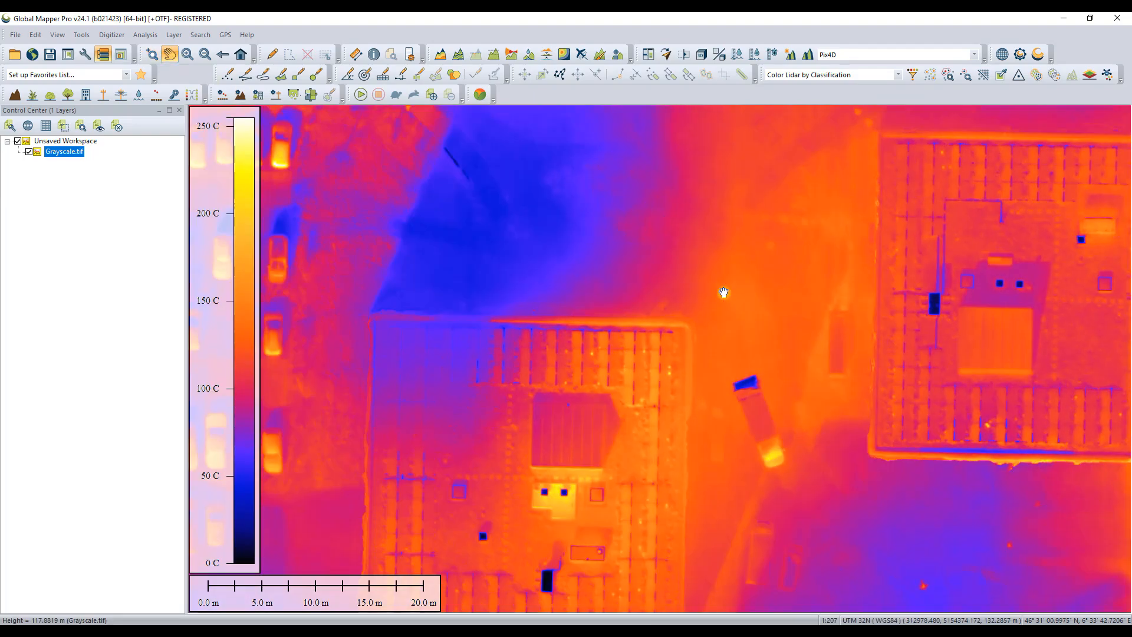
pyautogui.moveTo(646, 463); pyautogui.dragTo(636, 306)
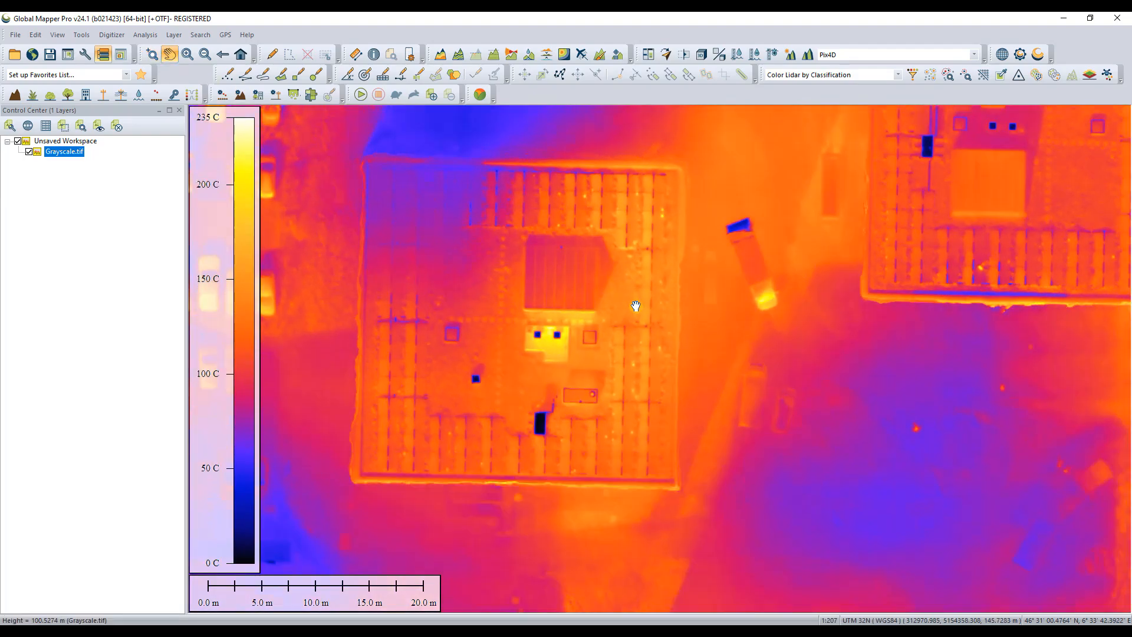
pyautogui.scroll(2, 487, 352)
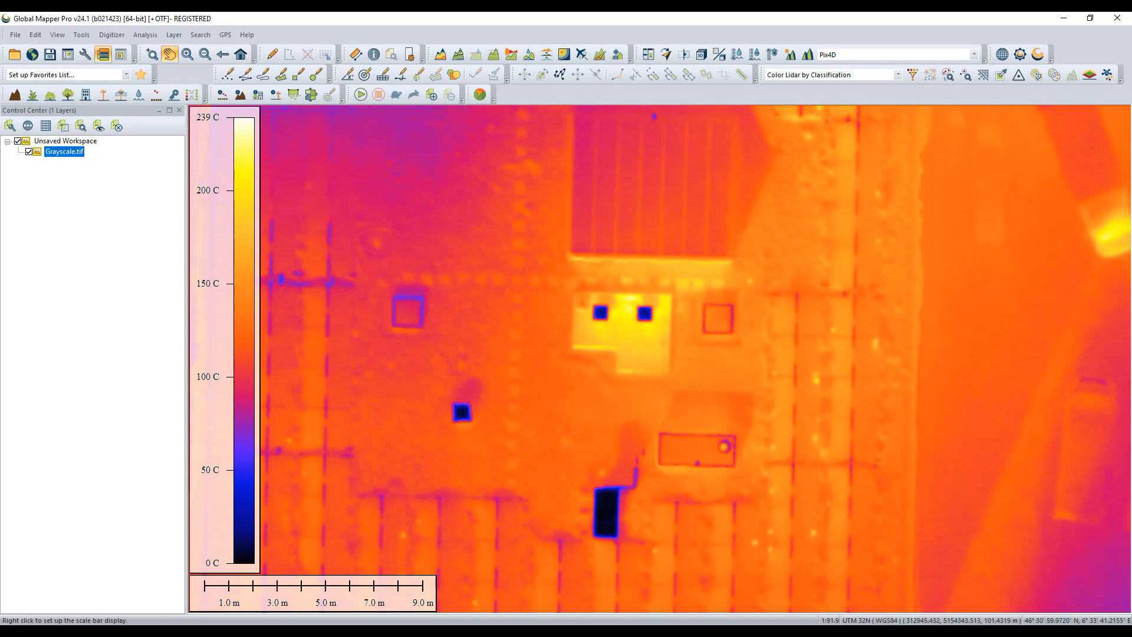
# Step: Switch to Agisoft Metashape and recolour the Grayscale orthomosaic with the Gray palette and an automatic value range in the Raster Calculator
pyautogui.click(227, 633)
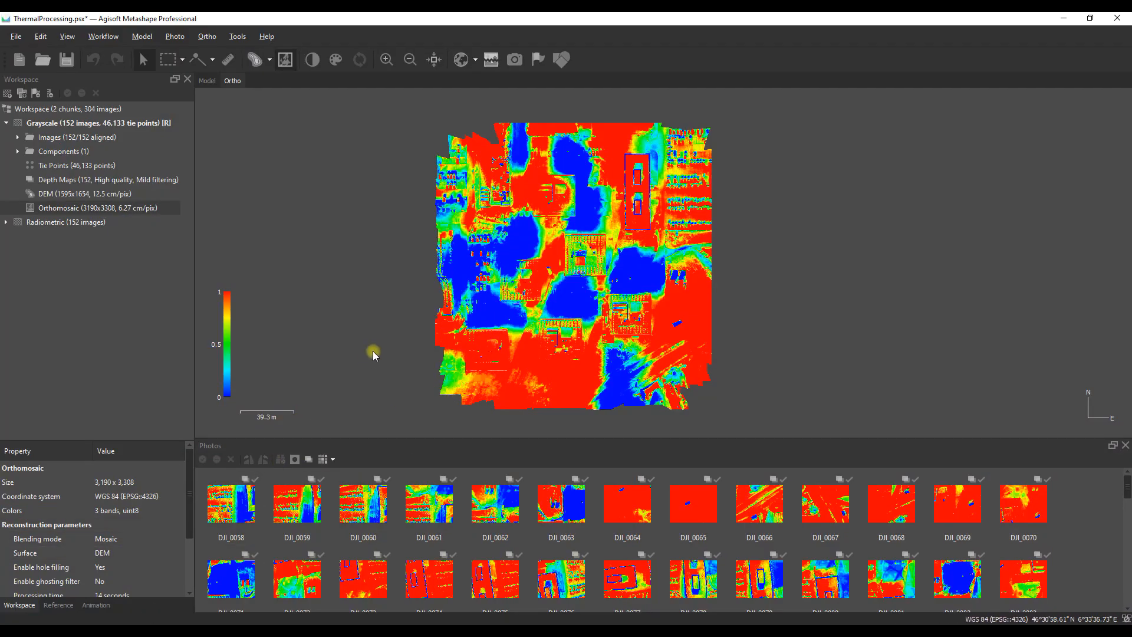
pyautogui.click(336, 59)
pyautogui.click(507, 223)
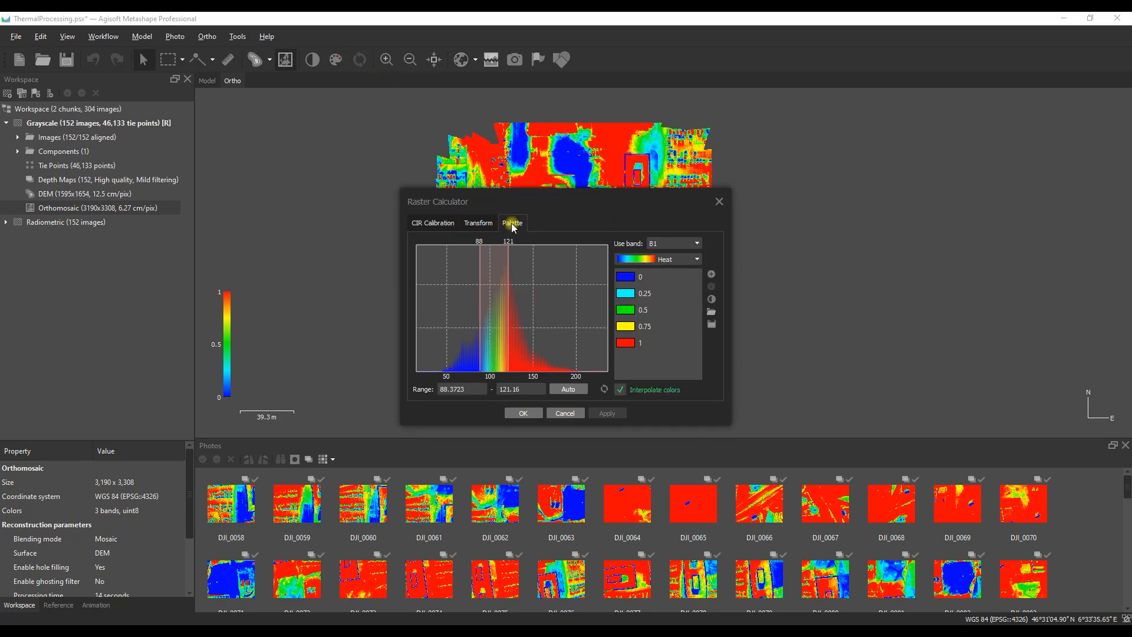
pyautogui.click(697, 260)
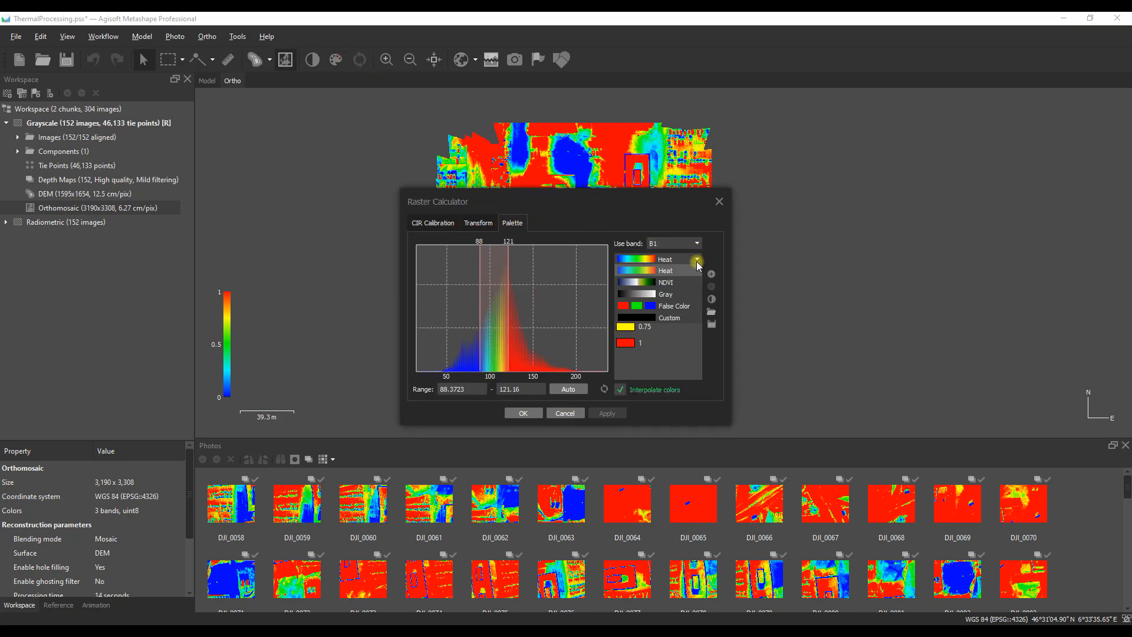
pyautogui.click(666, 294)
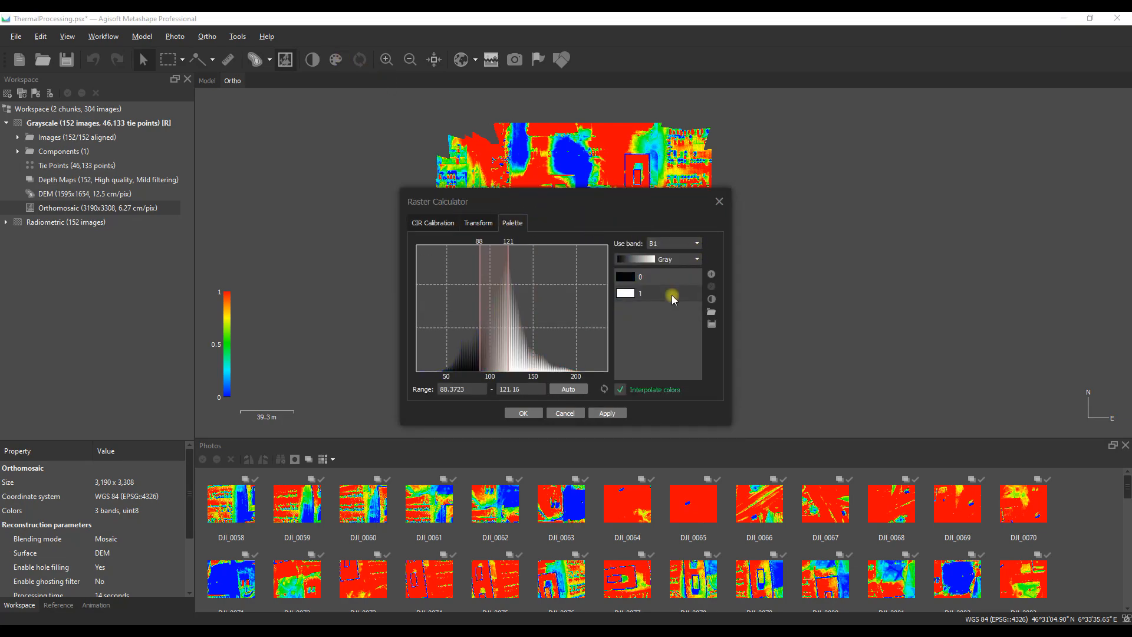
pyautogui.click(580, 389)
pyautogui.click(607, 412)
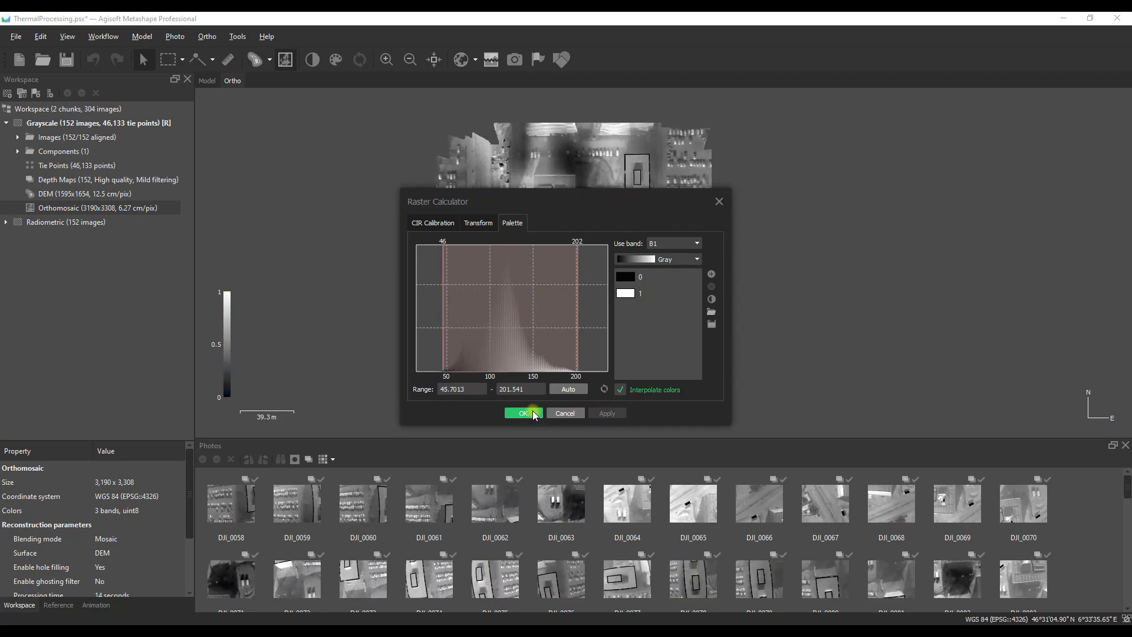
pyautogui.click(523, 413)
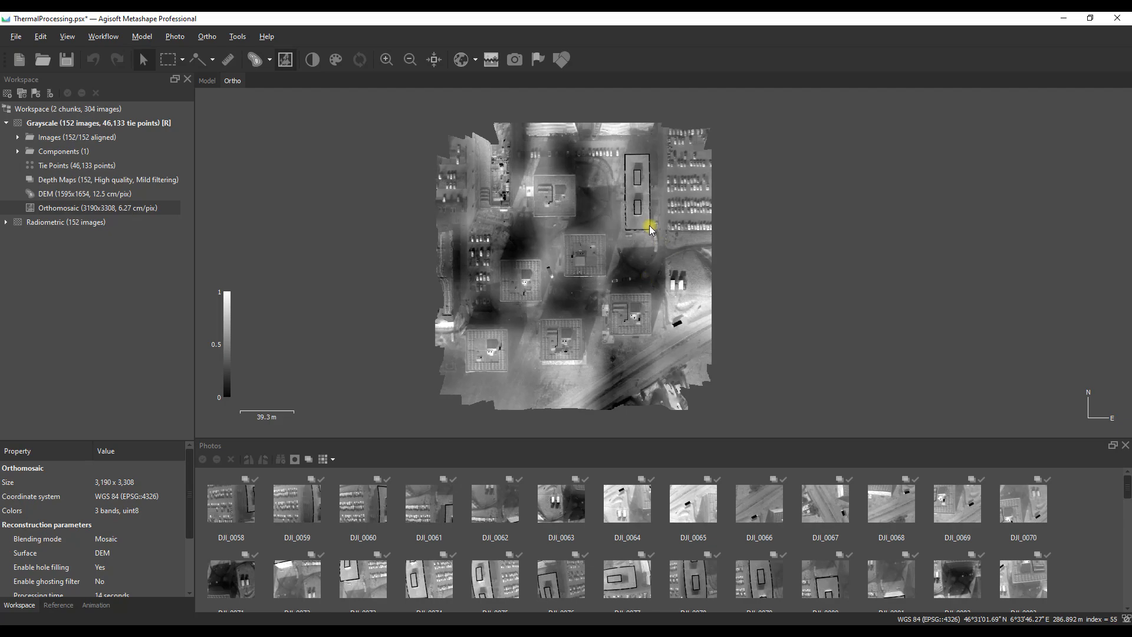
# Step: Examine the long building's roof edges in the orthomosaic and display the Grayscale chunk's DEM to compare them
pyautogui.scroll(5, 628, 211)
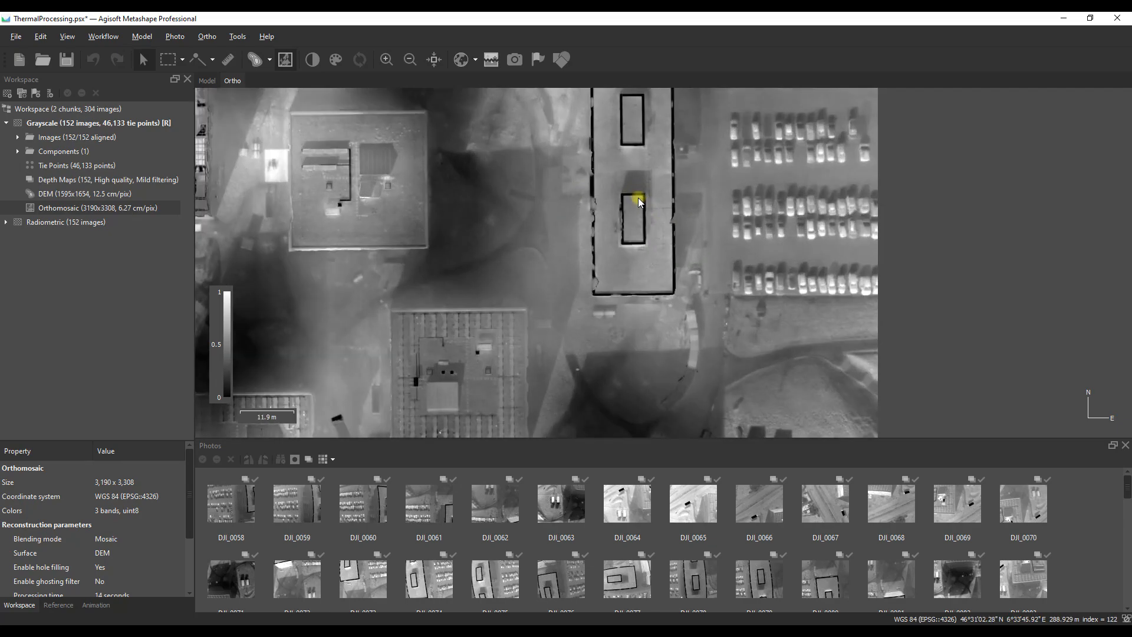
pyautogui.scroll(4, 625, 204)
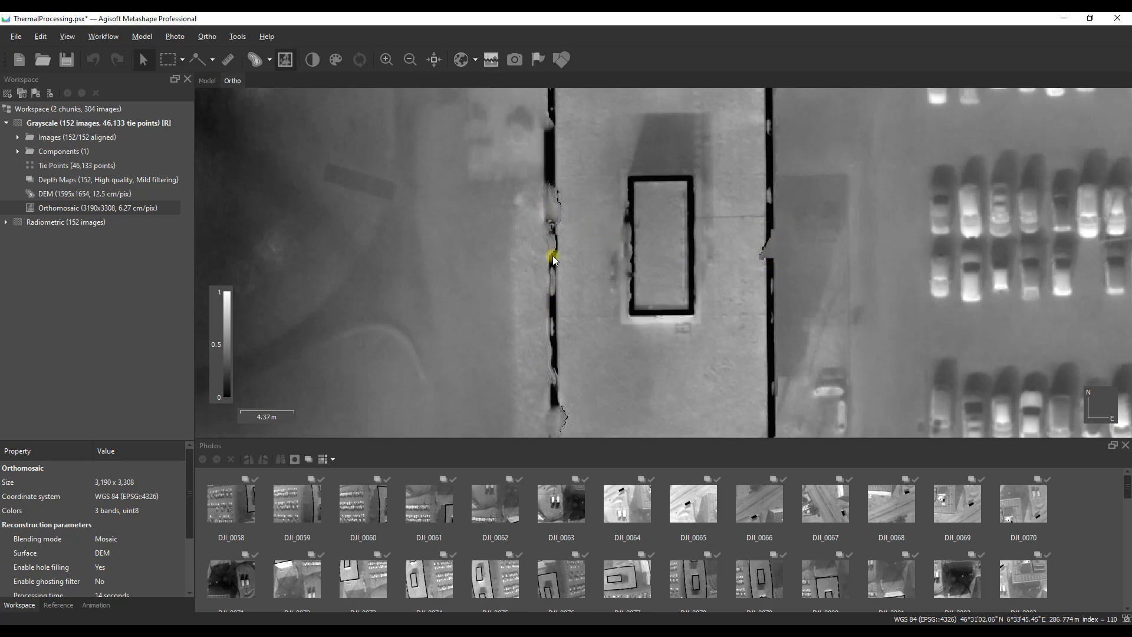
pyautogui.doubleClick(55, 196)
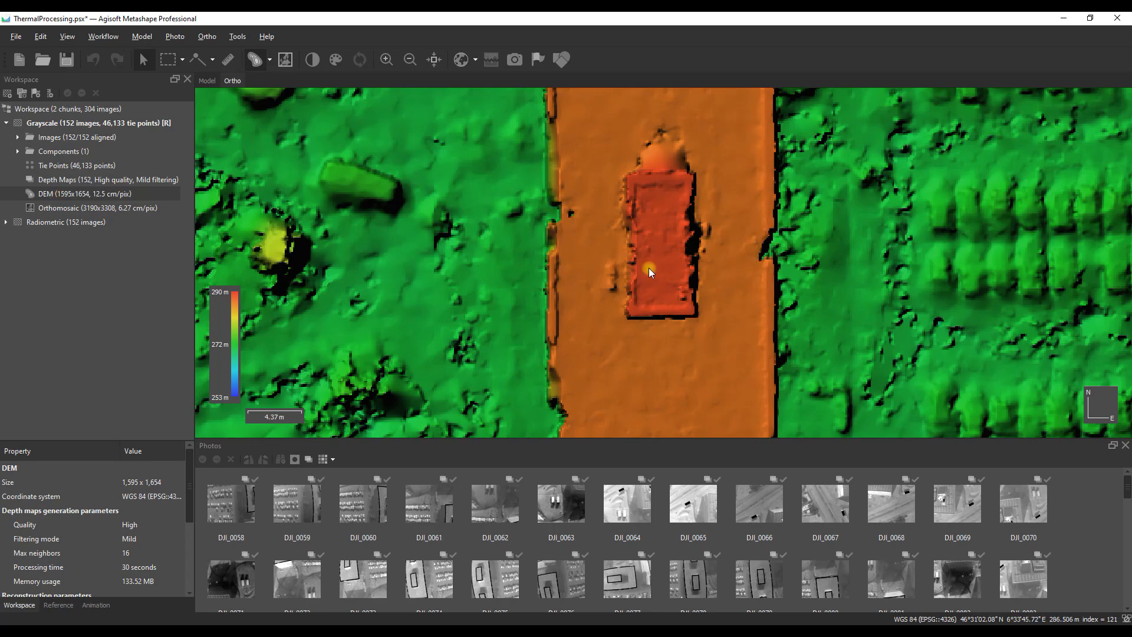
pyautogui.click(104, 37)
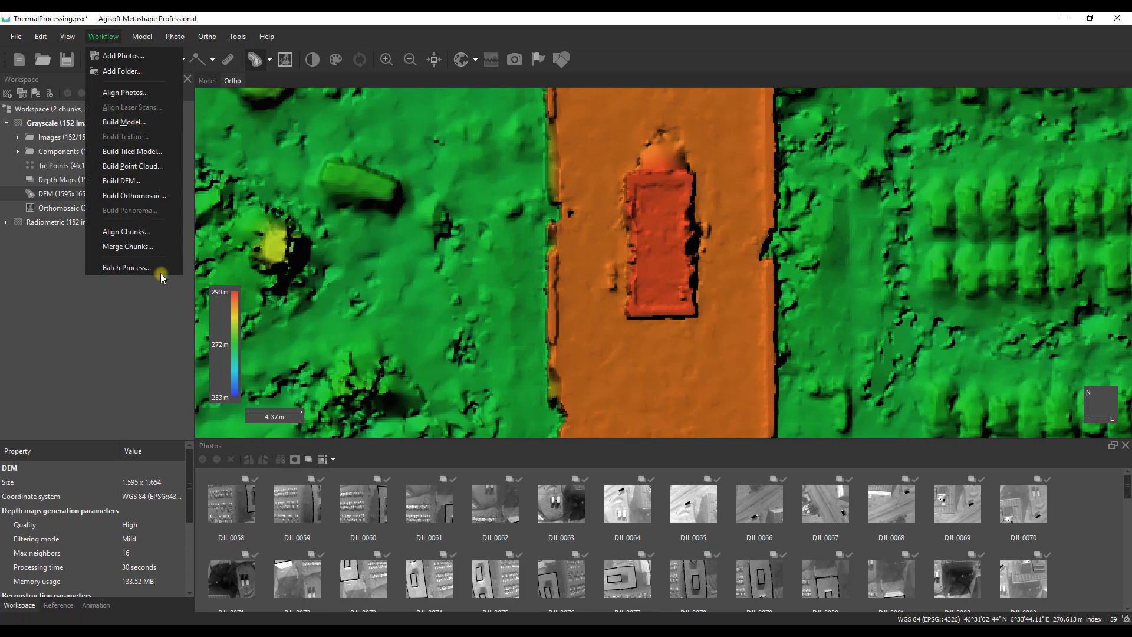
pyautogui.click(45, 300)
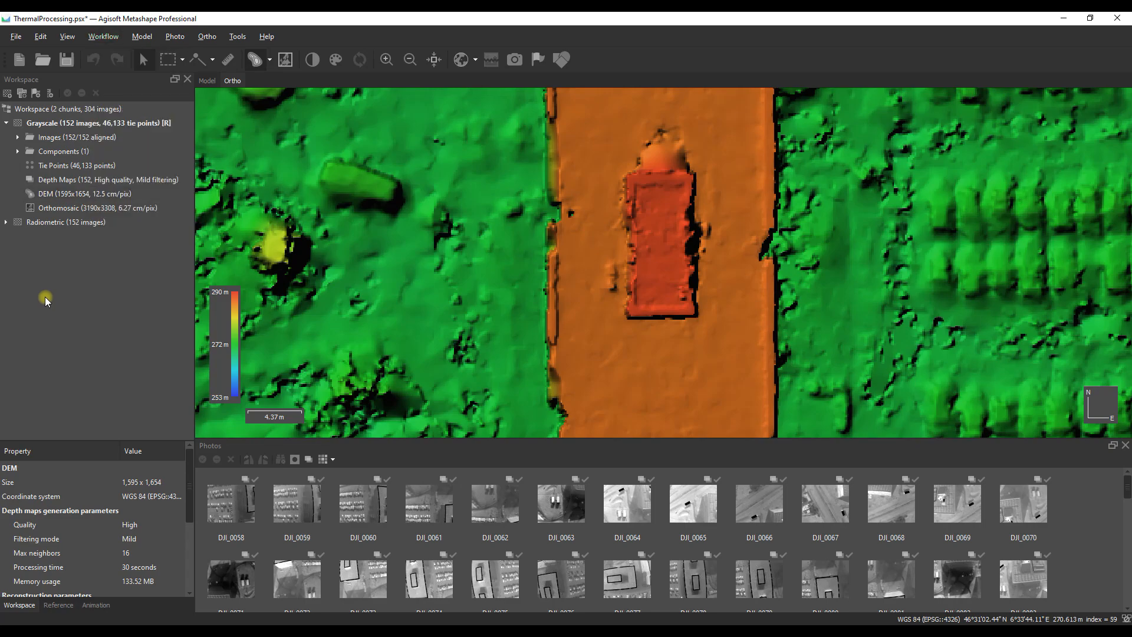
# Step: Save the ThermalProcessing project and collapse the Grayscale chunk in the workspace tree
pyautogui.click(66, 64)
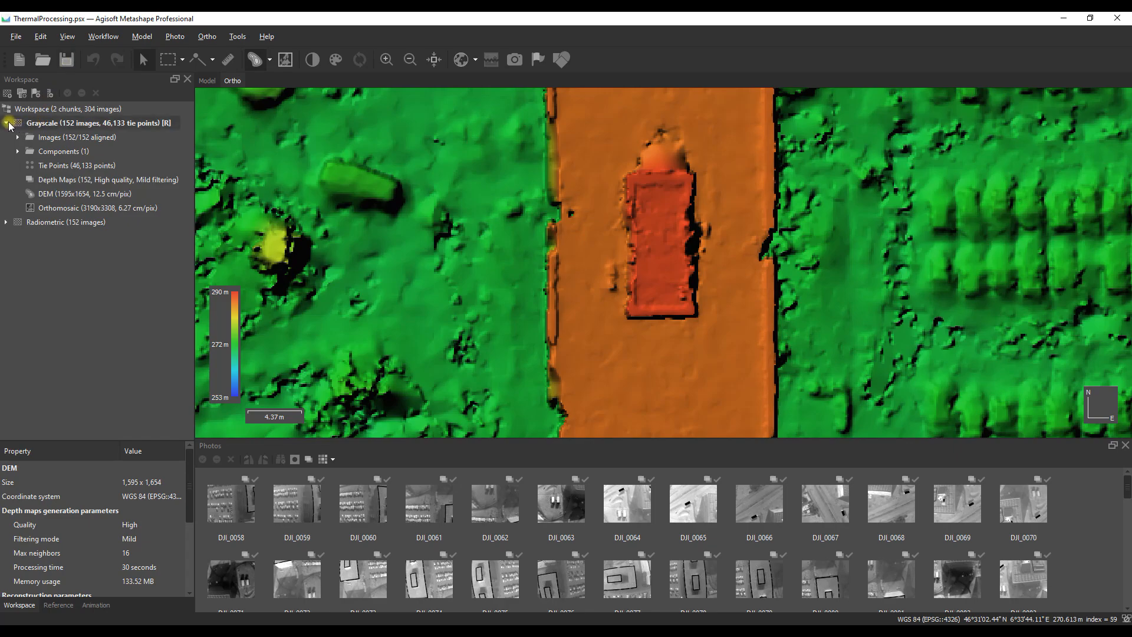
pyautogui.click(7, 123)
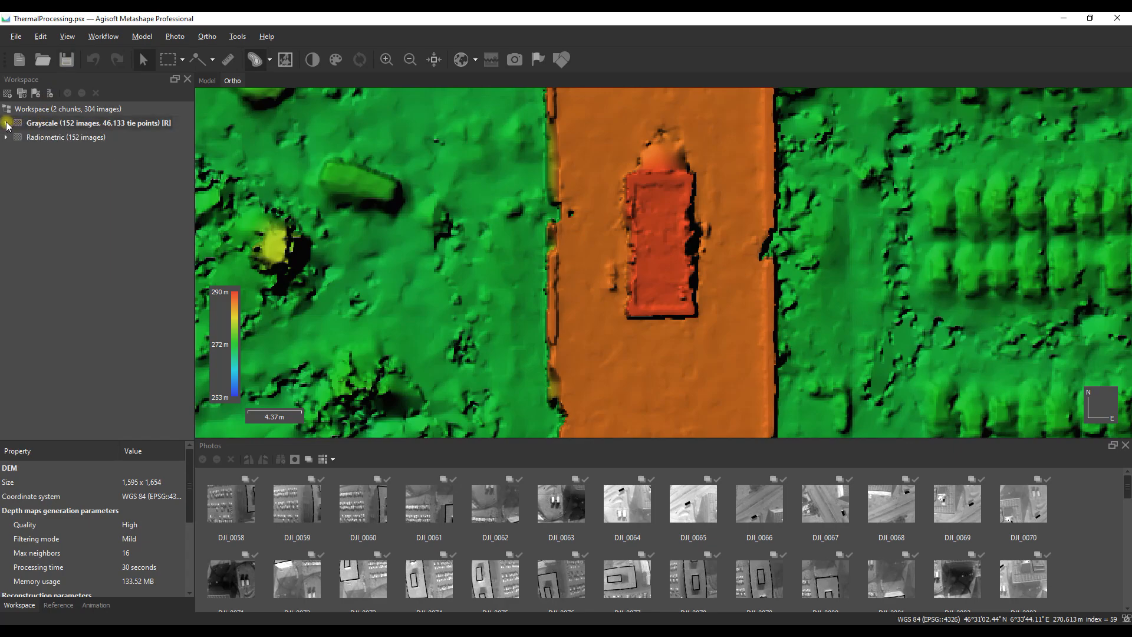